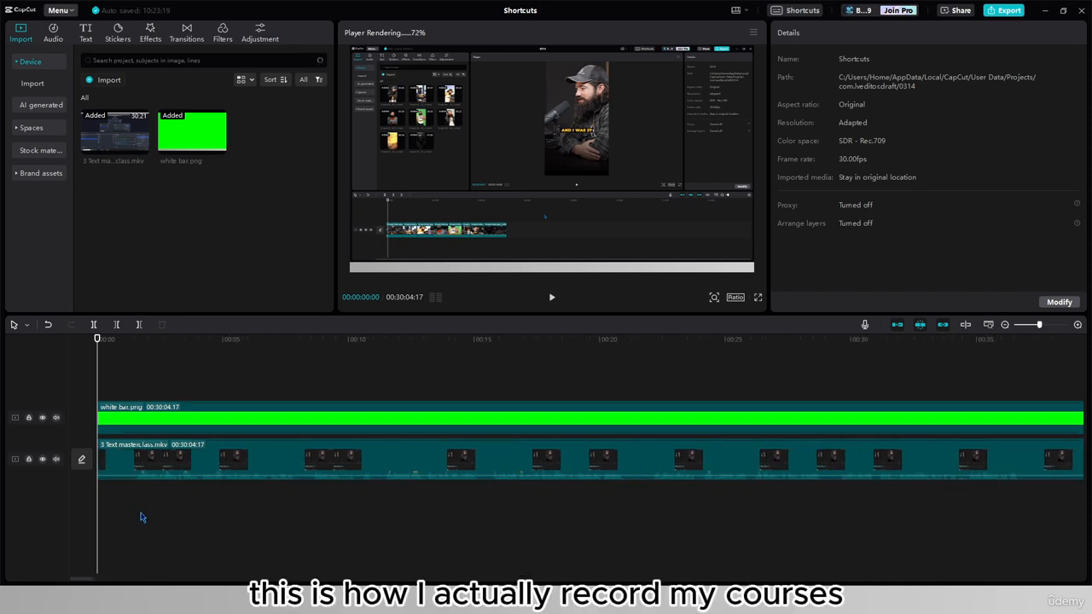
- Split the text masterclass recording on the main track at 00:00:01:17
click(136, 494)
scroll(136, 497, up, 4)
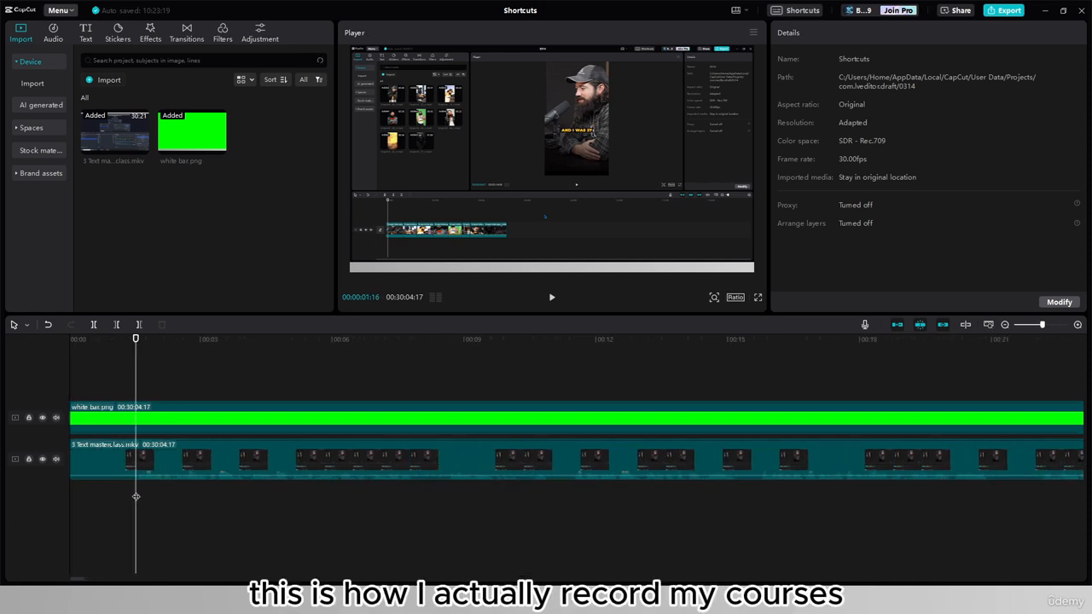
scroll(137, 501, down, 4)
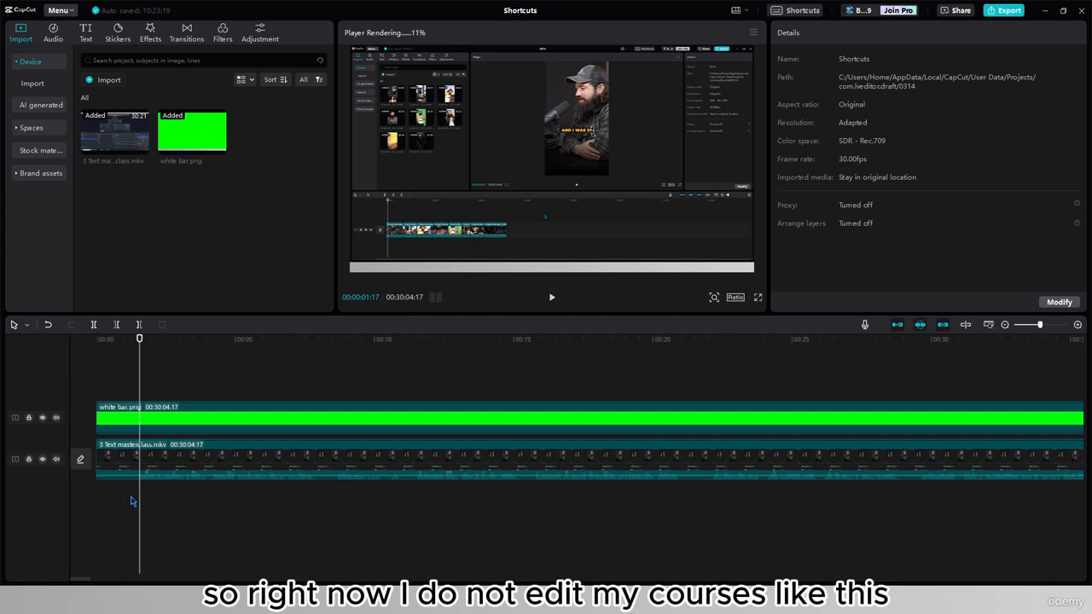
scroll(130, 501, up, 2)
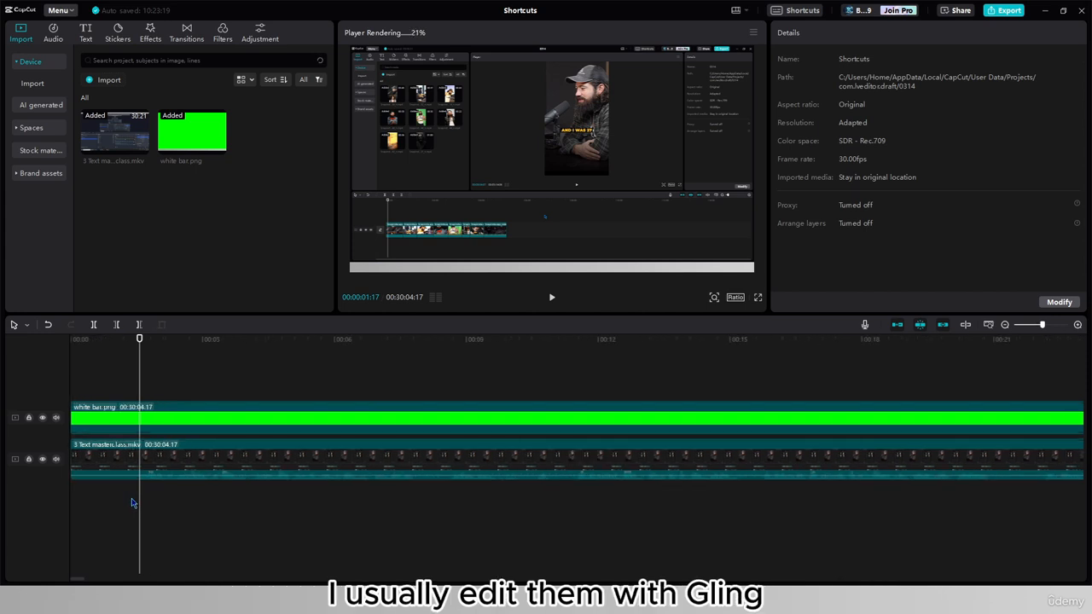
scroll(138, 489, down, 1)
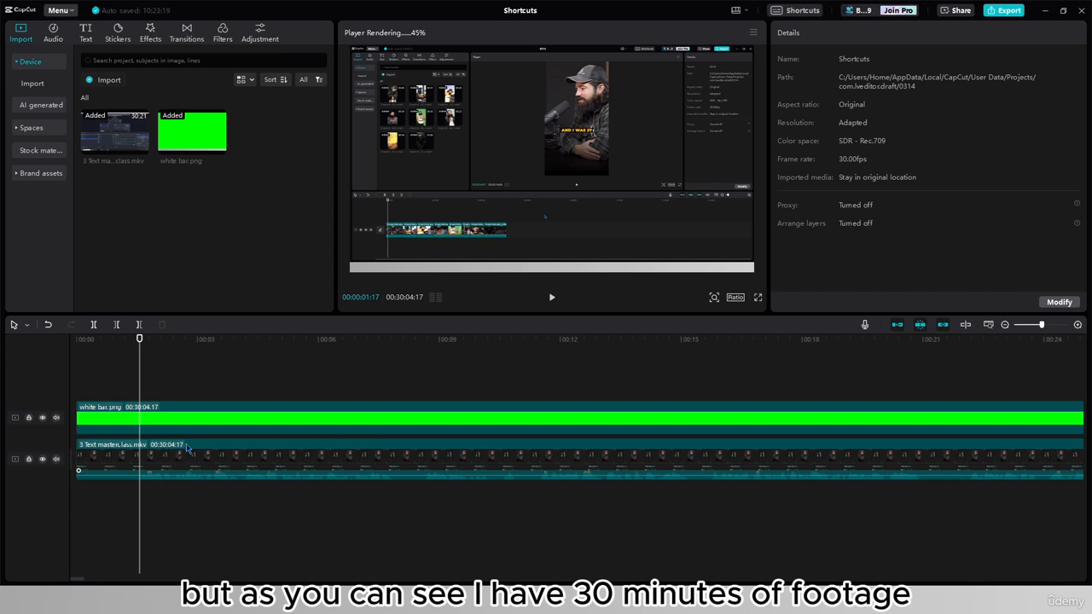
scroll(219, 487, up, 1)
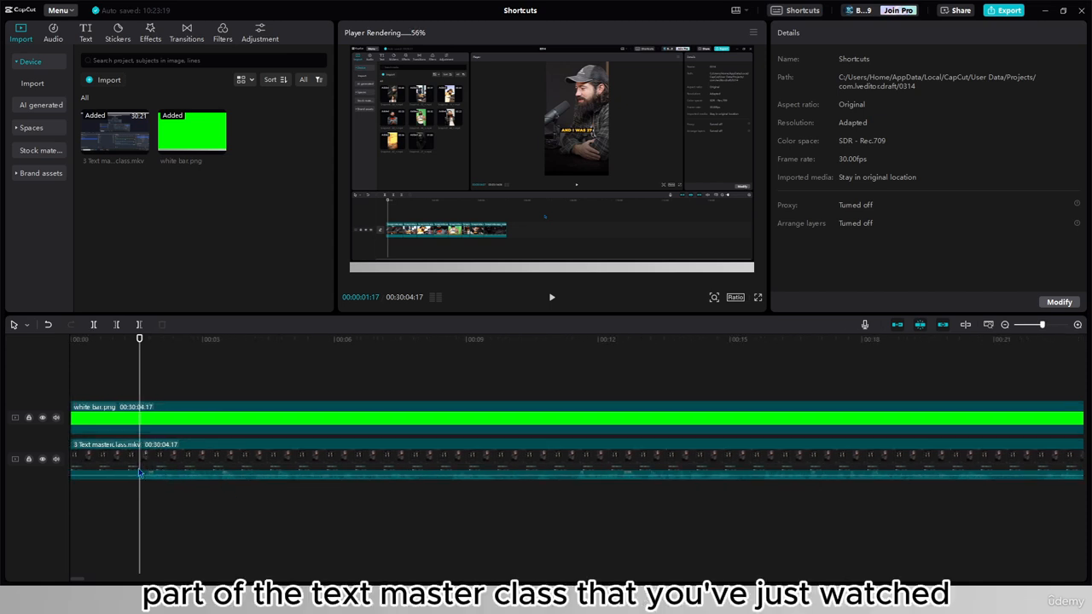
scroll(136, 467, down, 5)
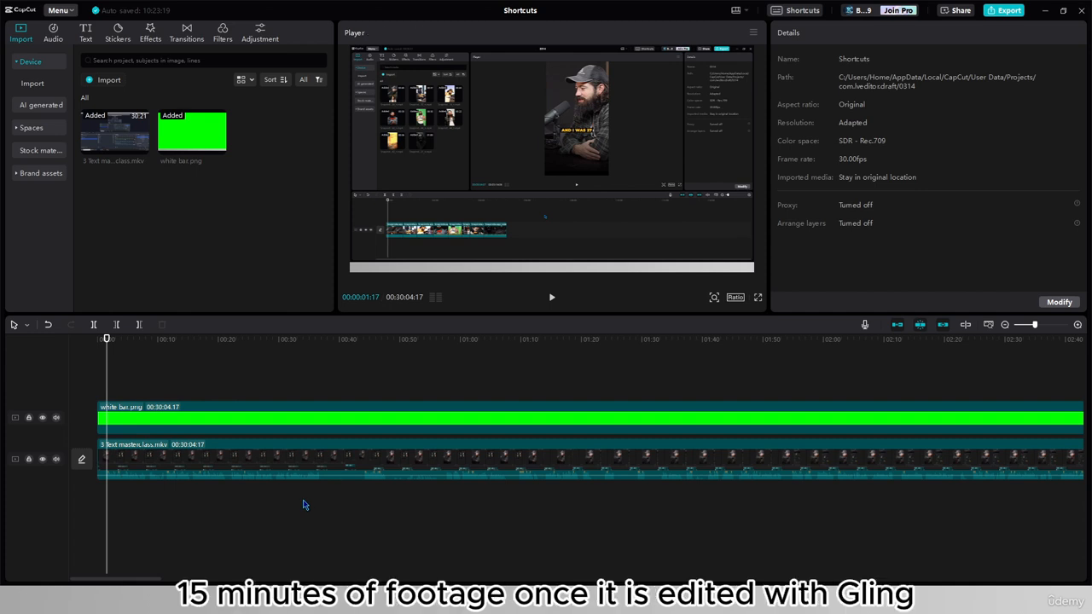
ctrl+scroll(303, 505, up, 5)
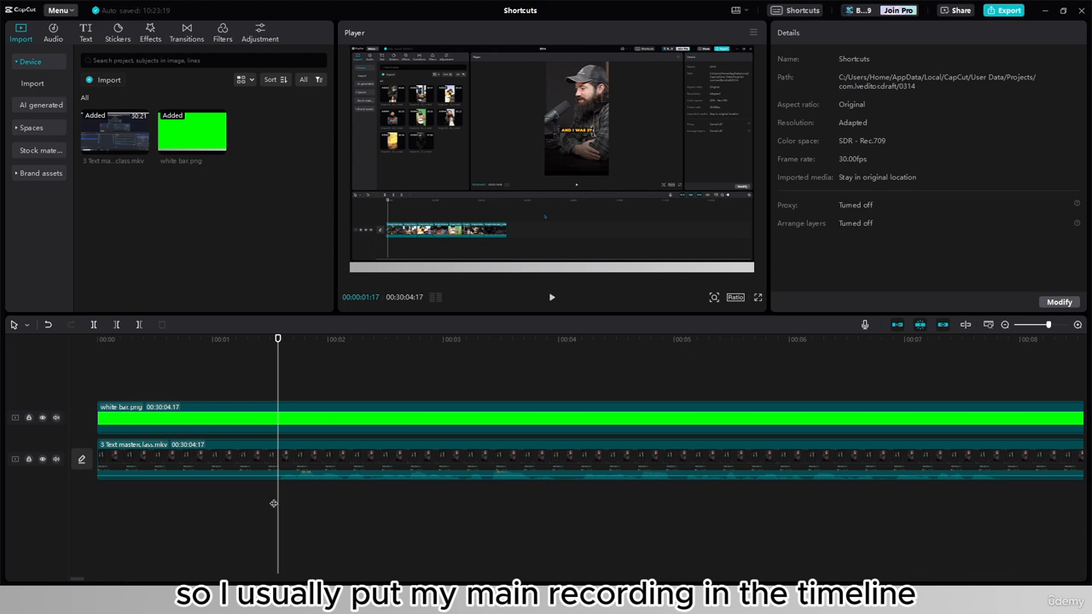
click(281, 465)
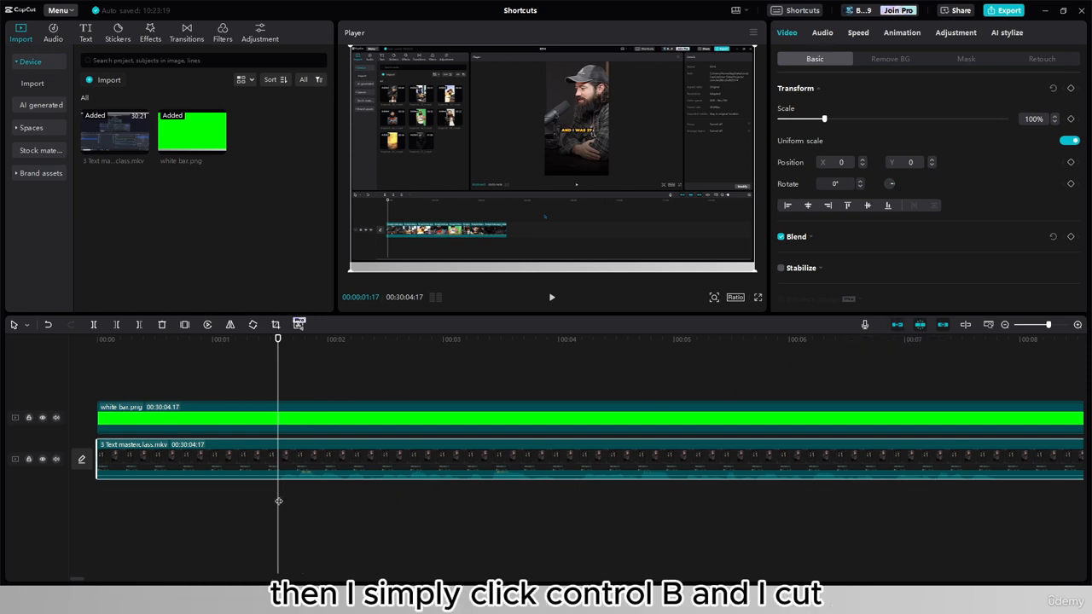
key(ctrl+b)
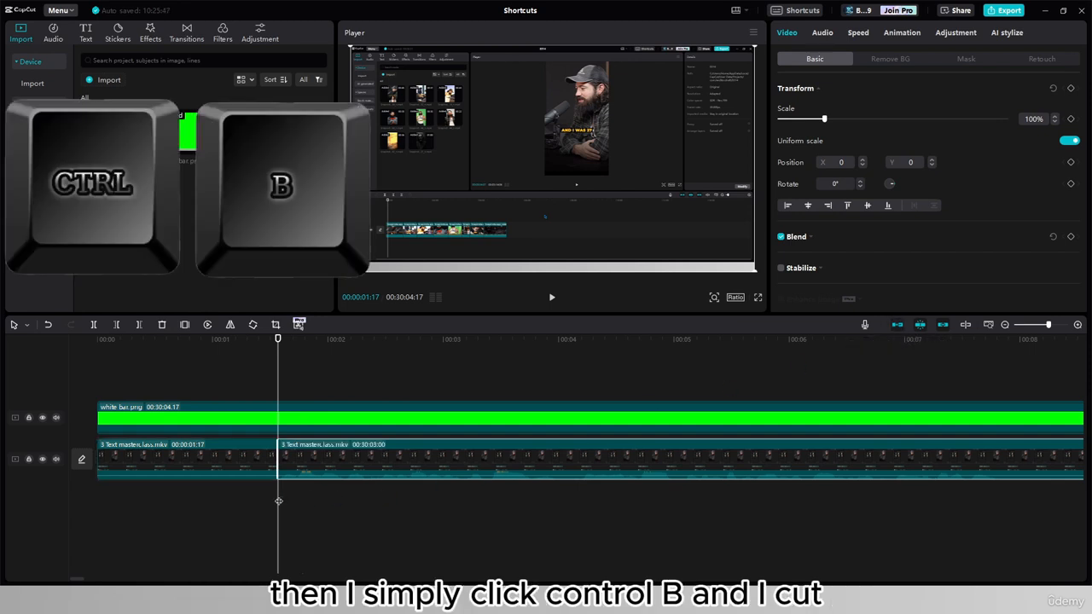
click(214, 512)
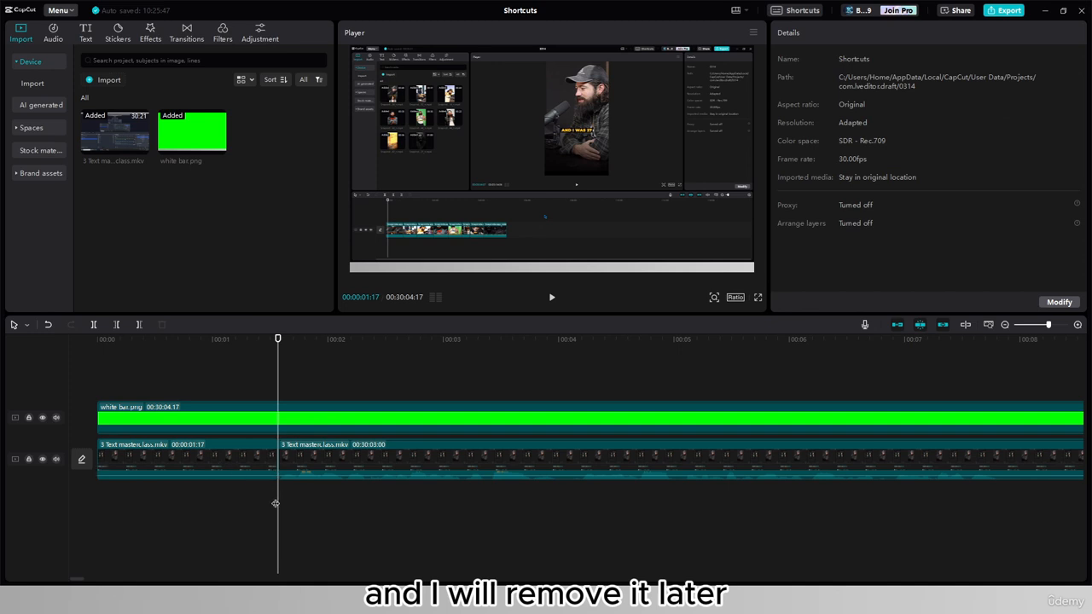
- Split the recording at the start and end of each pause between about 00:00:04 and 00:00:08
drag(275, 503, 667, 495)
key(ctrl+b)
key(ctrl+b)
key(ctrl+b)
drag(666, 494, 685, 496)
key(ctrl+b)
drag(685, 495, 1090, 517)
key(ctrl+b)
key(ctrl+b)
key(ctrl+b)
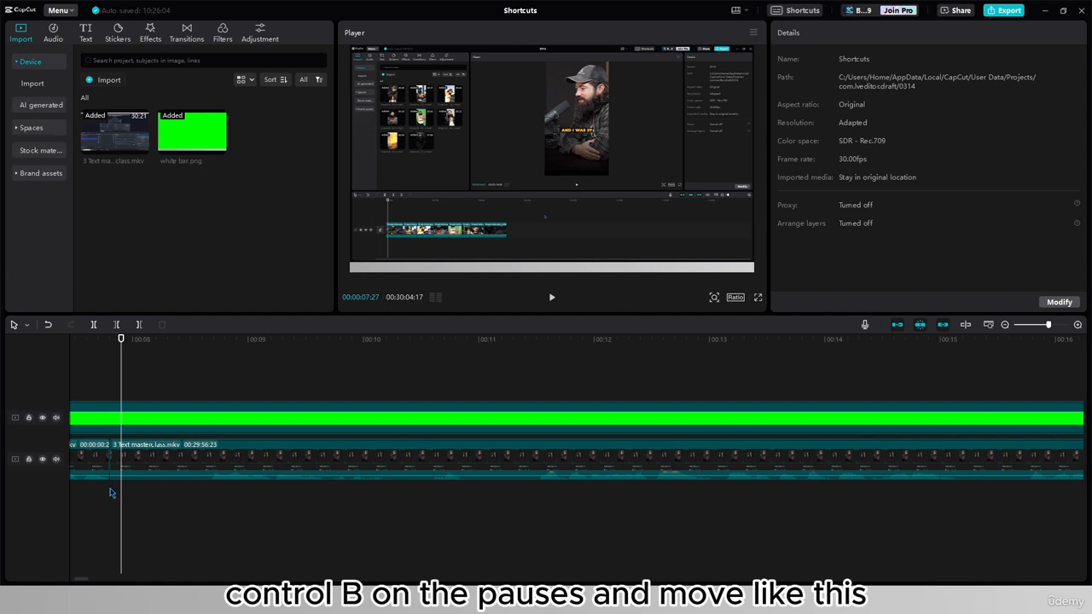
- Continue splitting the recording around its pauses from about 00:00:08 up to 00:00:15:23
drag(109, 492, 389, 498)
key(ctrl+b)
key(ctrl+b)
drag(388, 498, 467, 500)
key(ctrl+b)
key(ctrl+b)
drag(467, 500, 700, 510)
key(ctrl+b)
key(ctrl+b)
key(ctrl+b)
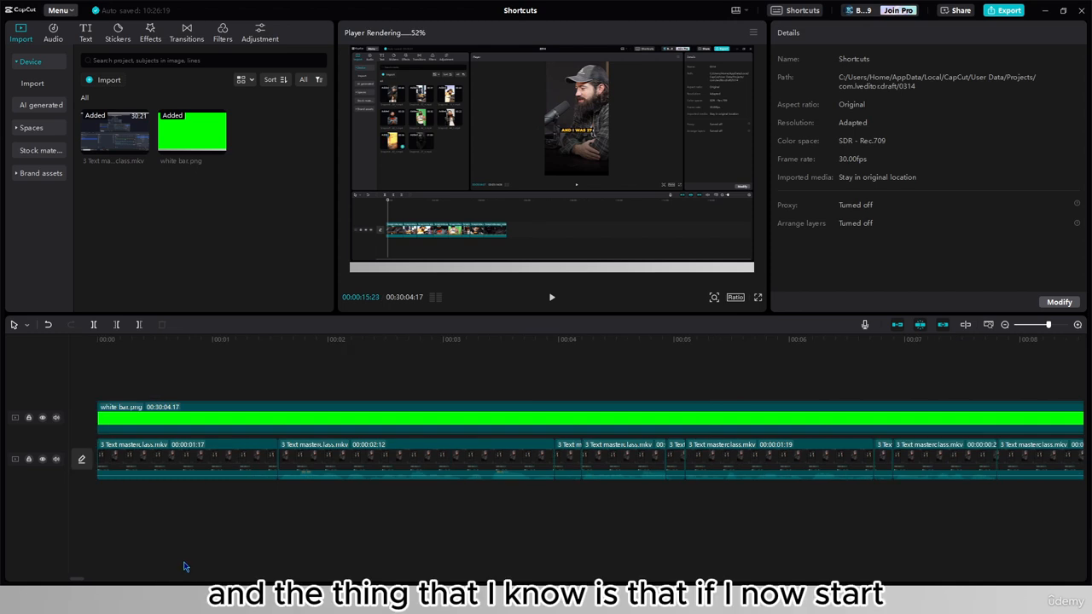
- Delete the opening 00:00:01:17 segment and the short pause segment directly after the 00:00:02:12 clip
scroll(184, 566, down, 1)
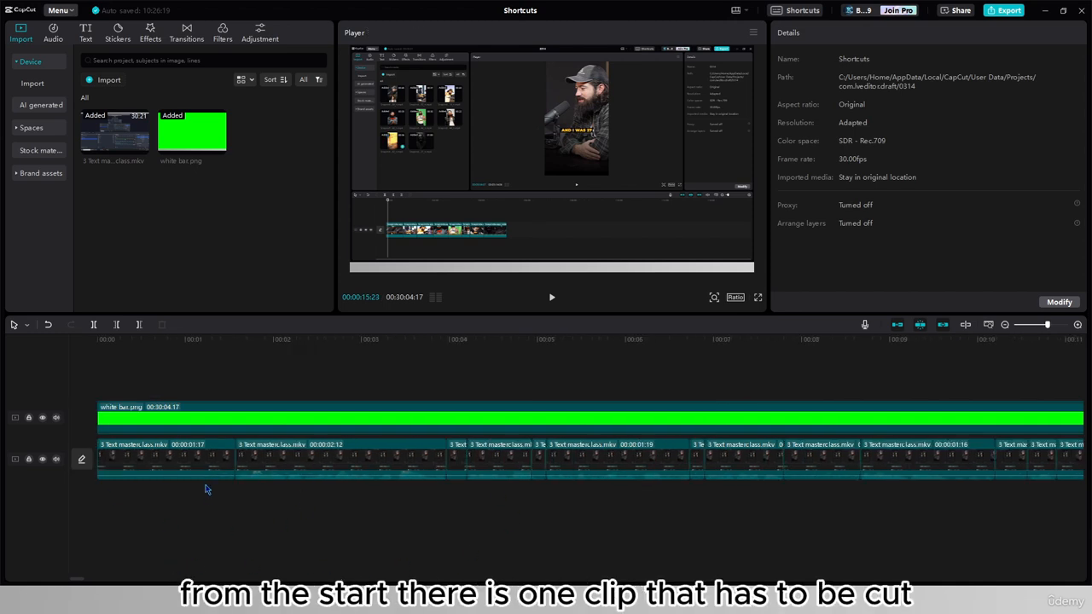
click(129, 463)
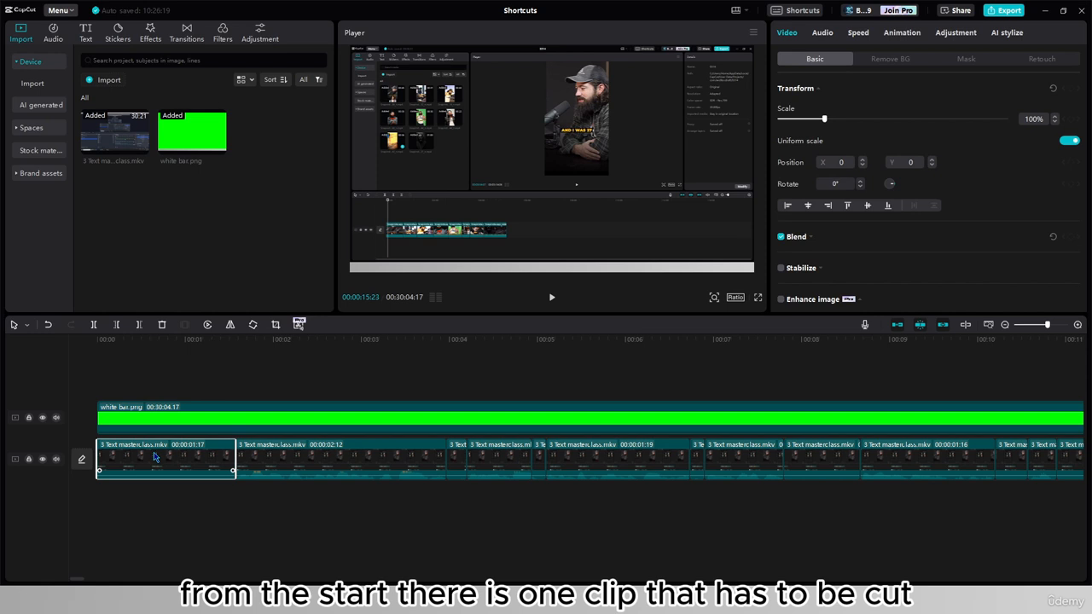
key(Delete)
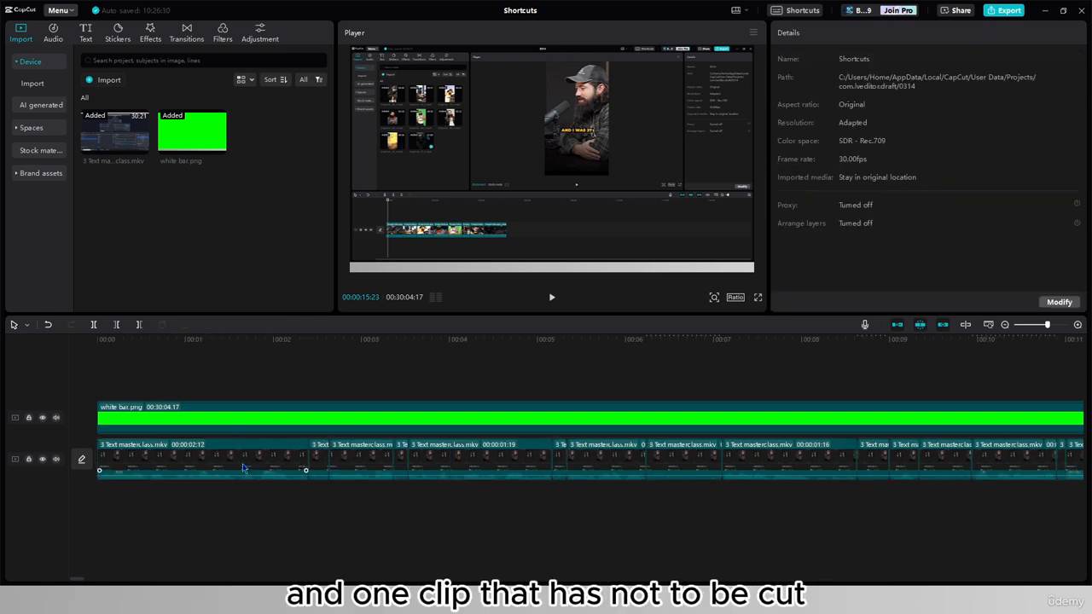
click(315, 463)
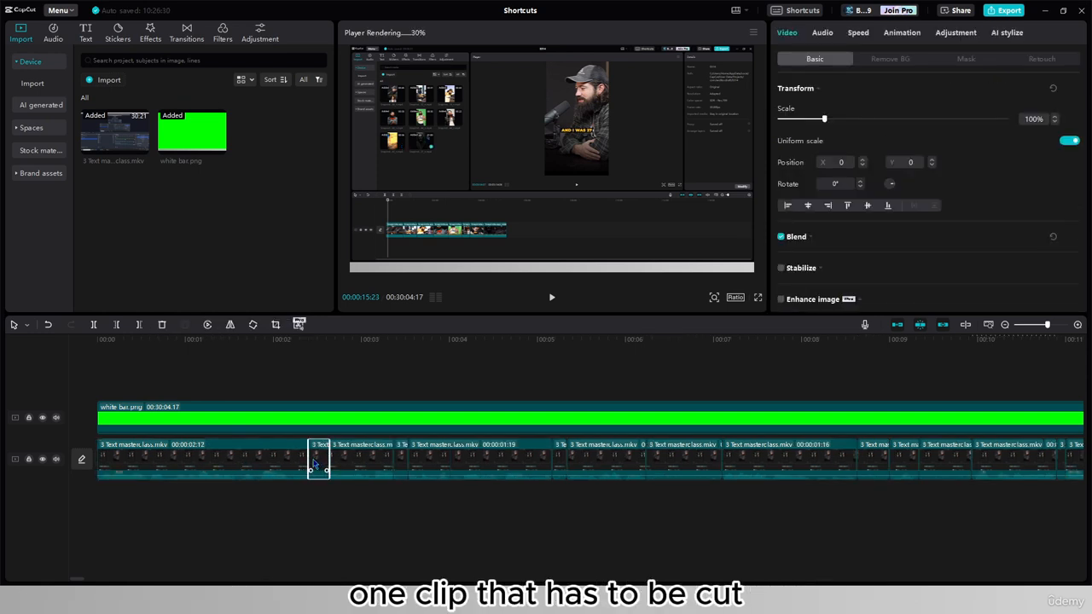
key(Delete)
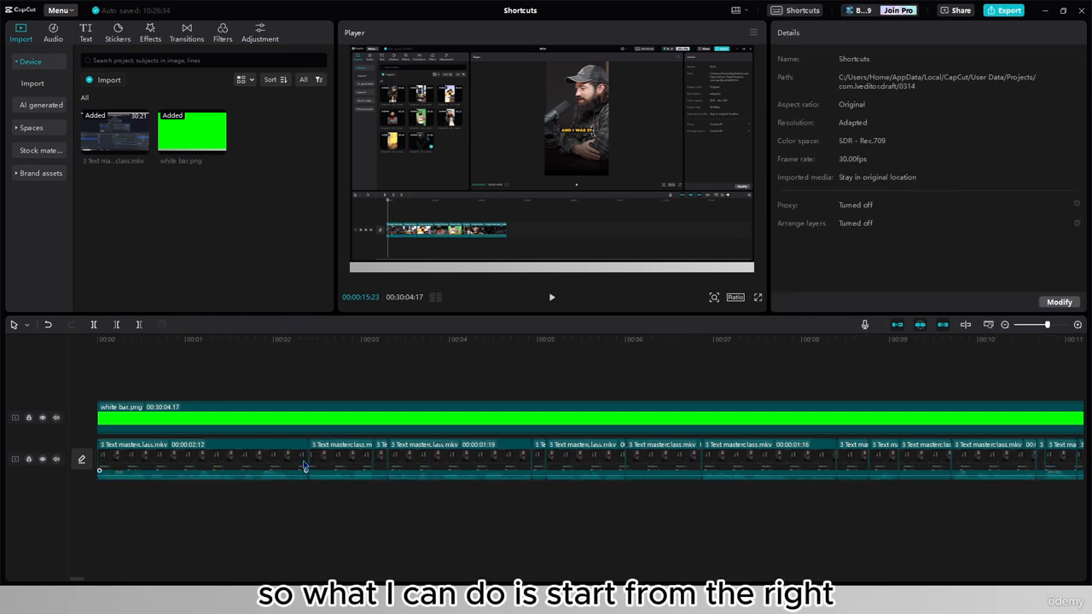
- Delete six pause segments from the recording, working backward from about 00:00:11 to 00:00:03
click(1041, 459)
key(Delete)
click(930, 463)
key(Delete)
click(857, 463)
key(Delete)
click(689, 467)
key(Delete)
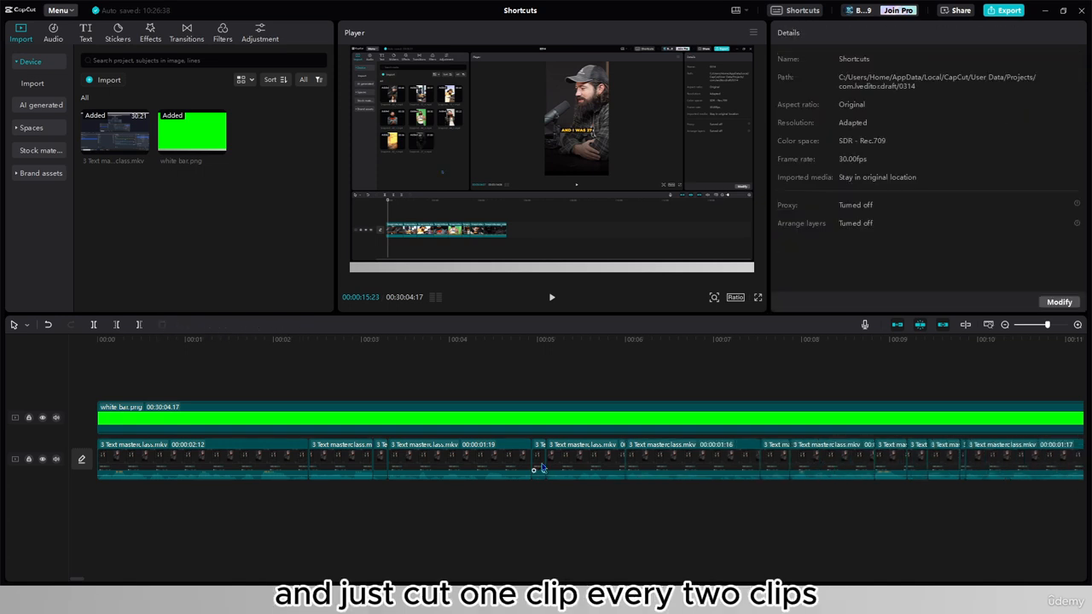
click(541, 467)
key(Delete)
click(381, 468)
key(Delete)
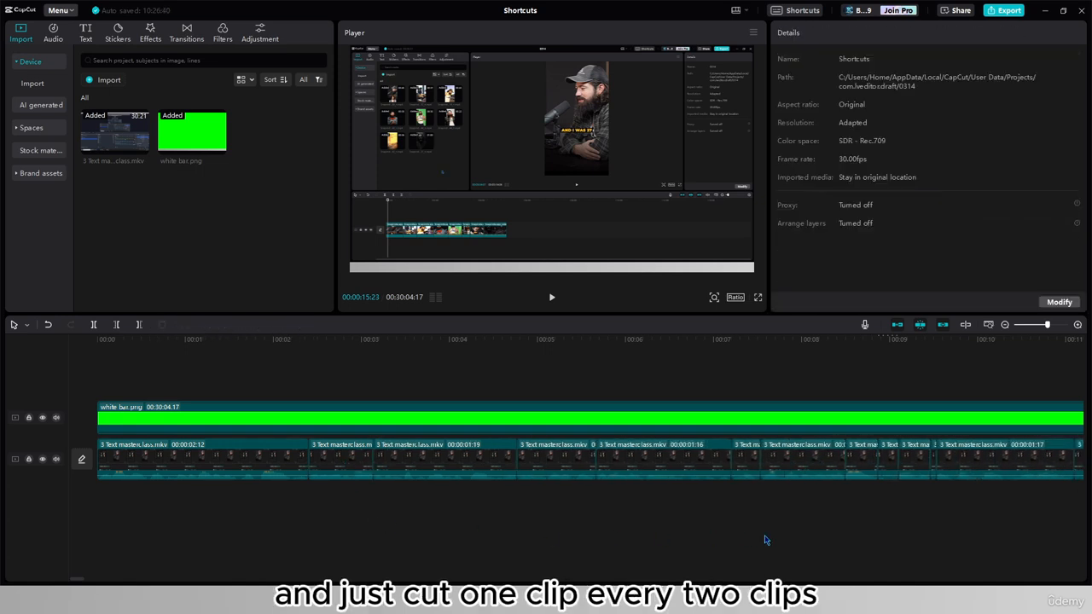
- Delete the two pause segments on either side of the 00:00:01:17 clip
click(932, 469)
key(Delete)
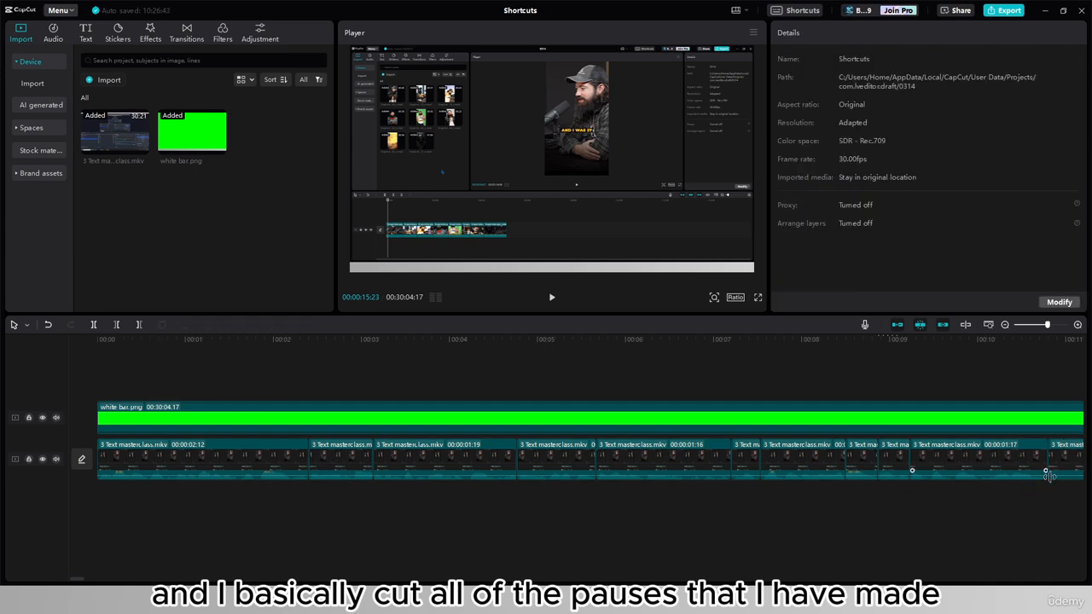
click(1056, 475)
key(Delete)
- Split the uncut part of the recording around each pause from about 00:00:17 to 00:00:26:29
scroll(1007, 517, right, 10)
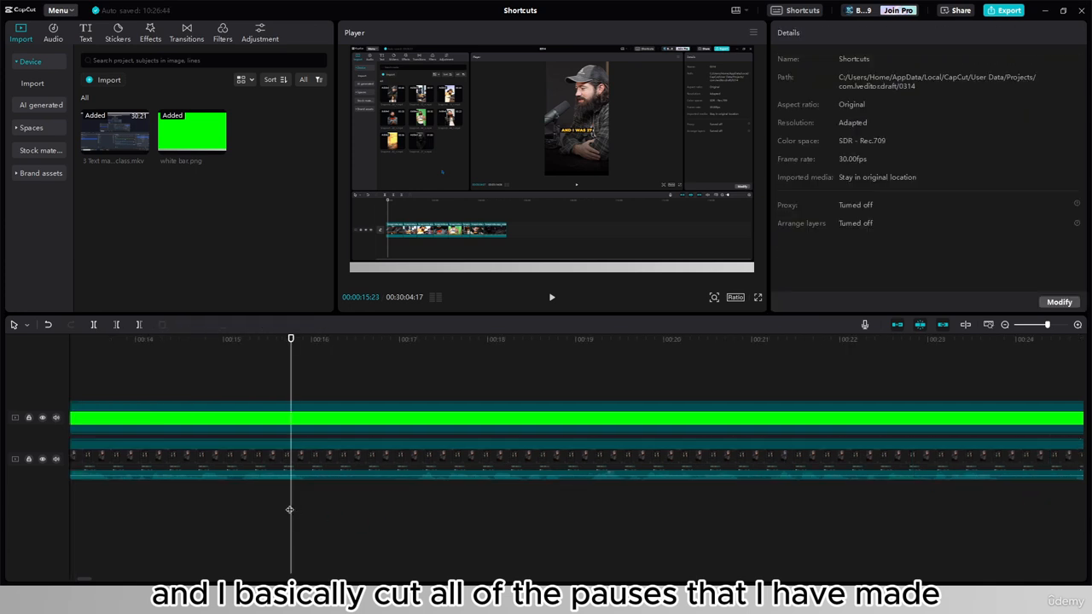
drag(289, 509, 413, 512)
key(ctrl+b)
key(ctrl+b)
drag(414, 512, 740, 515)
key(ctrl+b)
key(ctrl+b)
key(ctrl+b)
drag(739, 515, 771, 522)
key(ctrl+b)
drag(770, 522, 799, 519)
key(ctrl+b)
key(ctrl+b)
key(ctrl+b)
key(ctrl+b)
key(ctrl+b)
key(ctrl+b)
key(ctrl+b)
key(ctrl+b)
- Delete the segments at about 00:00:27, 00:00:26 and 00:00:24, working backward from the playhead
click(793, 471)
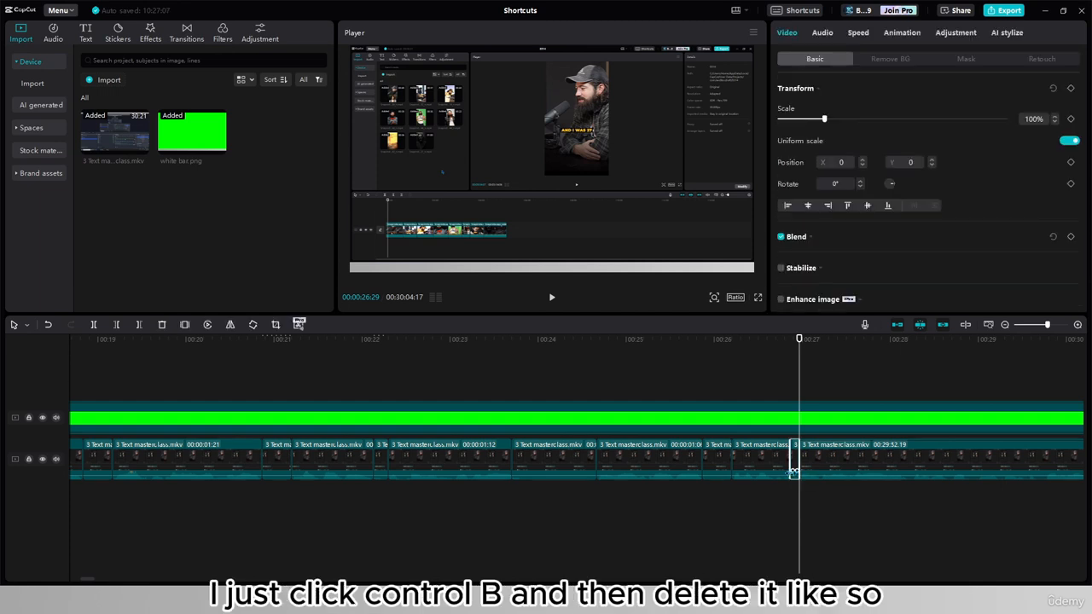
key(Delete)
click(716, 460)
key(Delete)
click(555, 460)
key(Delete)
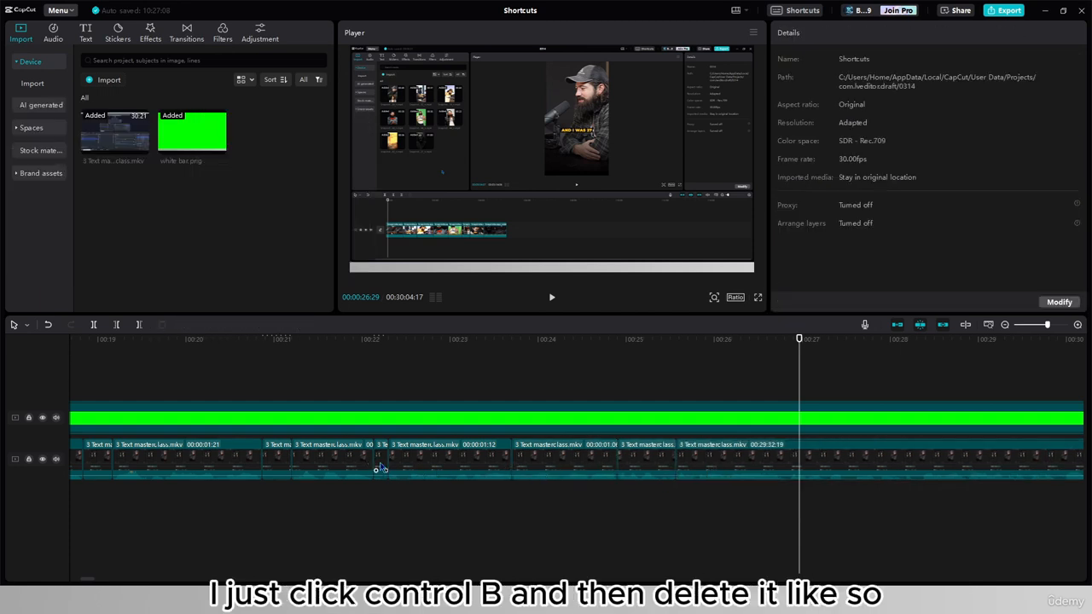
- Cut the first clip at two close points with the Split tool, and select the short piece between them
key(Home)
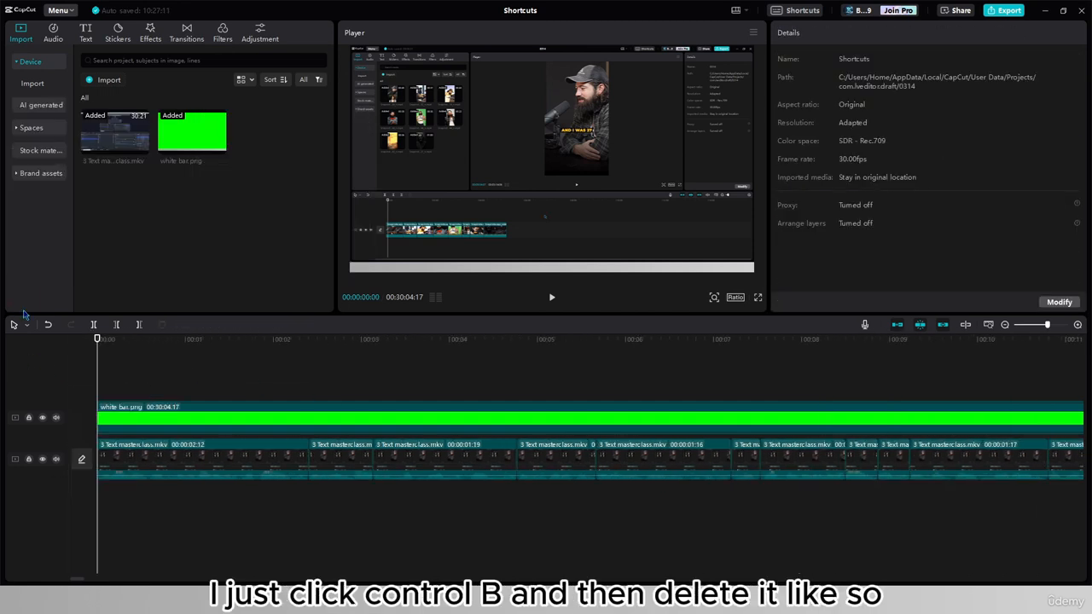
scroll(499, 512, down, 3)
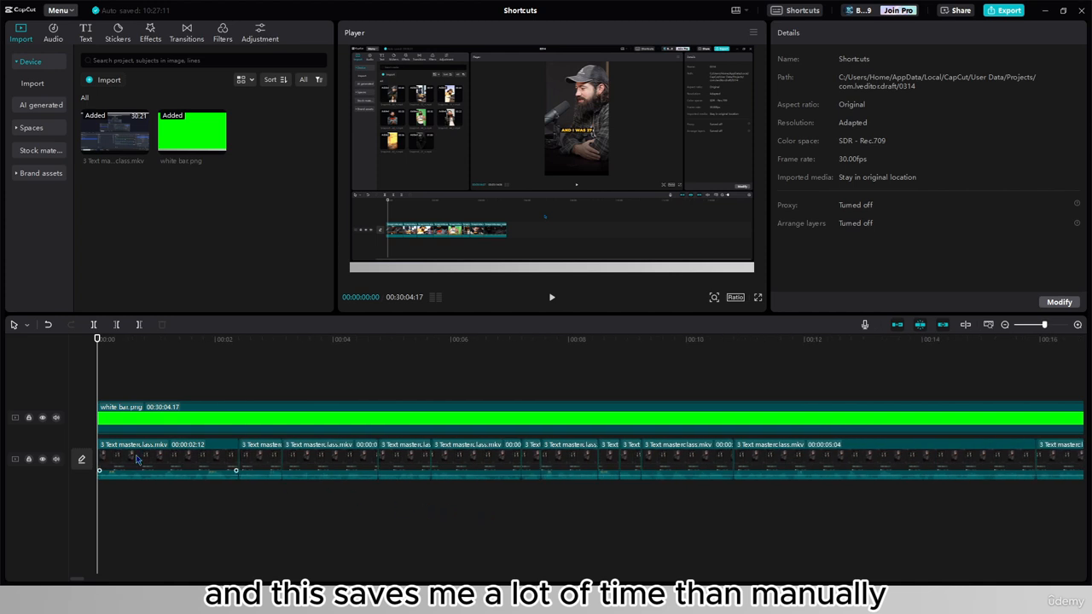
click(14, 329)
click(32, 360)
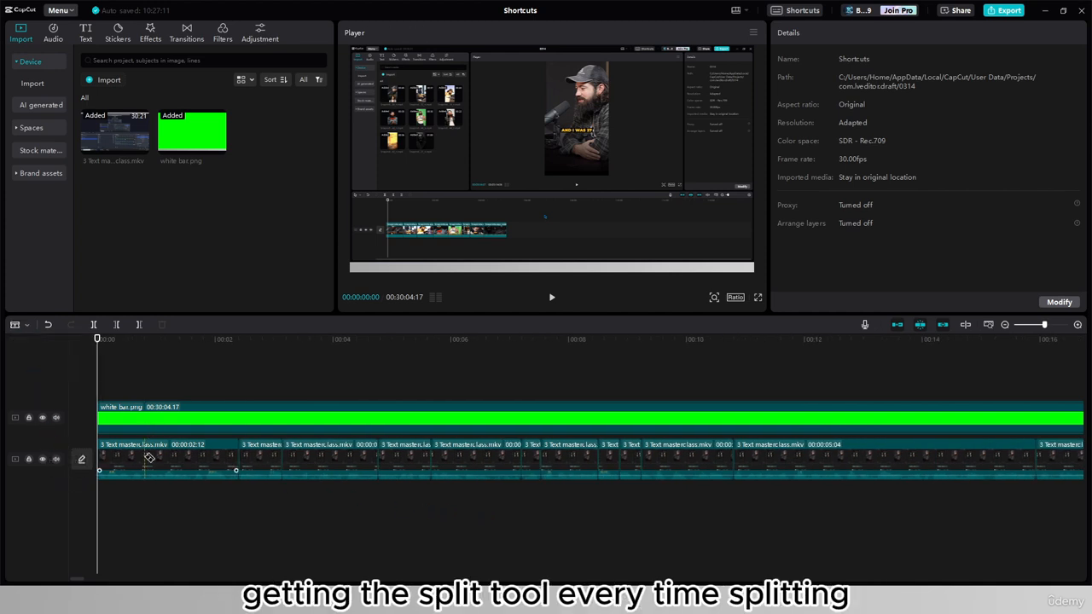
click(146, 456)
click(156, 455)
click(22, 326)
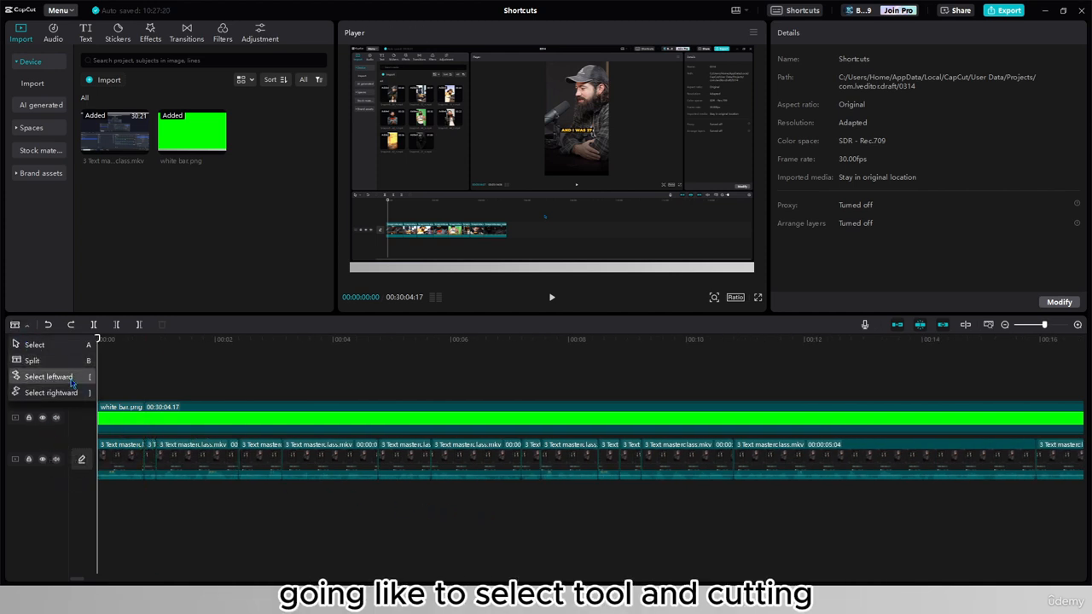
click(53, 344)
click(151, 459)
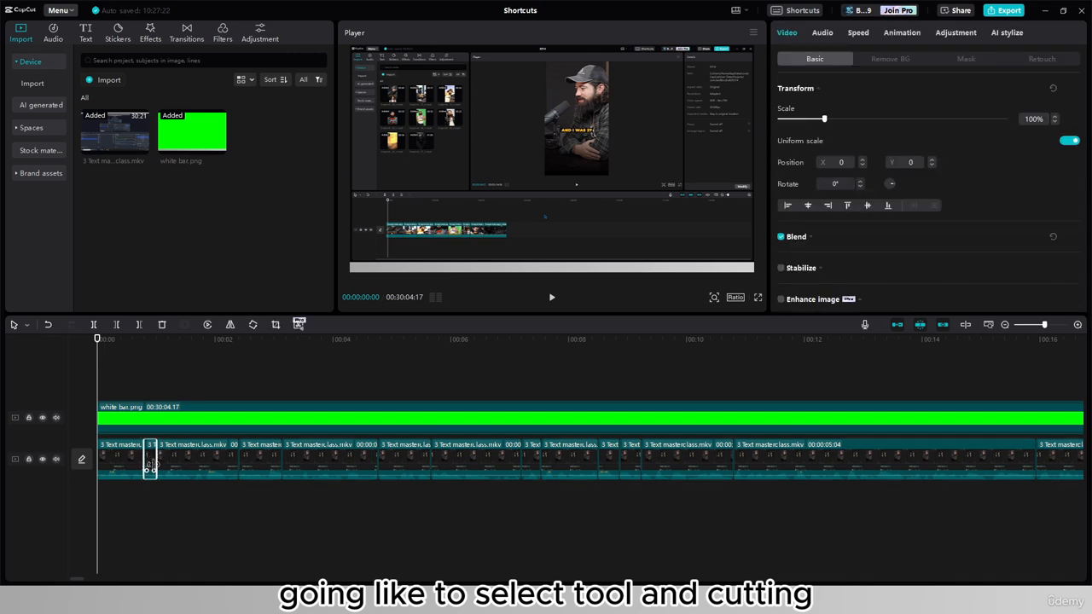
- Undo the two splits made in the first clip
key(ctrl+z)
key(ctrl+z)
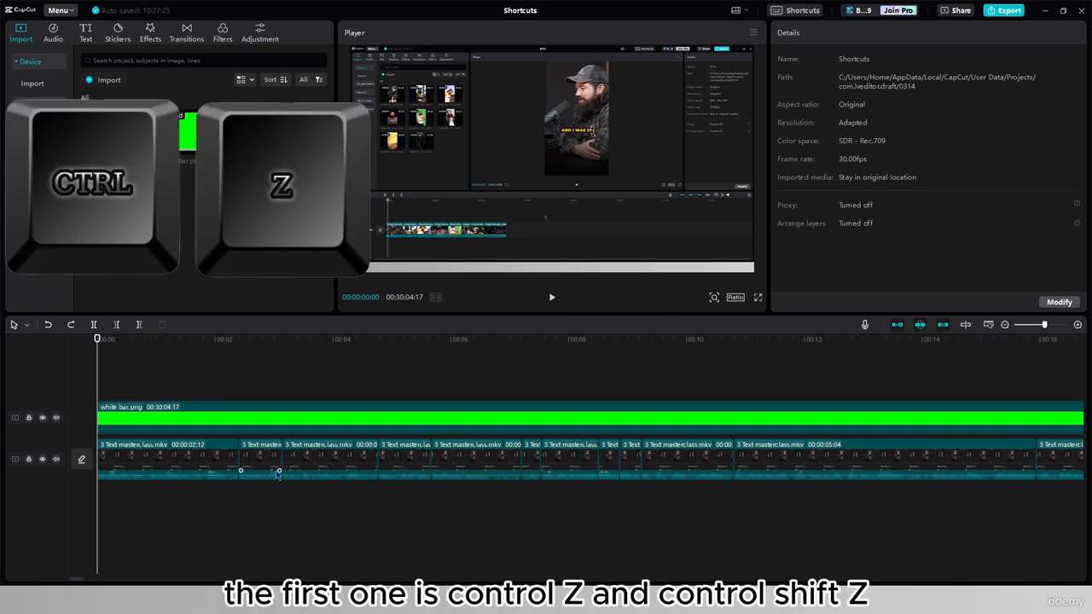
scroll(183, 483, up, 2)
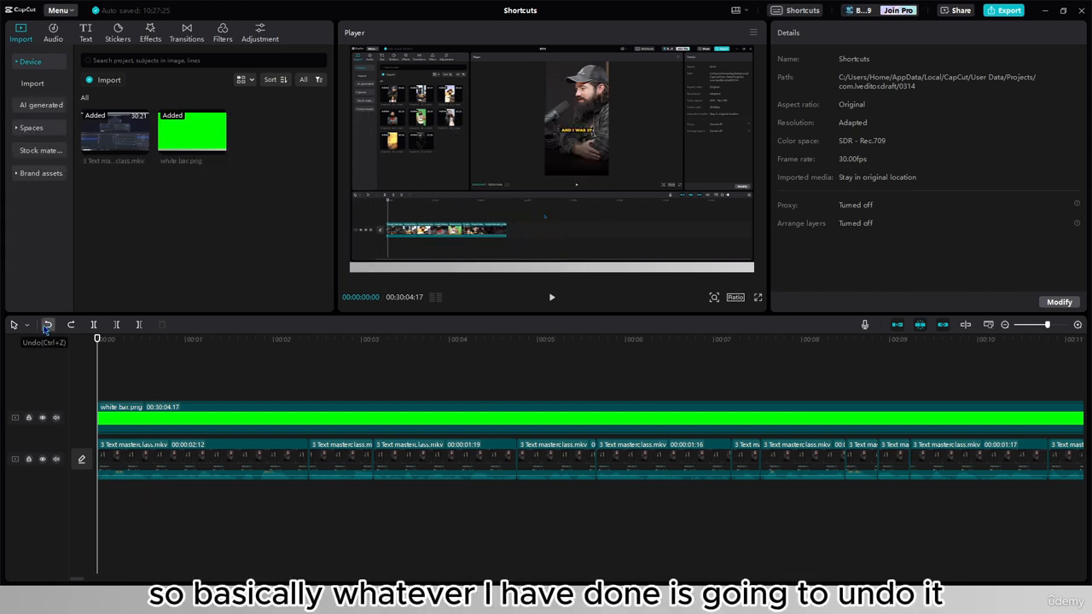
- Undo and redo the last segment deletion twice, finishing with the redo
click(47, 327)
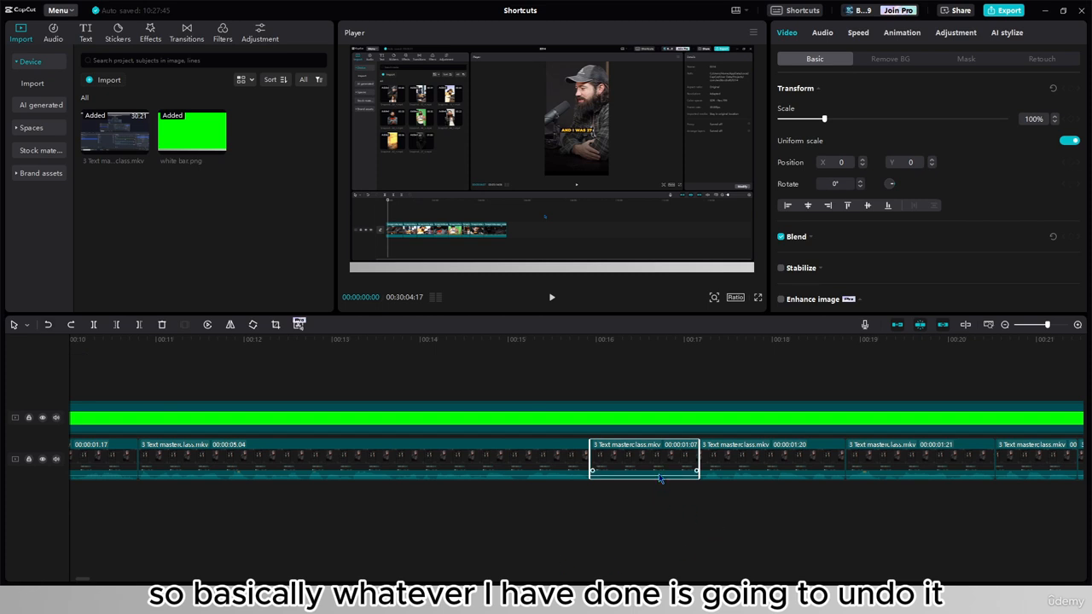
click(71, 327)
click(48, 326)
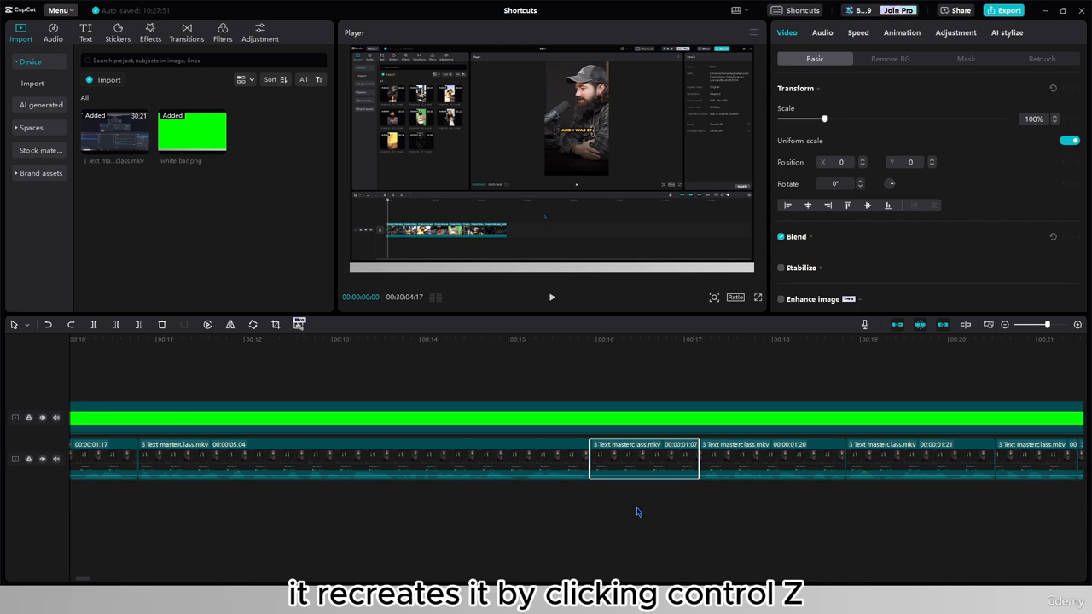
click(663, 517)
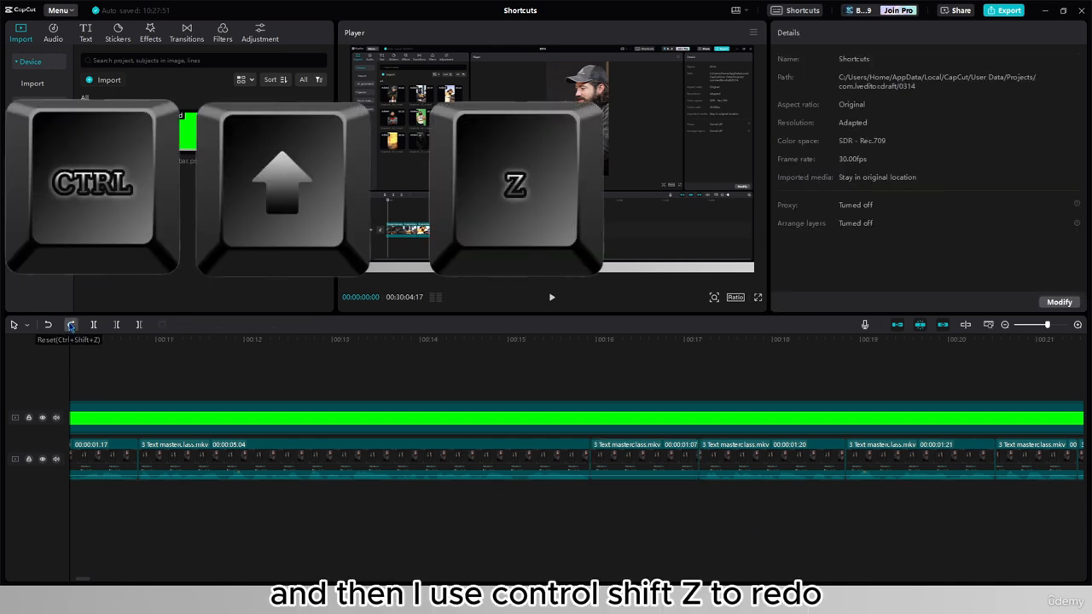
click(71, 325)
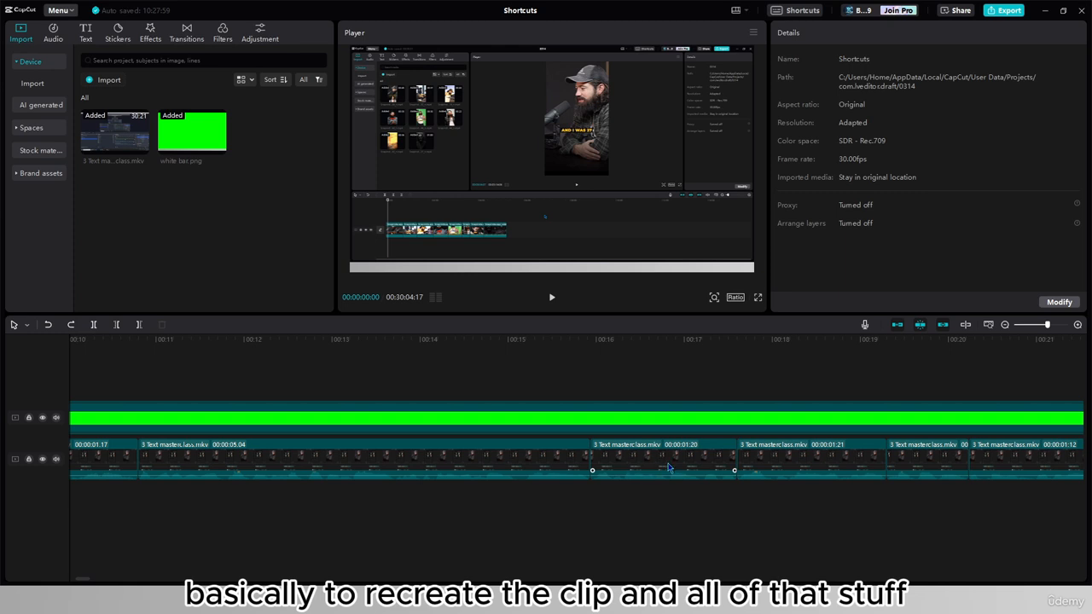
scroll(151, 418, down, 3)
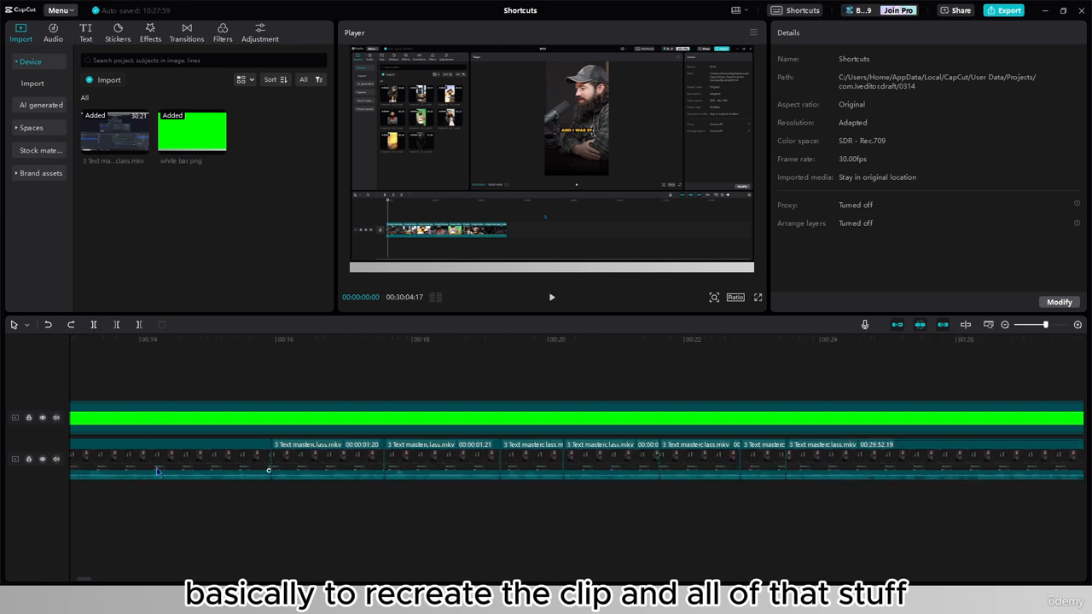
- Paste three copies of the white bar.png clip at the start of the timeline, then delete the copies
scroll(163, 478, left, 5)
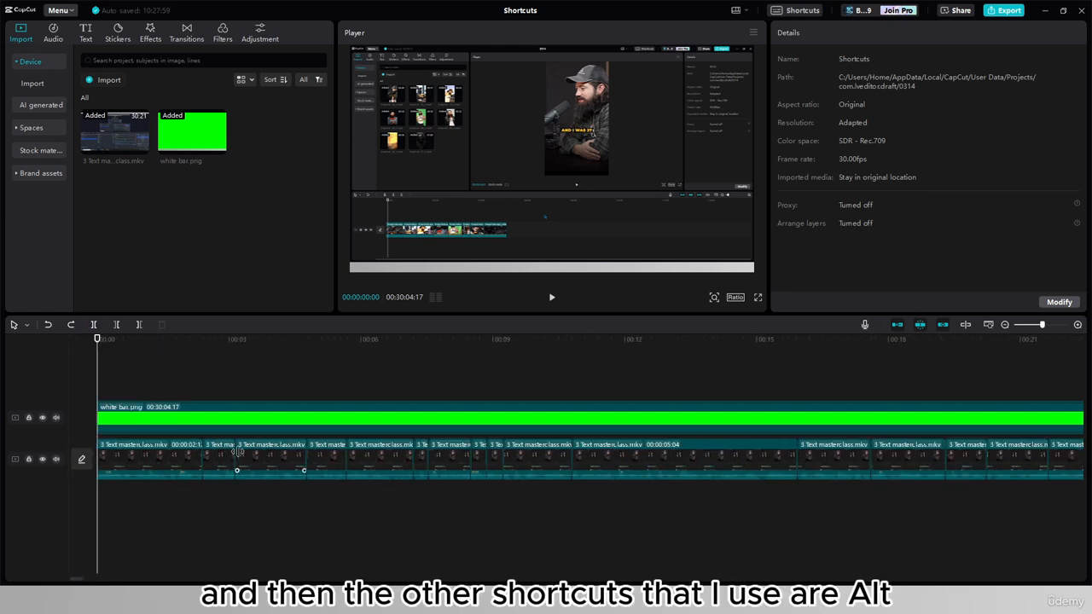
drag(159, 421, 180, 505)
key(Delete)
click(145, 431)
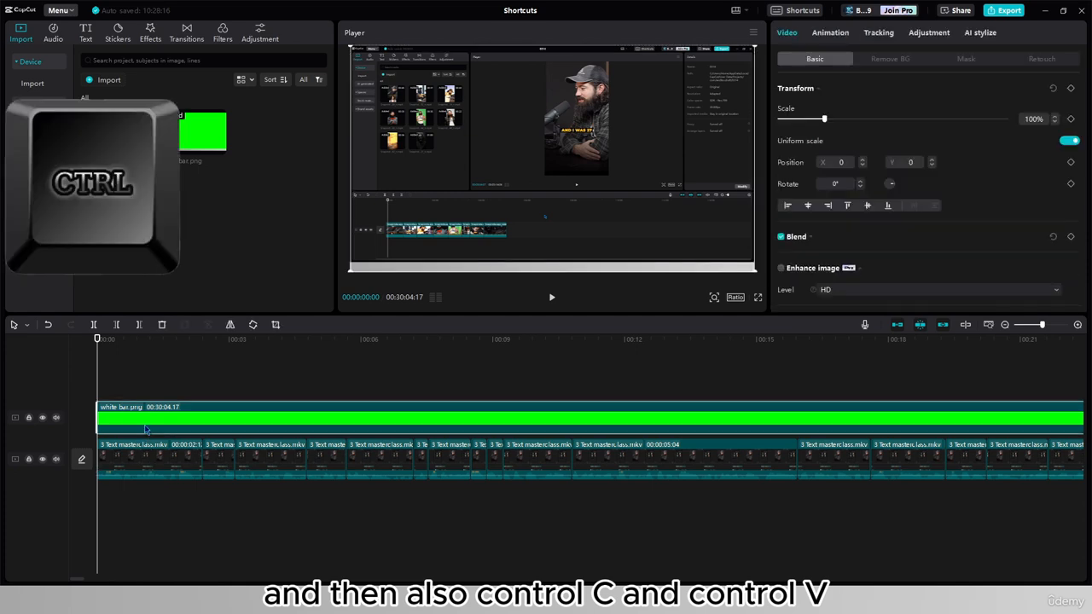
key(ctrl+c)
key(ctrl+v)
key(ctrl+v)
key(ctrl+v)
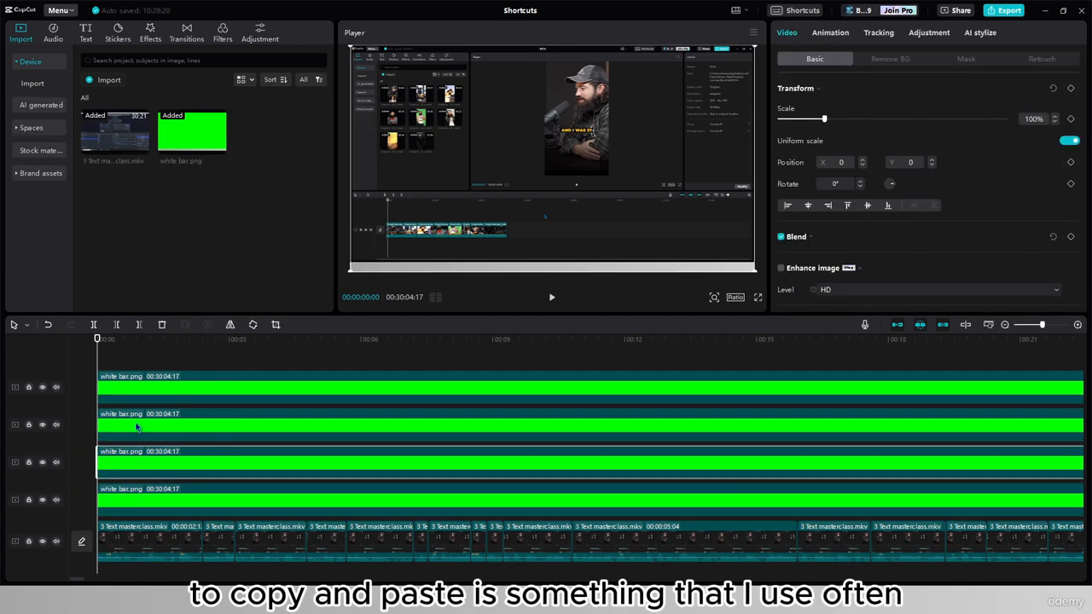
drag(131, 368, 131, 464)
key(Delete)
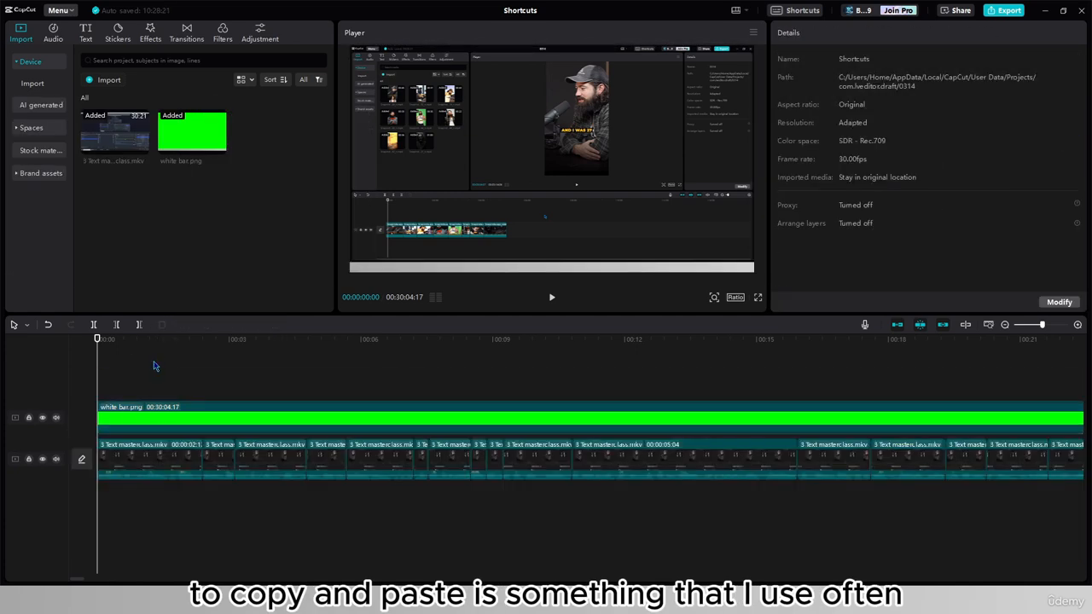
- Select the first seven segments of the recording together, then clear the selection
ctrl+click(160, 456)
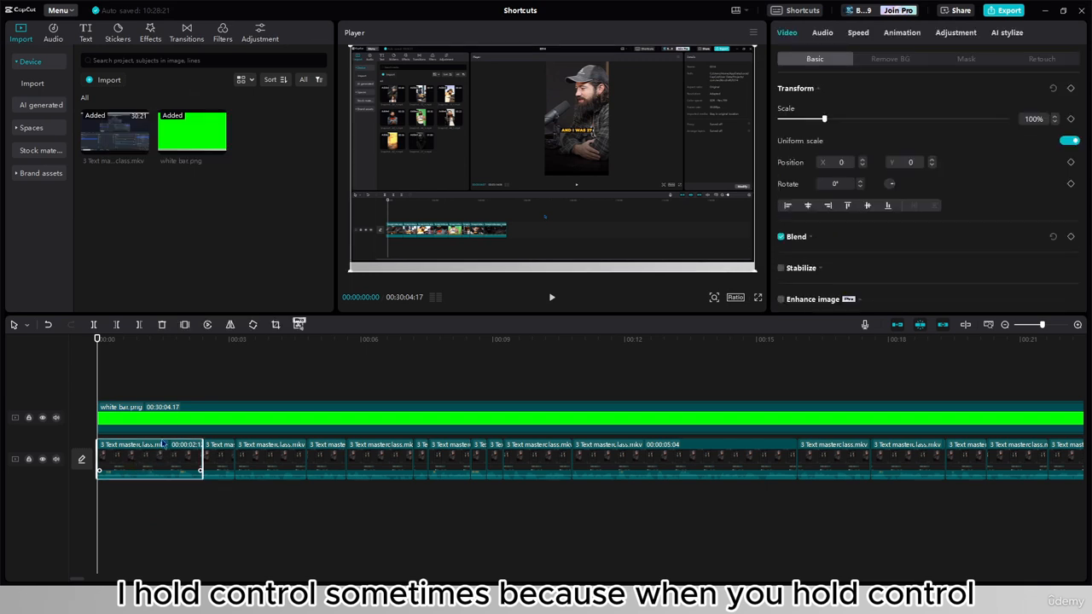
ctrl+click(218, 457)
ctrl+click(266, 458)
ctrl+click(324, 458)
ctrl+click(384, 461)
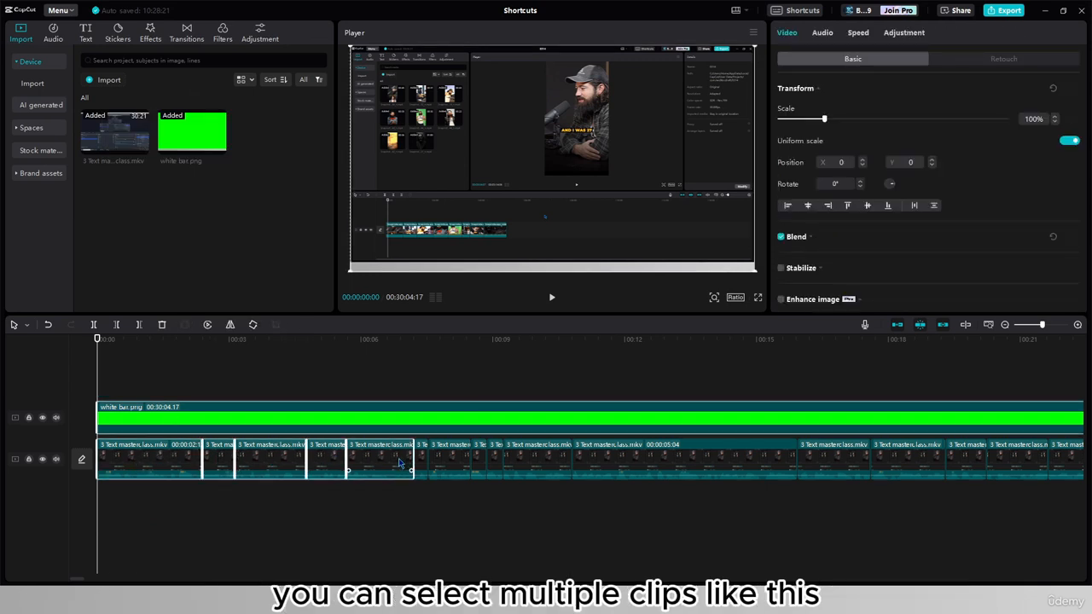
ctrl+click(423, 460)
ctrl+click(452, 460)
click(174, 497)
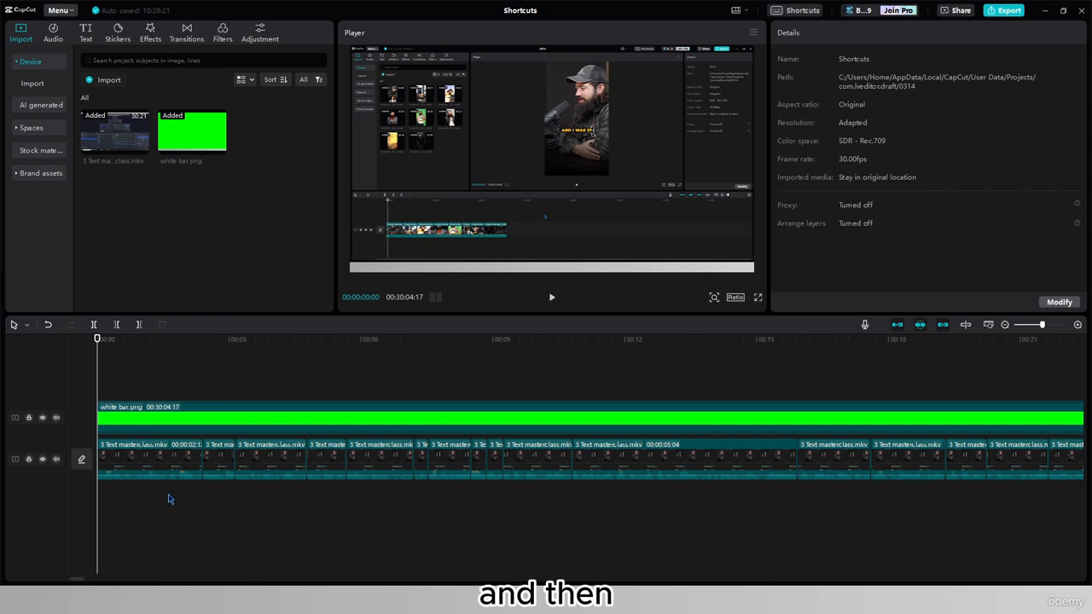
- Move the playhead forward seven single frames from the start of the timeline to 00:00:00:07
key(Right)
key(Right)
key(Right)
key(Right)
key(Right)
key(Right)
key(Right)
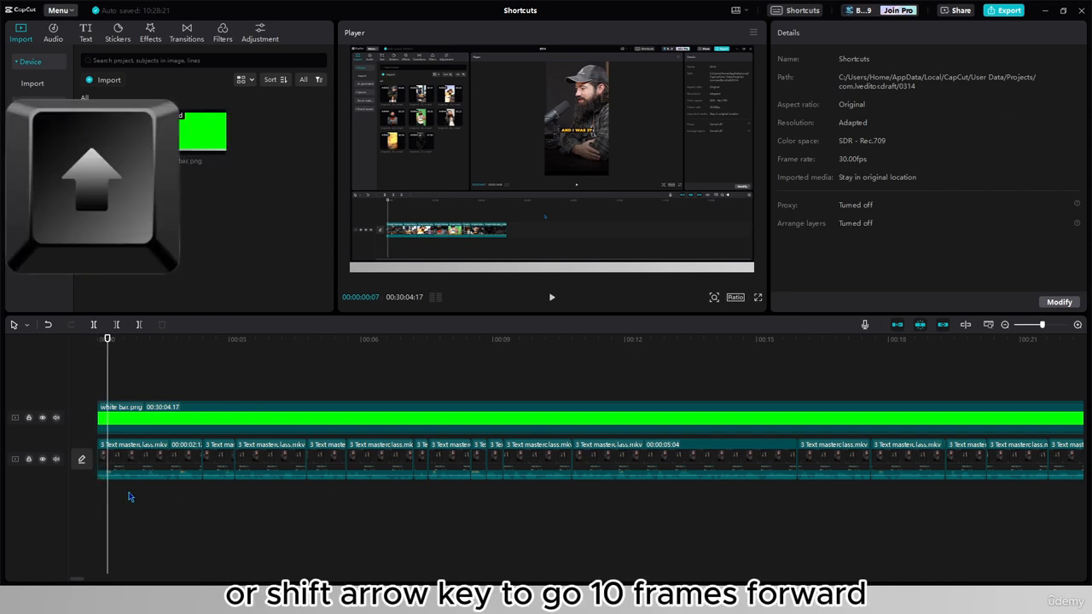
- Advance the playhead in ten-frame jumps to 00:00:10:07
key(shift+Right)
key(shift+Right)
key(shift+Right)
key(shift+Right)
key(shift+Right)
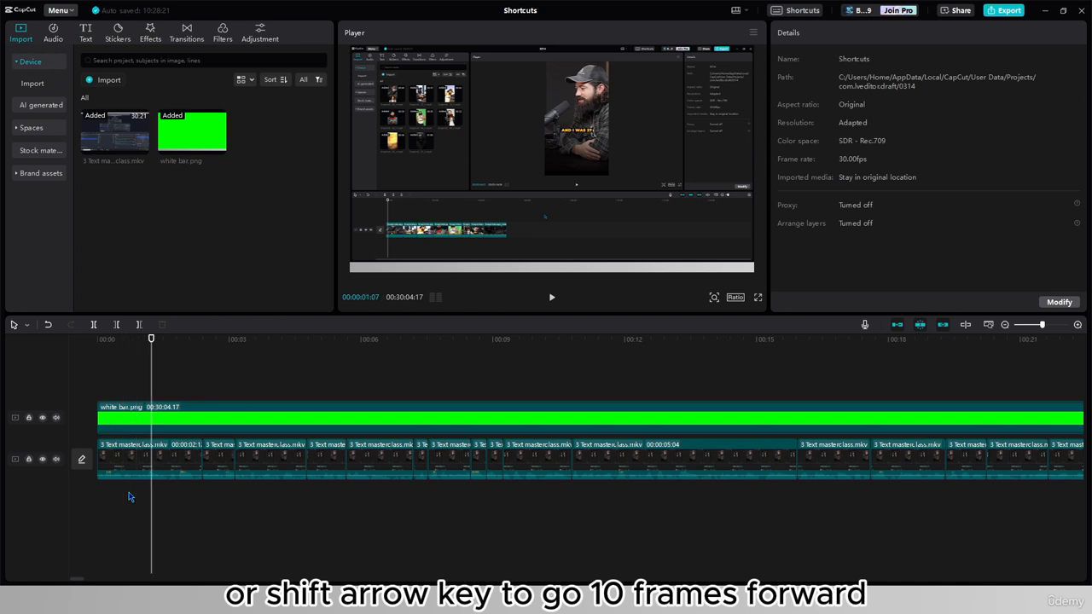
key(shift+Right)
key(shift+Right)
key(shift+Right)
key(shift+Right)
key(shift+Right)
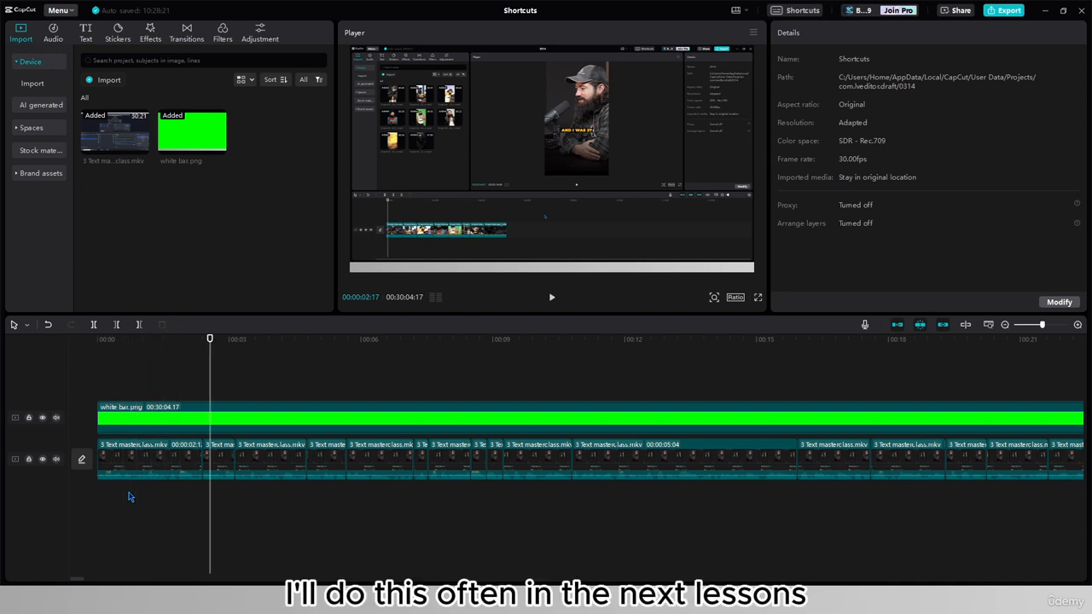
key(shift+Right)
key(shift+Right)
key(shift+Right)
key(shift+Right)
key(shift+Right)
key(shift+Right)
key(shift+Right)
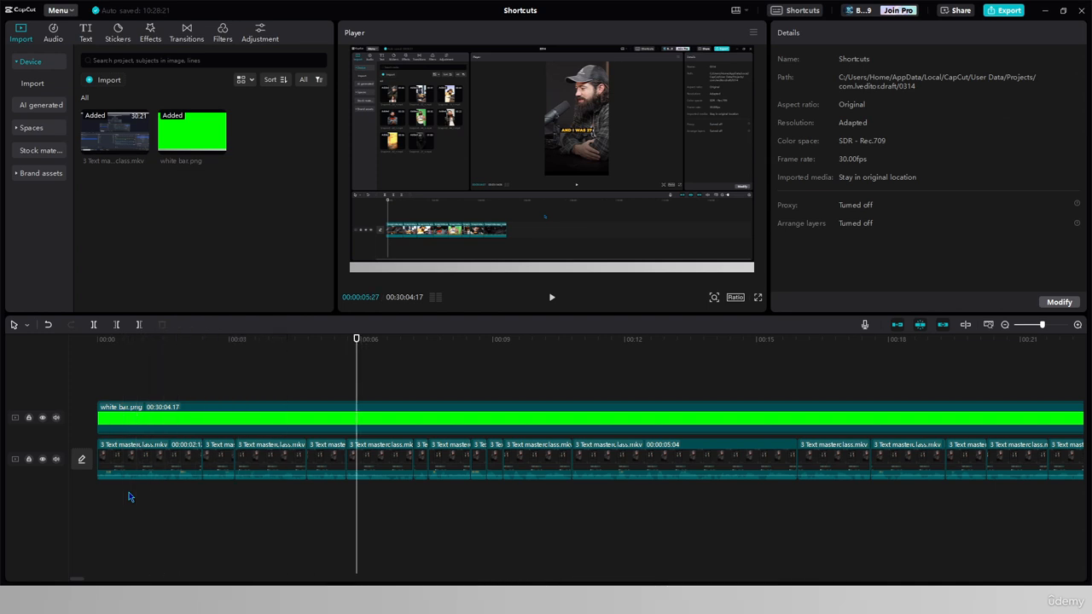
key(shift+Right)
key(shift+Right)
key(shift+Right)
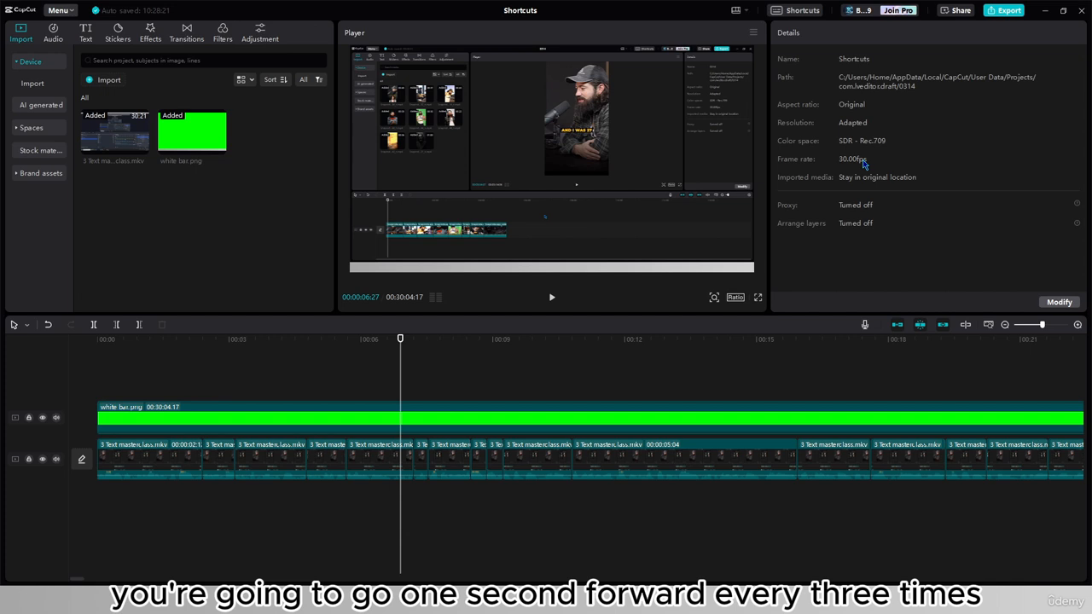
key(shift+Right)
key(shift+Right)
key(shift+Right)
key(shift+Right)
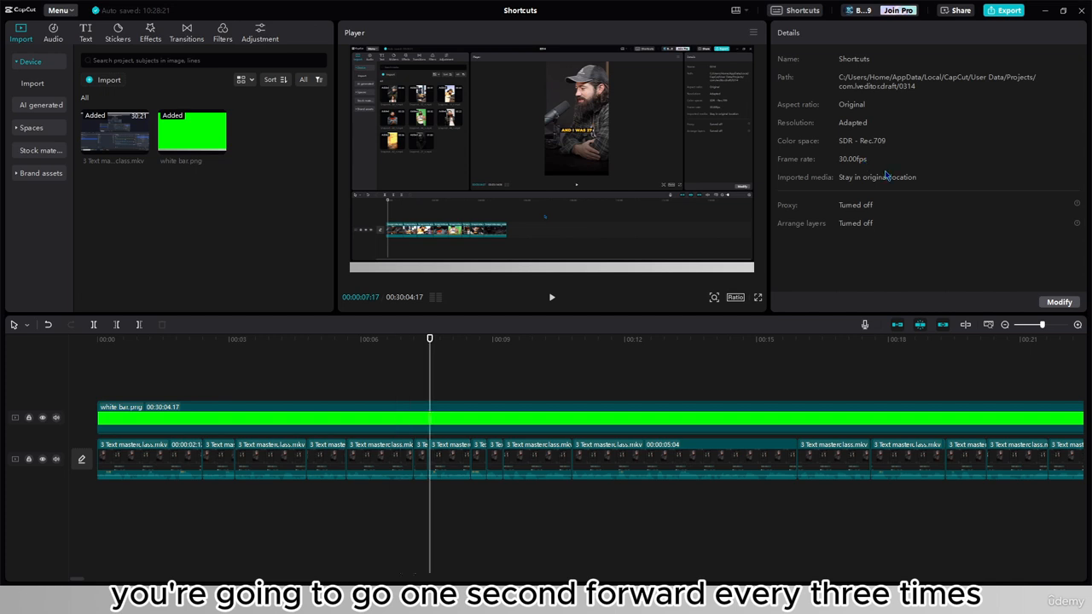
key(shift+Right)
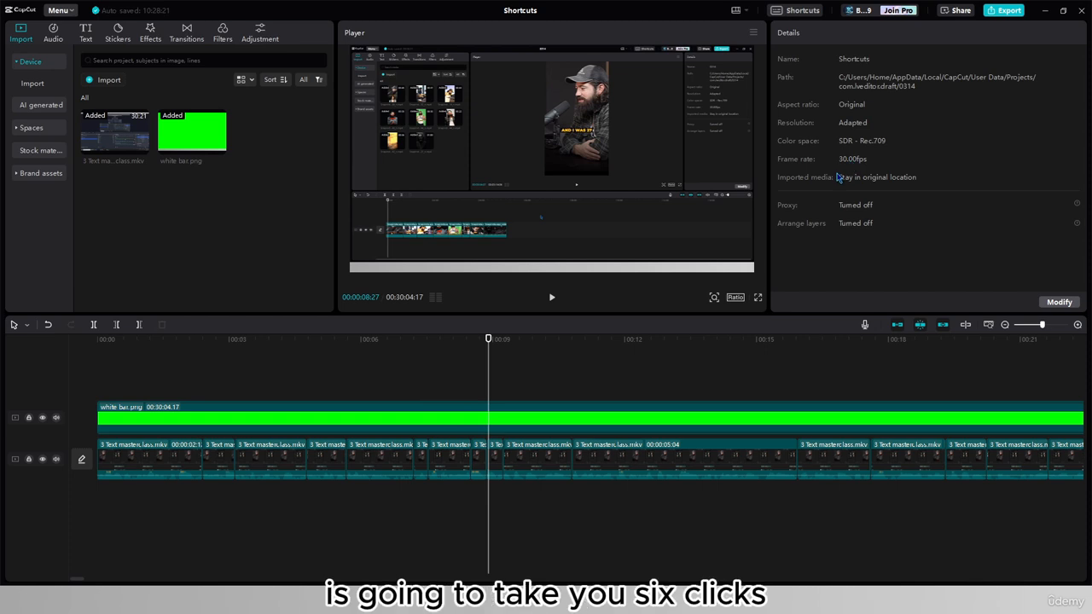
key(shift+Right)
key(shift+Right)
key(shift+Right)
key(shift+Right)
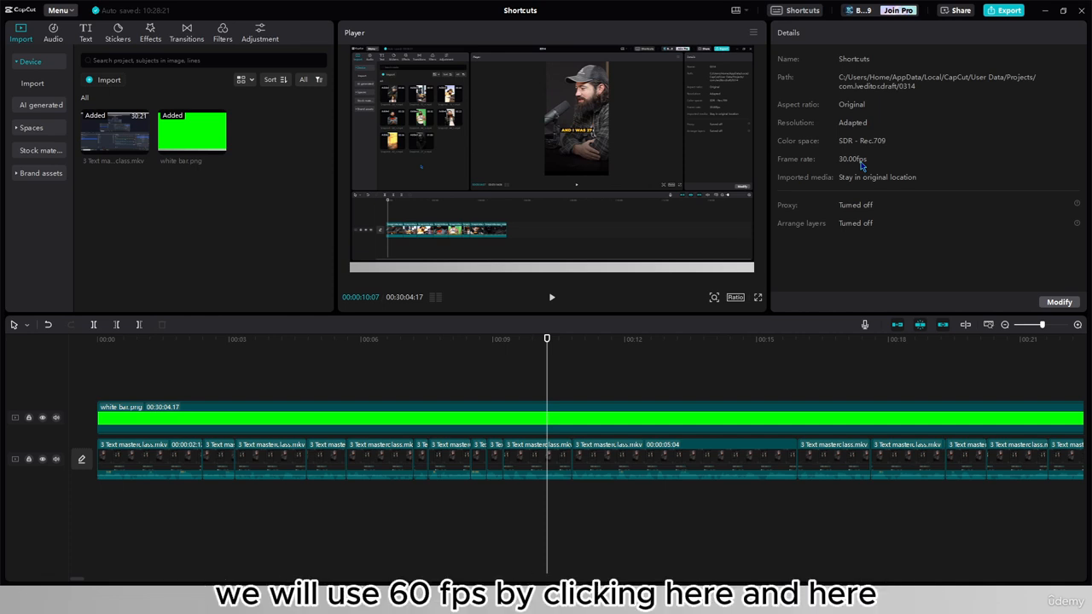
- Set the project's frame rate to 60.00 fps and save the project settings
click(1066, 305)
click(556, 326)
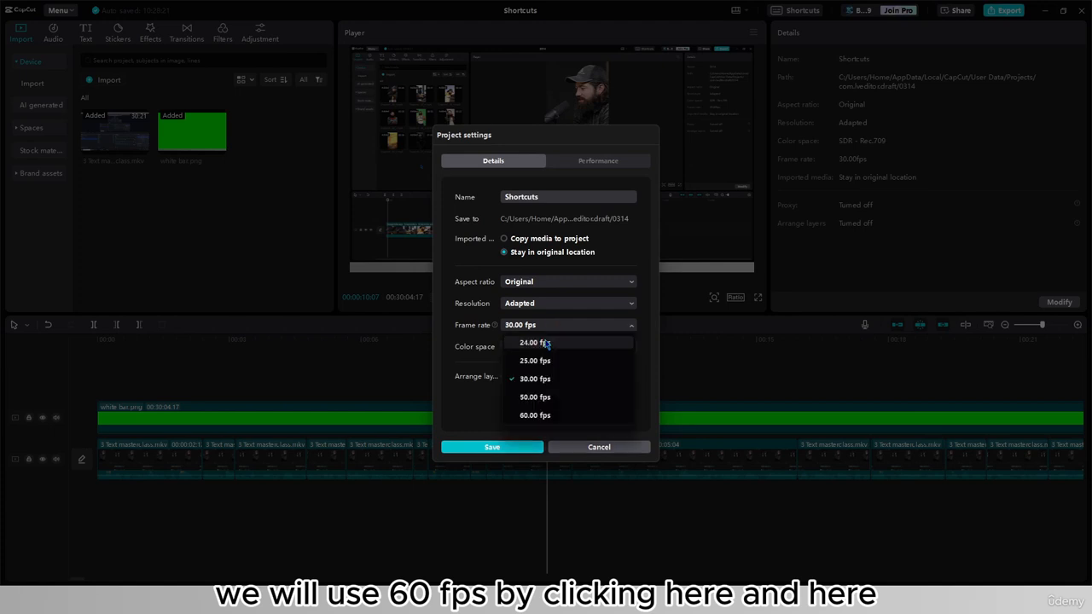
click(546, 416)
click(522, 451)
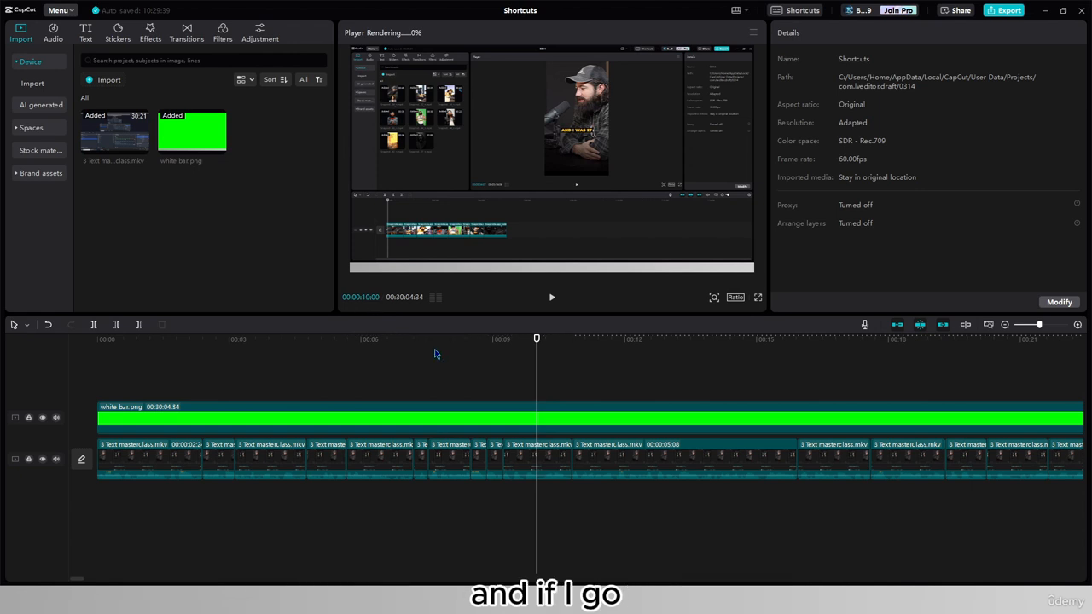
- Advance the playhead by six ten-frame jumps to 00:00:11:00
key(shift+Right)
key(shift+Right)
key(shift+Right)
key(shift+Right)
key(shift+Right)
key(shift+Right)
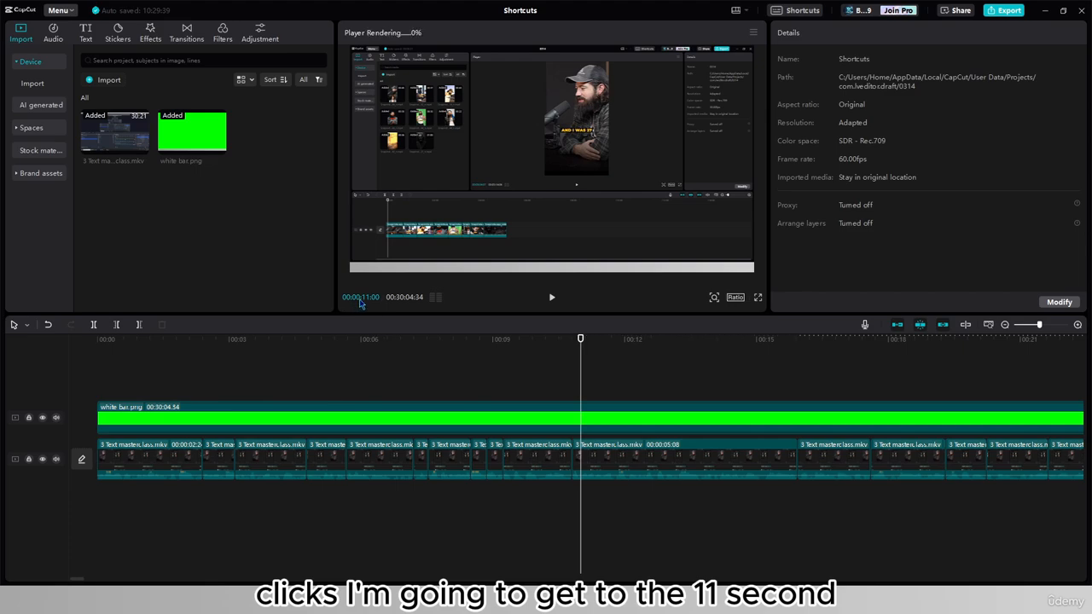
- Set the project's frame rate back to 30.00 fps and save the project settings
click(1051, 301)
click(518, 328)
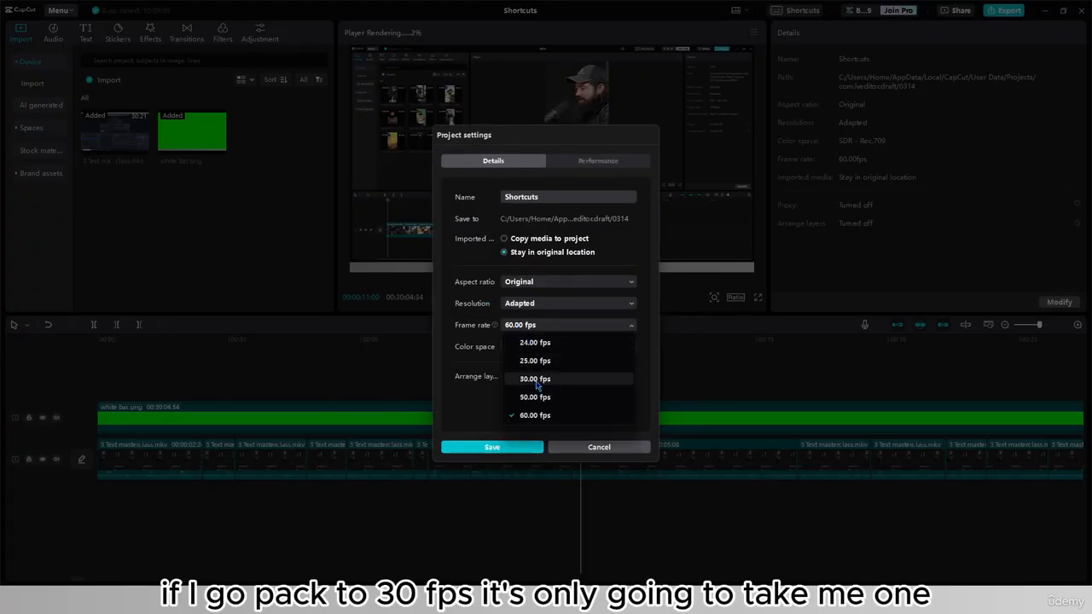
click(522, 394)
click(519, 445)
- Advance the playhead by three ten-frame jumps to 00:00:12:00
key(shift+Right)
key(shift+Right)
key(shift+Right)
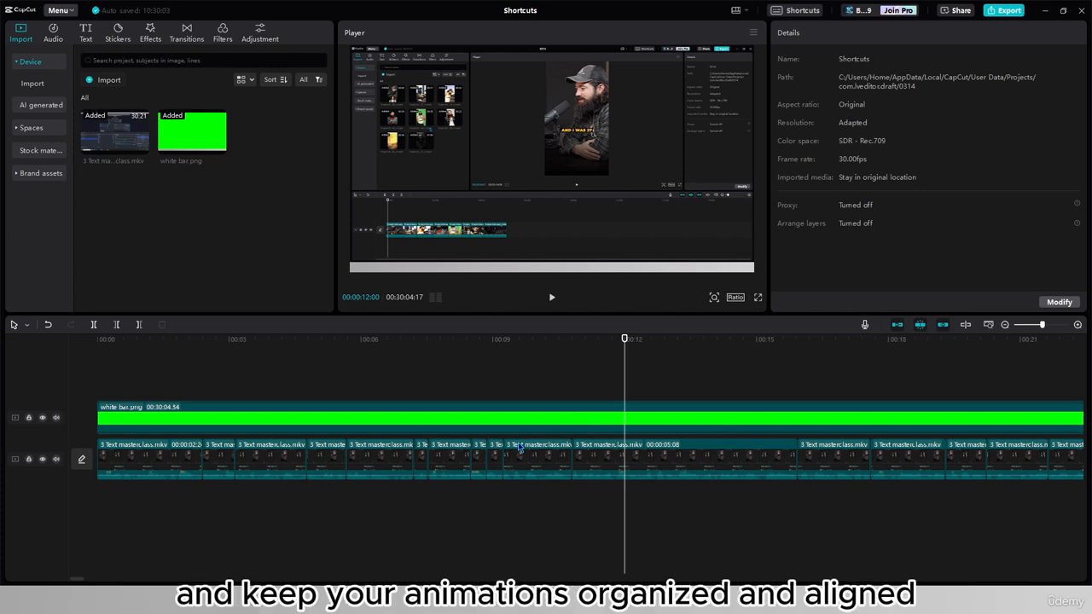
- Zoom the timeline out to an overview of the recording and back in on the segments after the playhead
scroll(535, 420, right, 2)
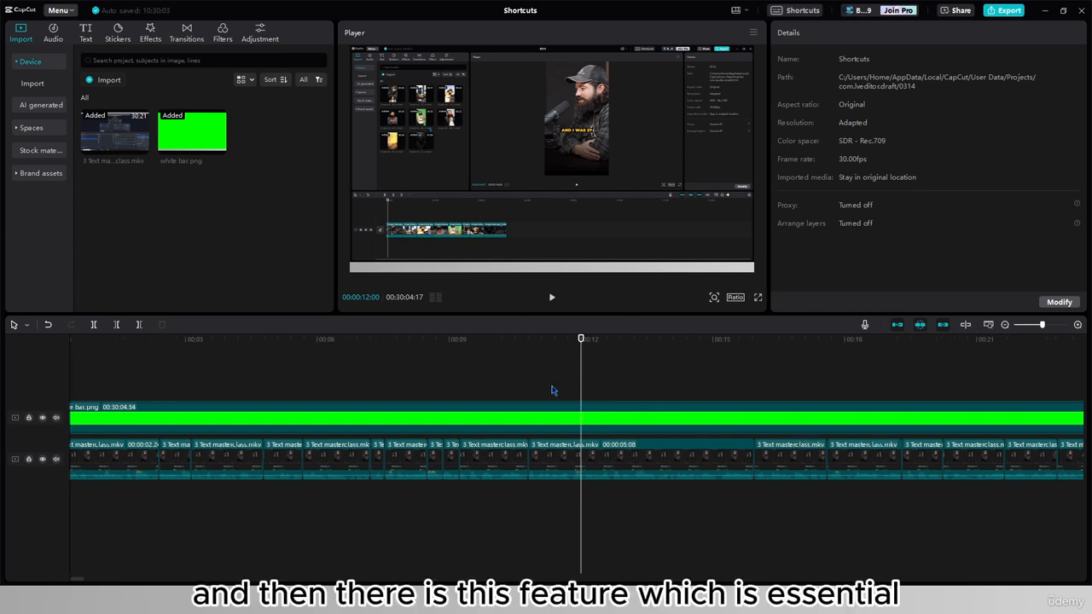
scroll(506, 378, down, 1)
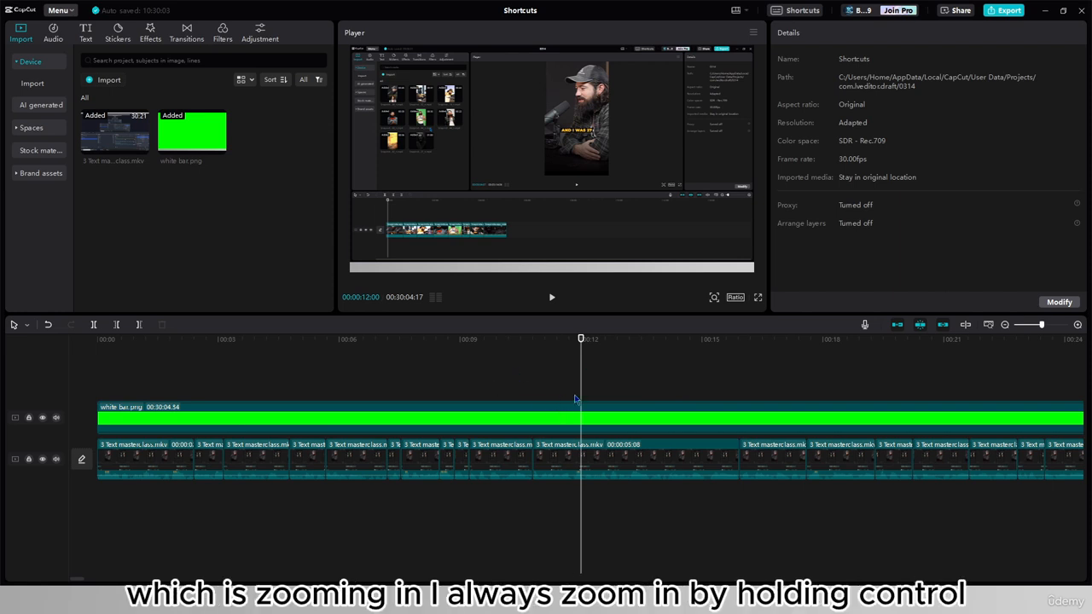
scroll(562, 399, down, 8)
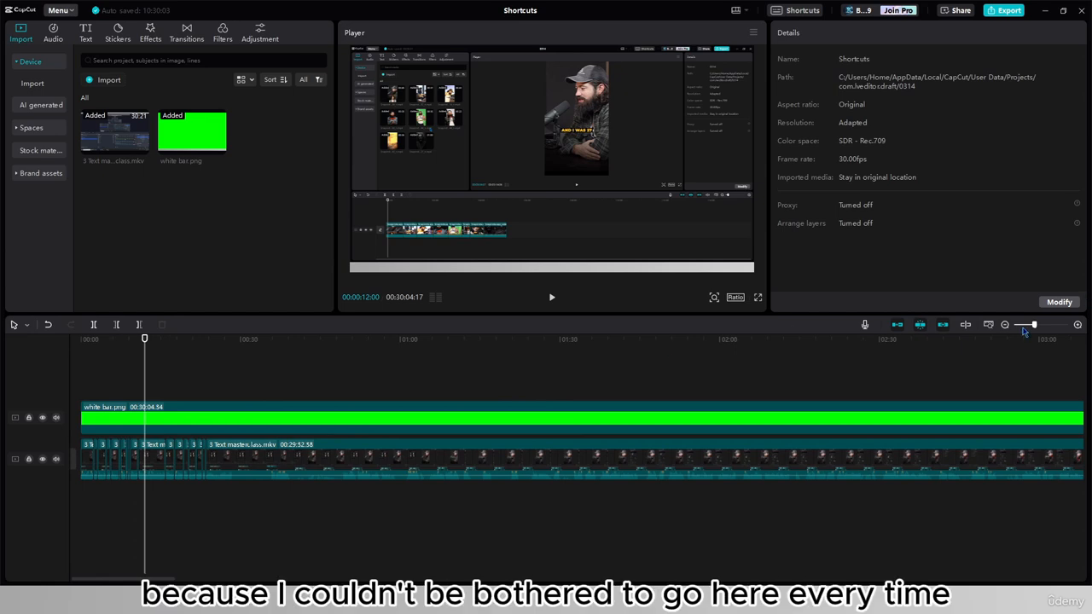
drag(1034, 326, 1040, 329)
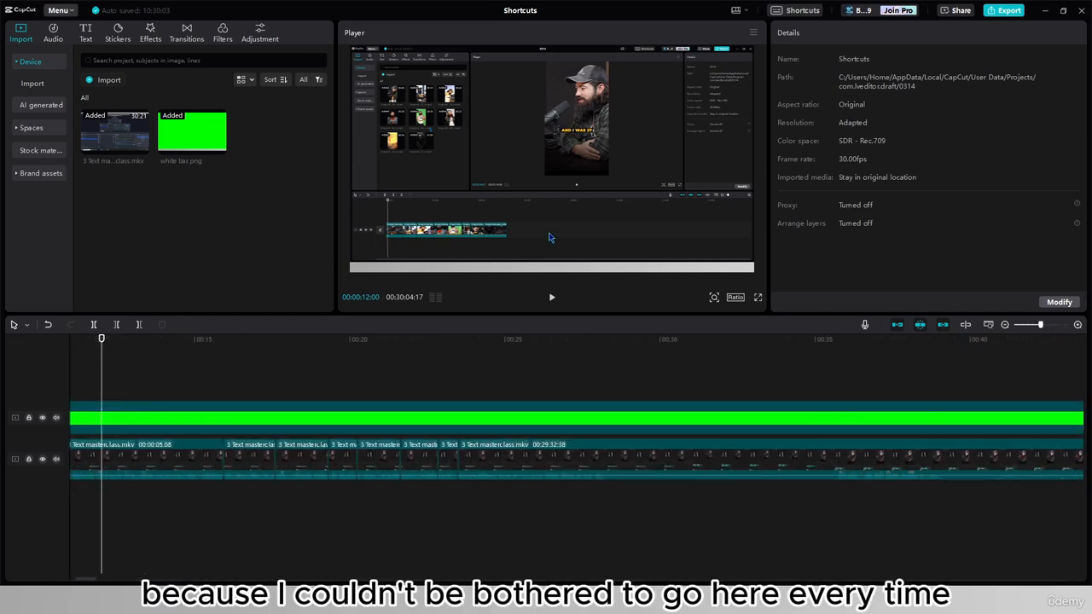
scroll(550, 237, up, 7)
scroll(544, 236, down, 7)
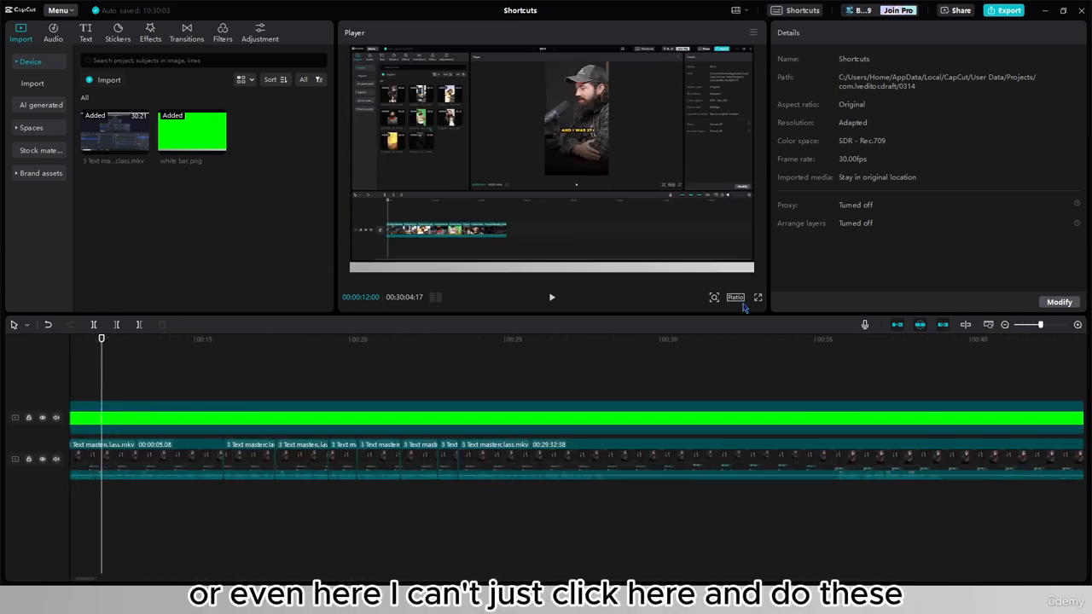
- Enlarge the player preview to inspect the frame up close, then return it to its full-frame size
click(714, 297)
mouse_move(691, 316)
mouse_down()
mouse_move(707, 316)
mouse_move(693, 317)
mouse_up()
scroll(551, 224, up, 6)
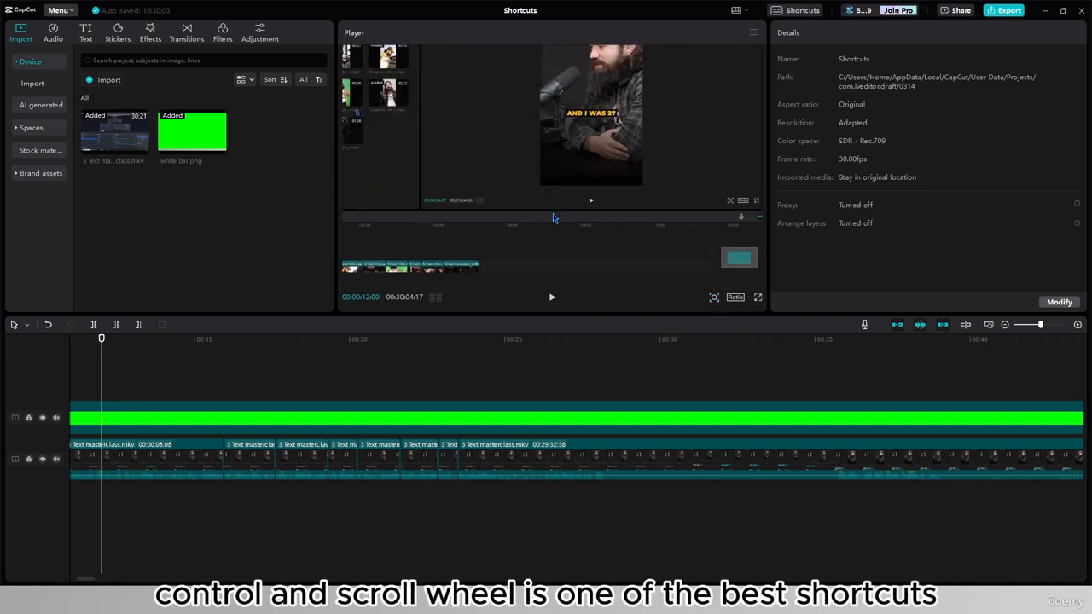
scroll(550, 224, down, 6)
- Disable and re-enable the segment under the playhead twice, leaving it enabled
scroll(816, 402, down, 4)
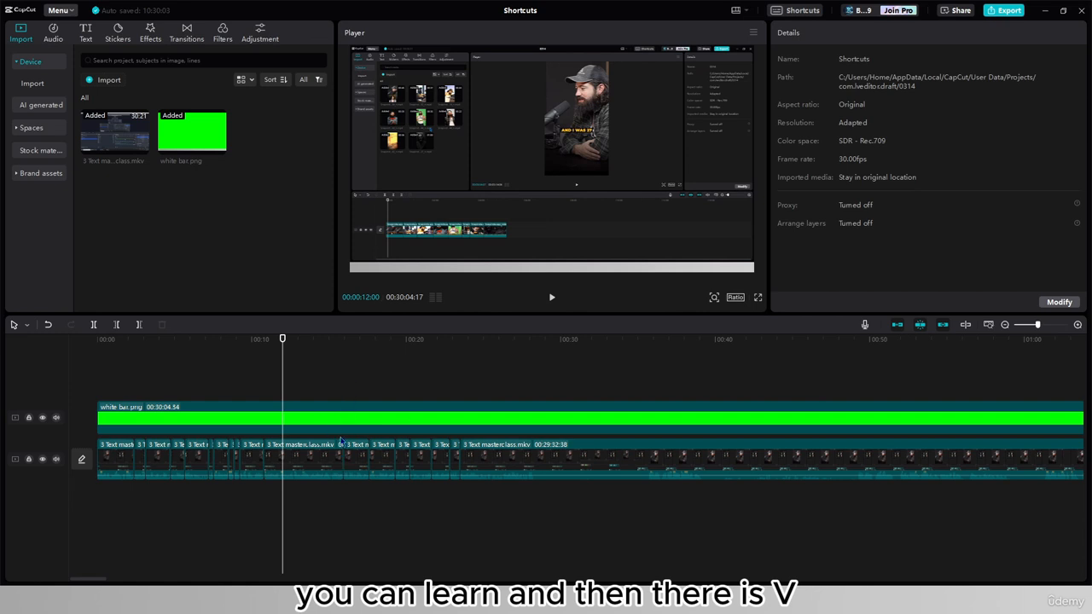
click(290, 462)
key(v)
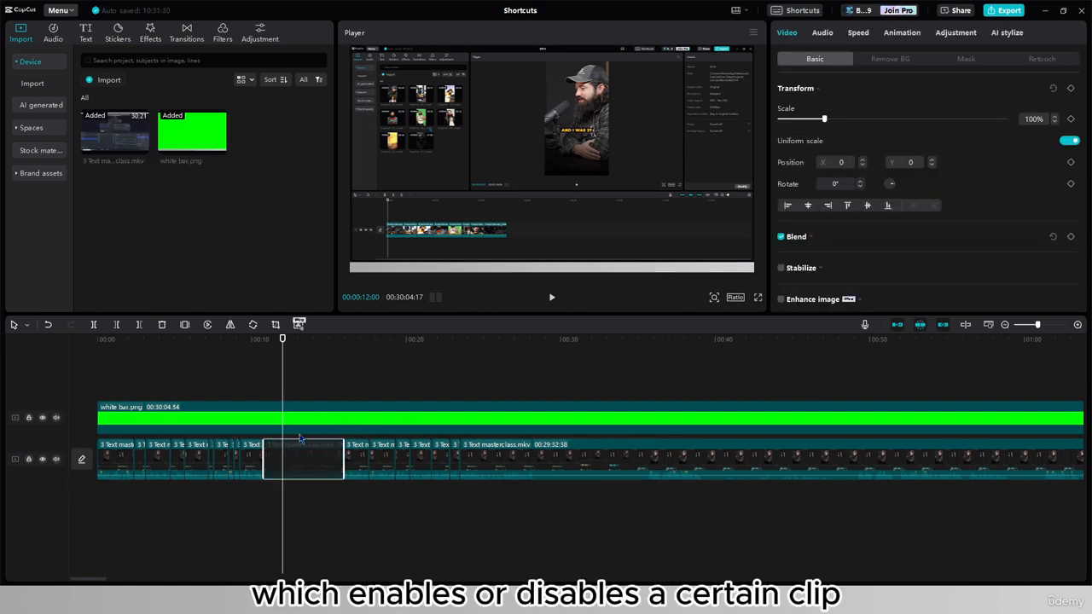
key(v)
key(v)
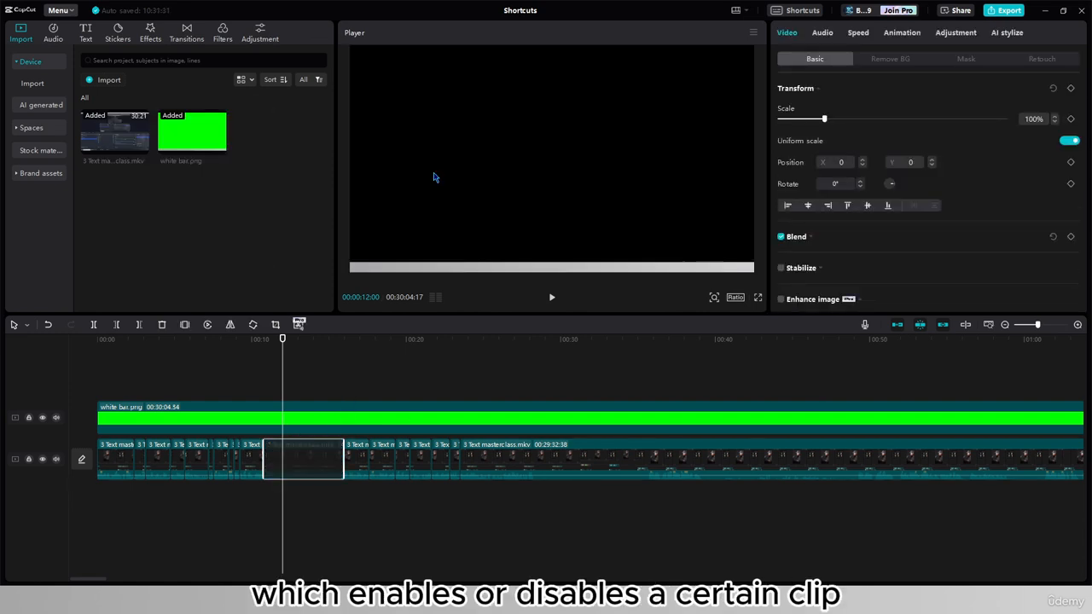
key(v)
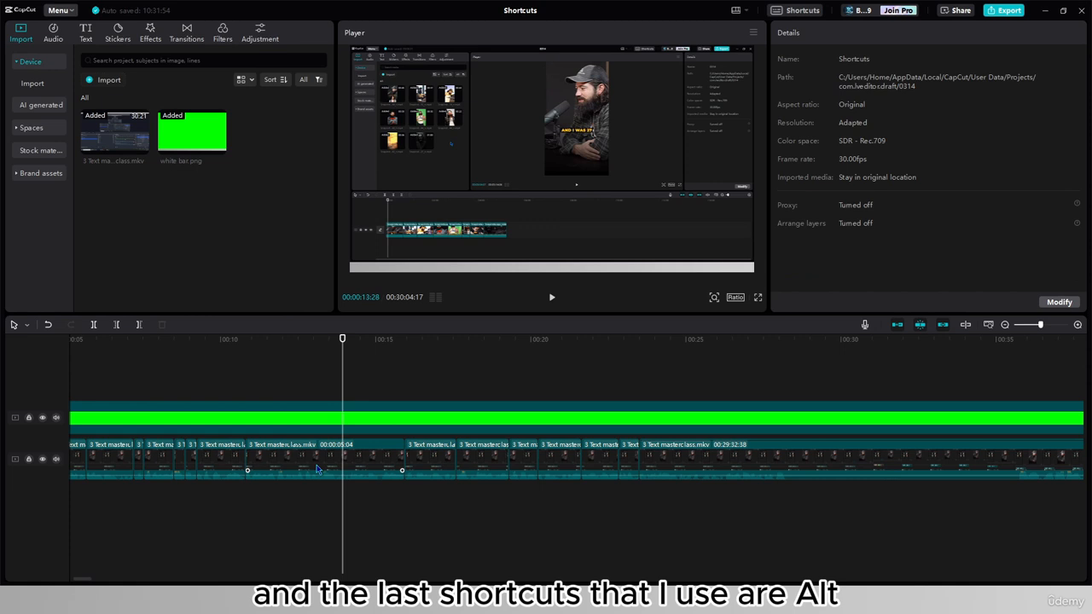
- Turn the segment under the playhead into a compound clip, then undo the compound clip
click(319, 468)
key(alt+g)
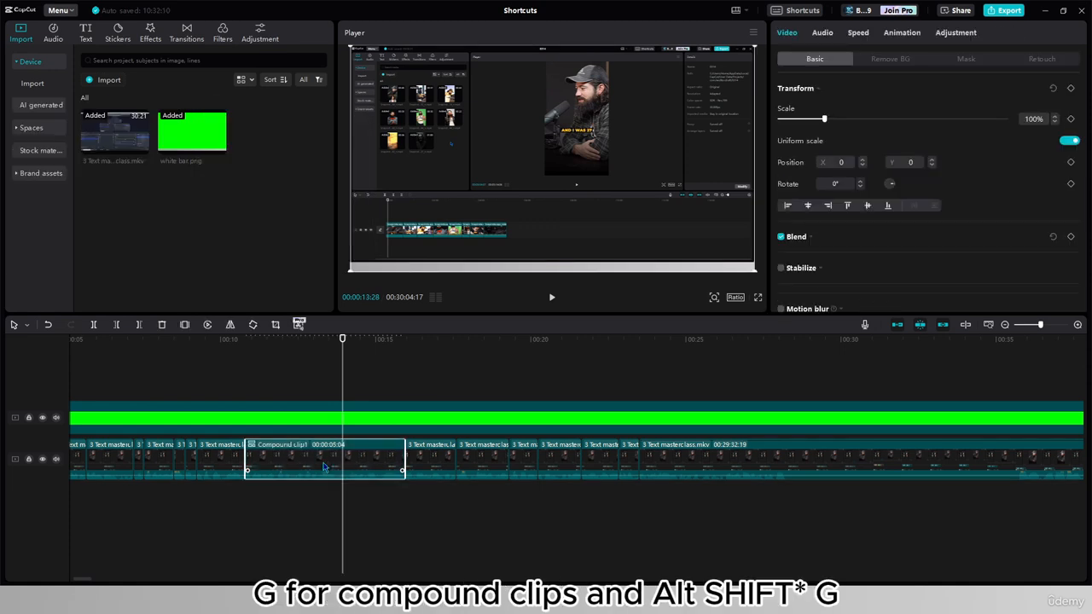
key(alt+shift+g)
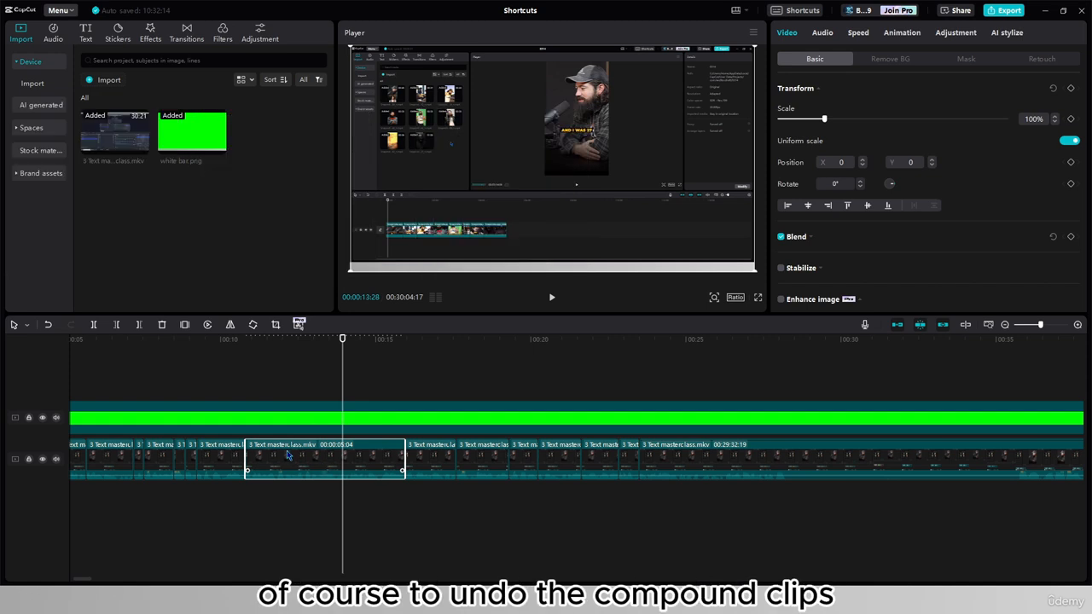
- Play the recording from 00:00:12:12 and pause it at 00:00:14:10
click(295, 503)
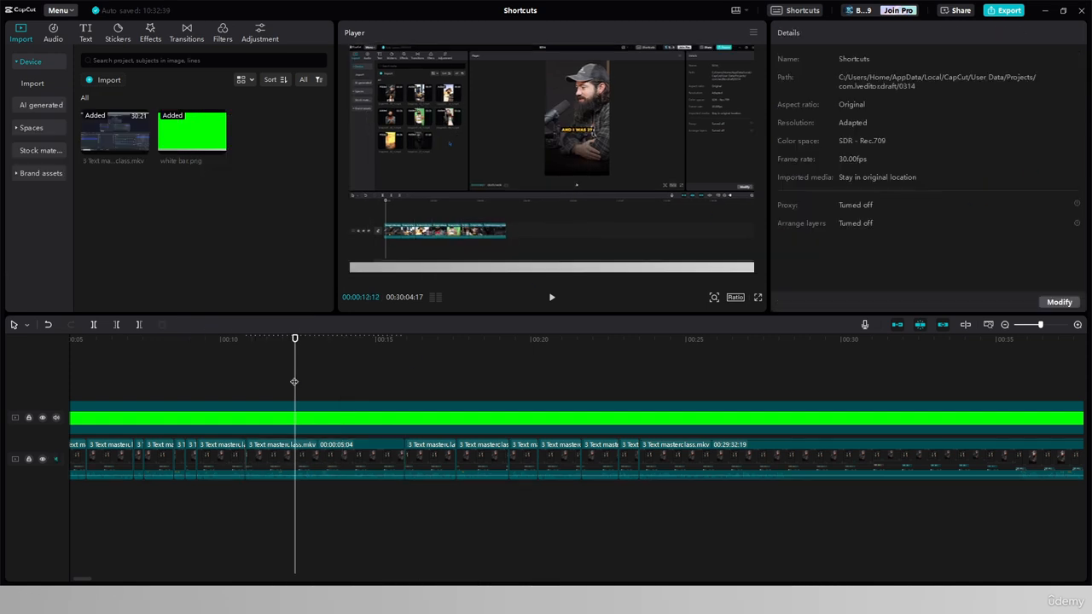
key(space)
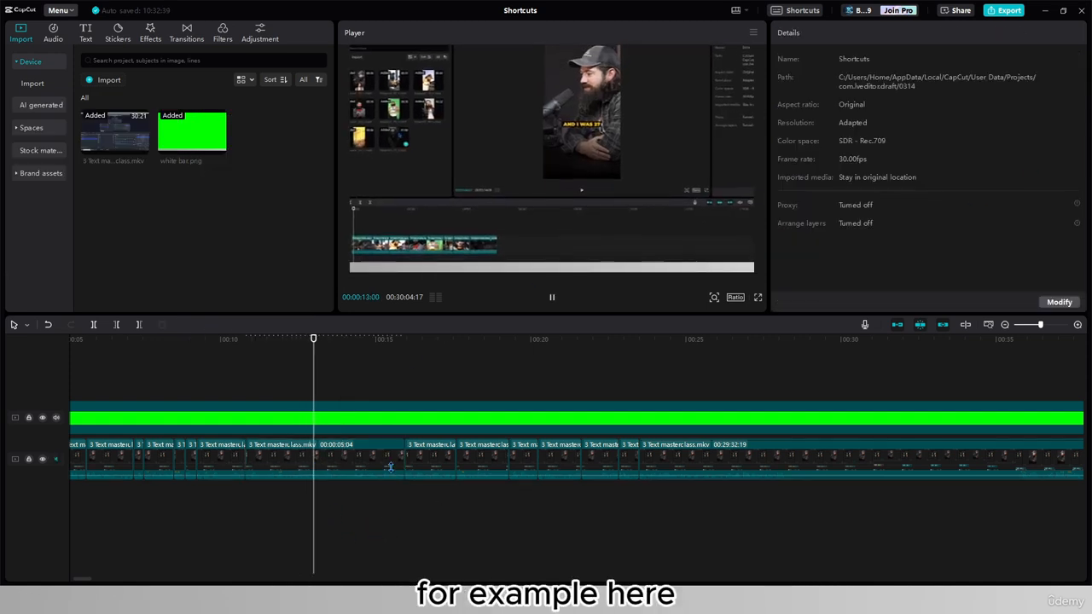
key(space)
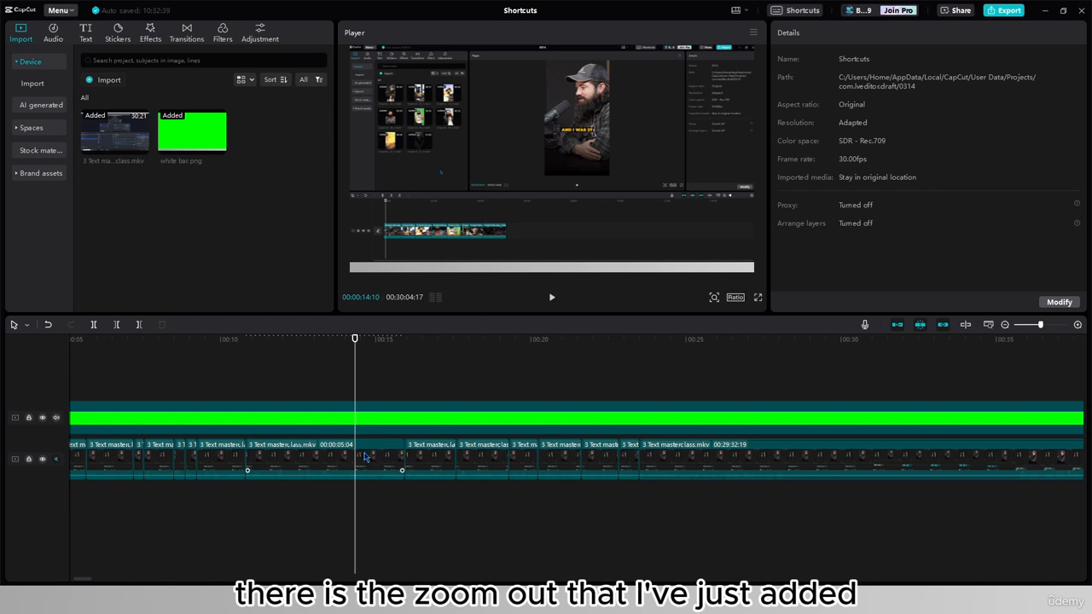
- Show the keyframe graph of the 00:00:05:04 segment and apply a smooth curve between its two scale keyframes
click(368, 453)
key(alt+k)
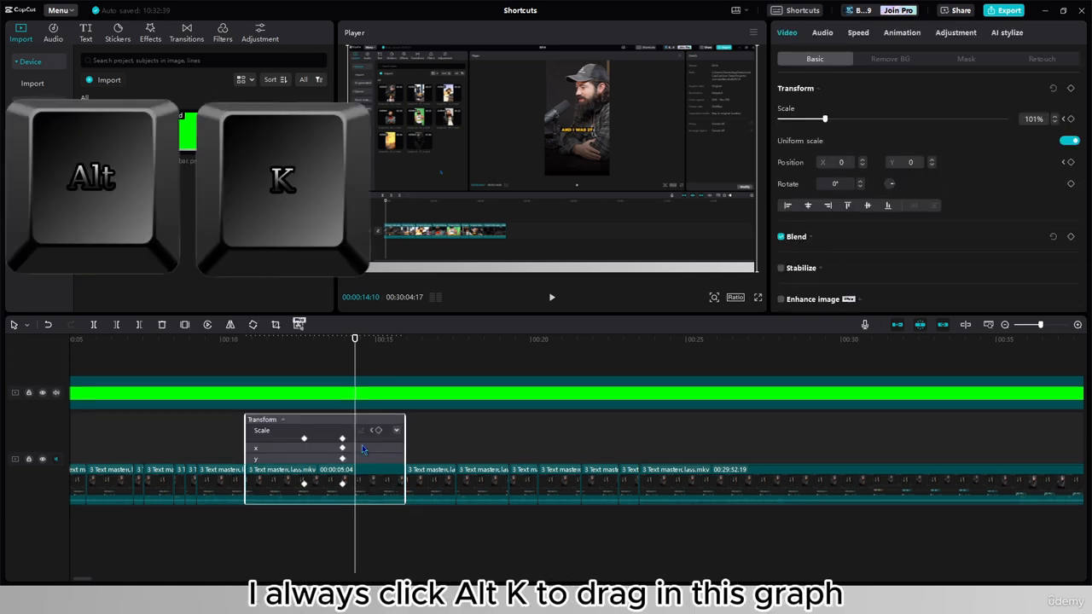
scroll(317, 439, up, 3)
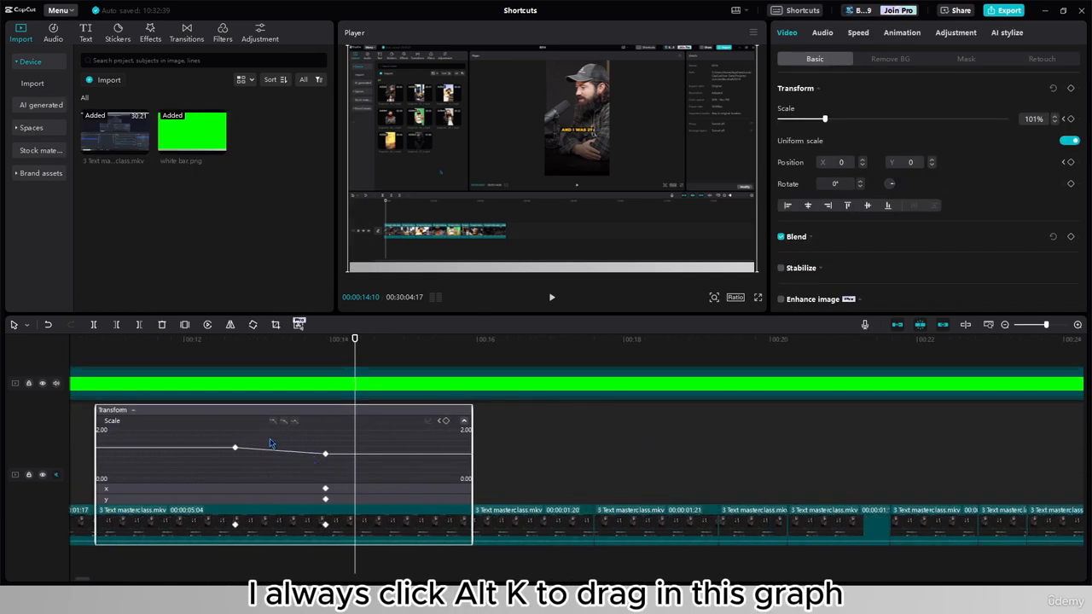
click(283, 423)
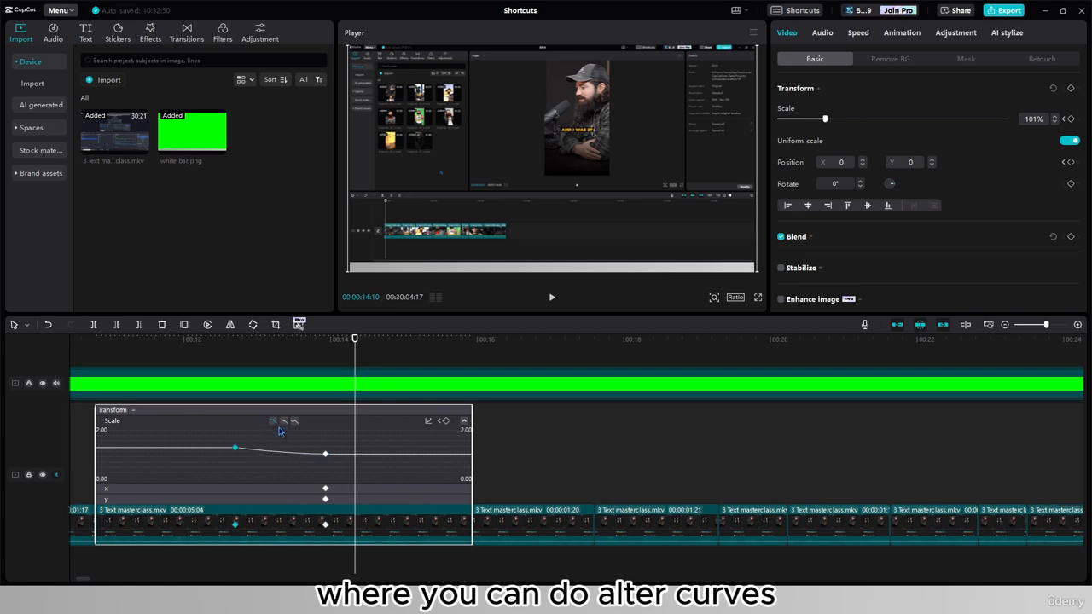
- Play the eased zoom-out from about 00:00:12 and pause it at 00:00:14:20
click(198, 354)
key(space)
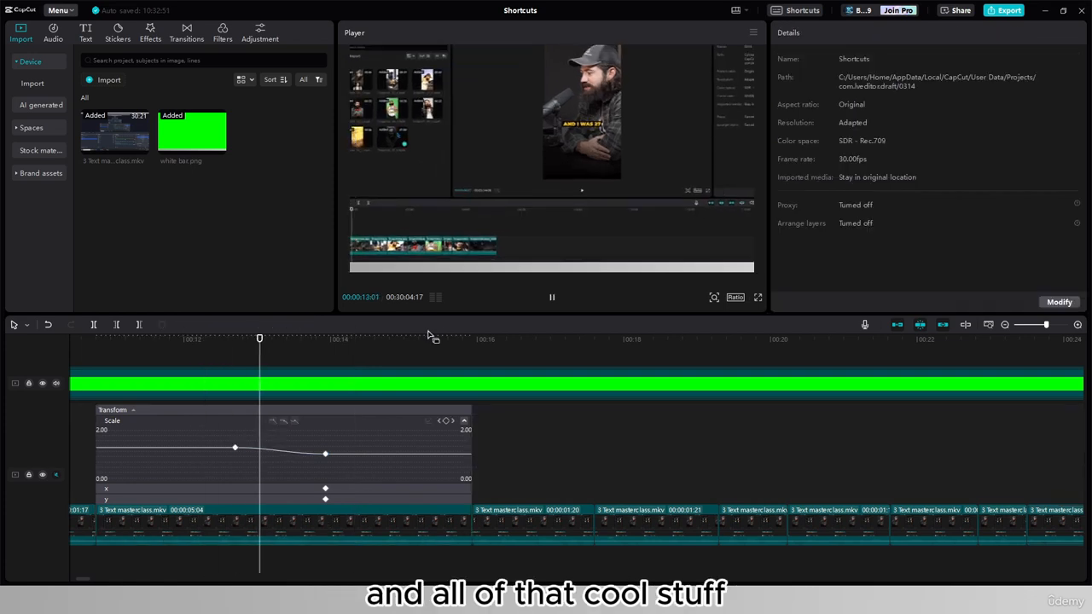
key(space)
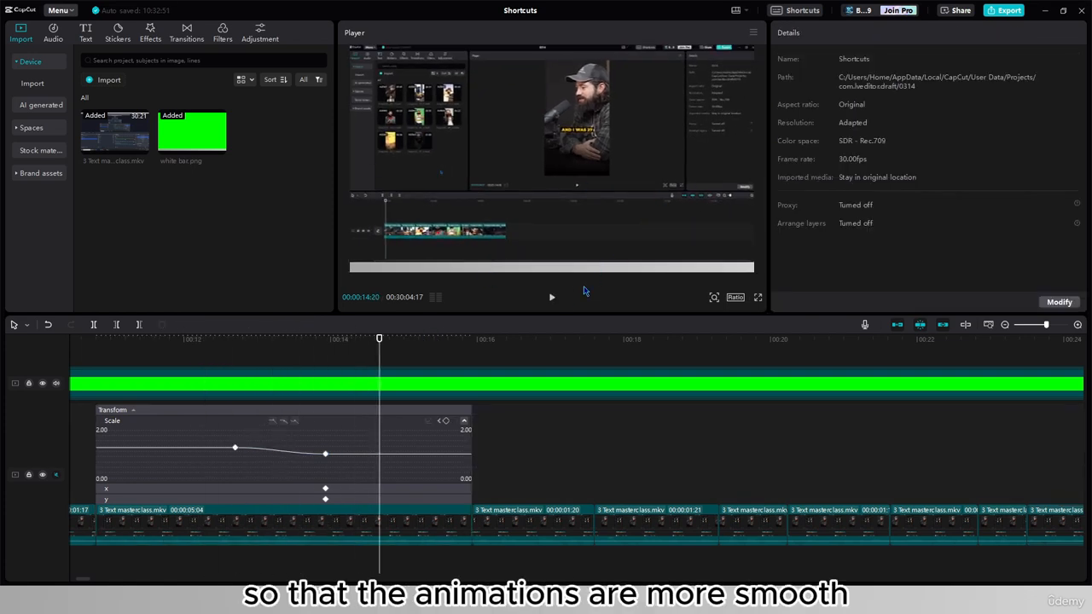
- Hide the segment's keyframe graph and place the playhead at 00:00:13:11
click(391, 528)
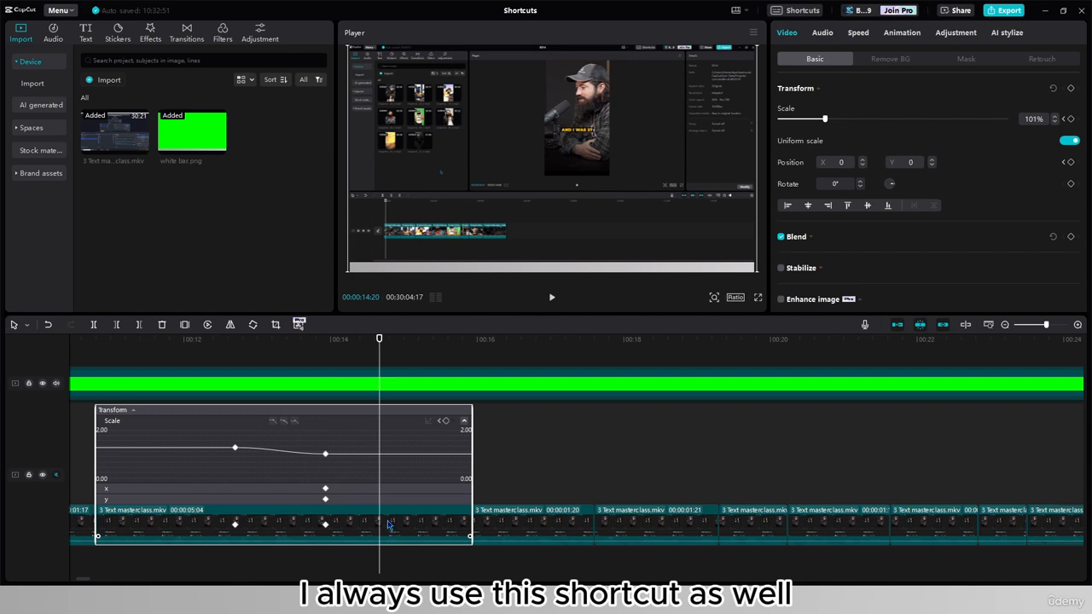
key(alt+k)
click(284, 528)
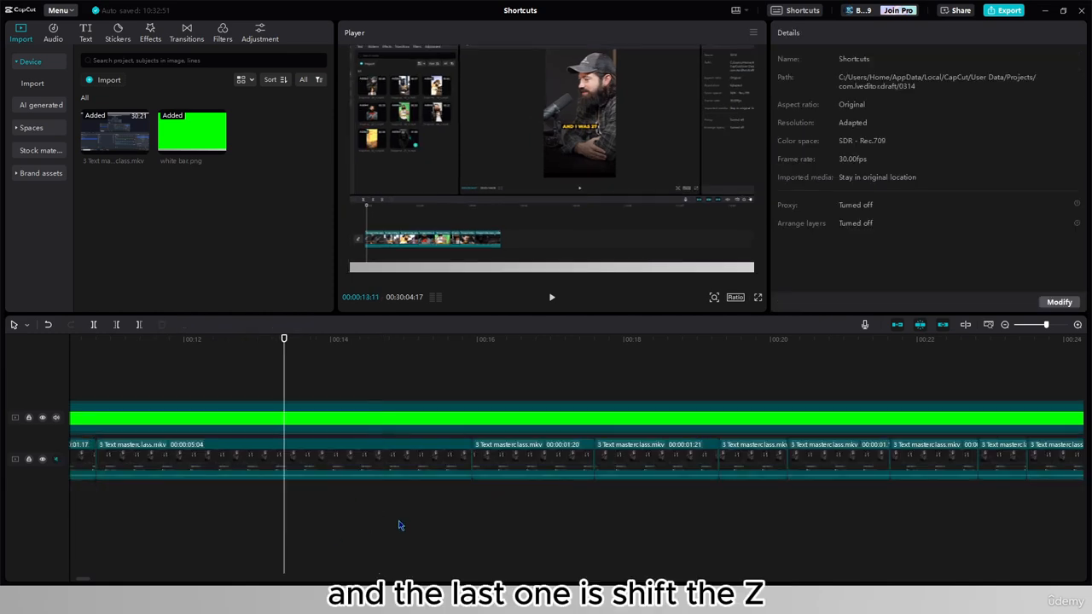
- Fit the entire 30-minute project into the timeline view
scroll(402, 523, down, 4)
scroll(402, 520, down, 2)
scroll(402, 521, up, 3)
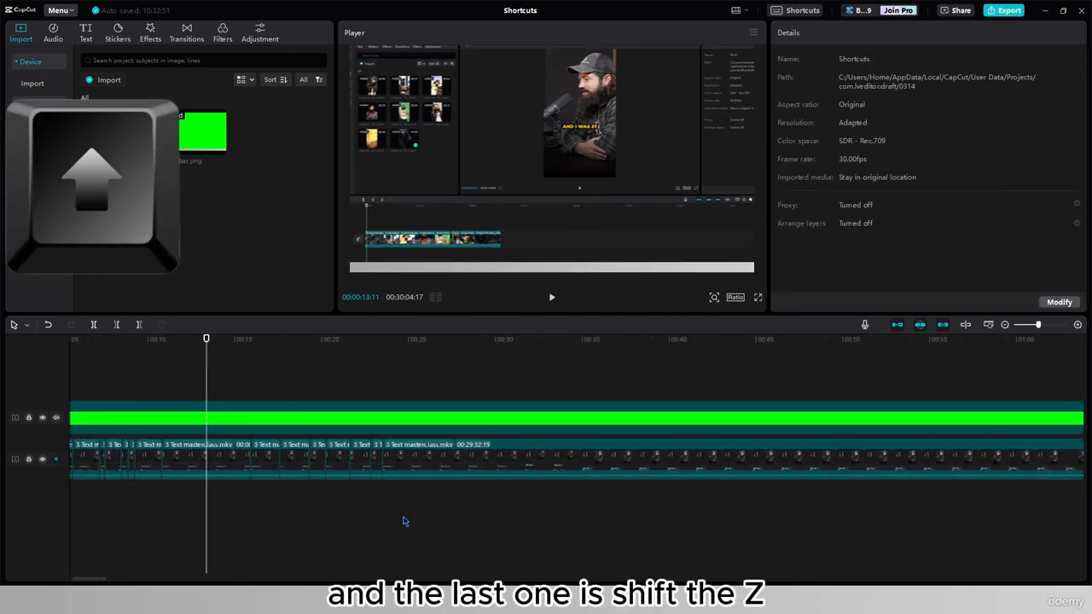
key(shift+z)
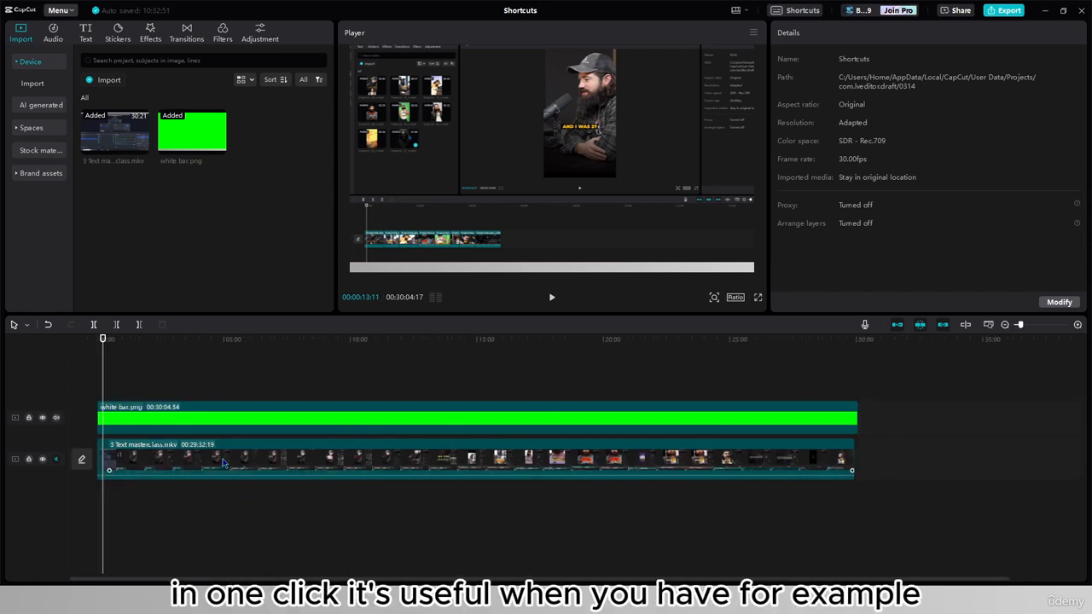
- Preview the frame at 00:01:16:26, return the playhead to the project's start, and zoom in on the timeline
click(193, 380)
drag(192, 381, 130, 393)
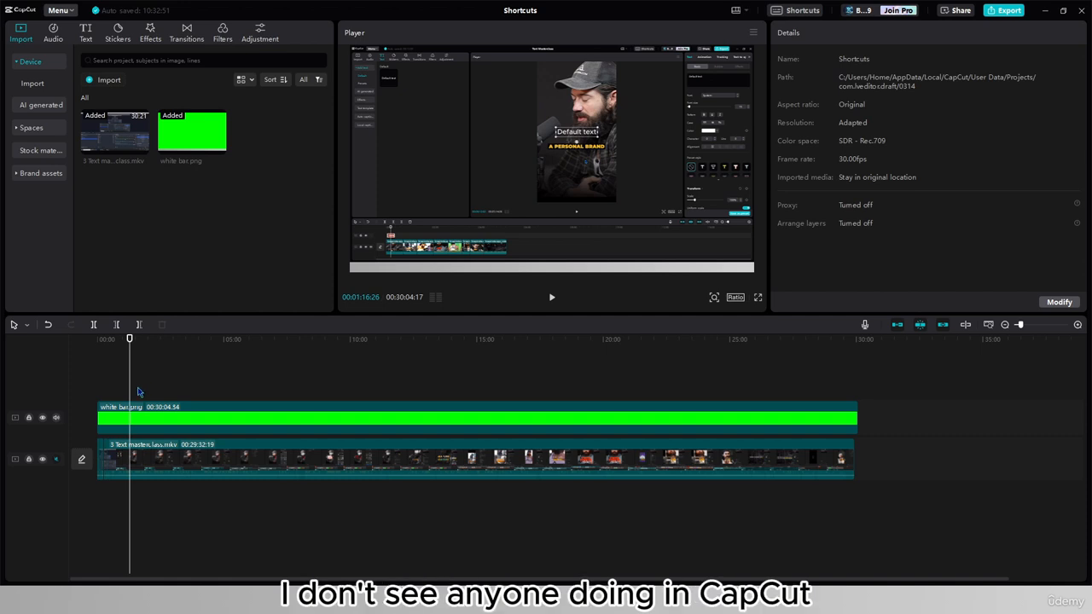
ctrl+scroll(139, 391, up, 5)
key(Home)
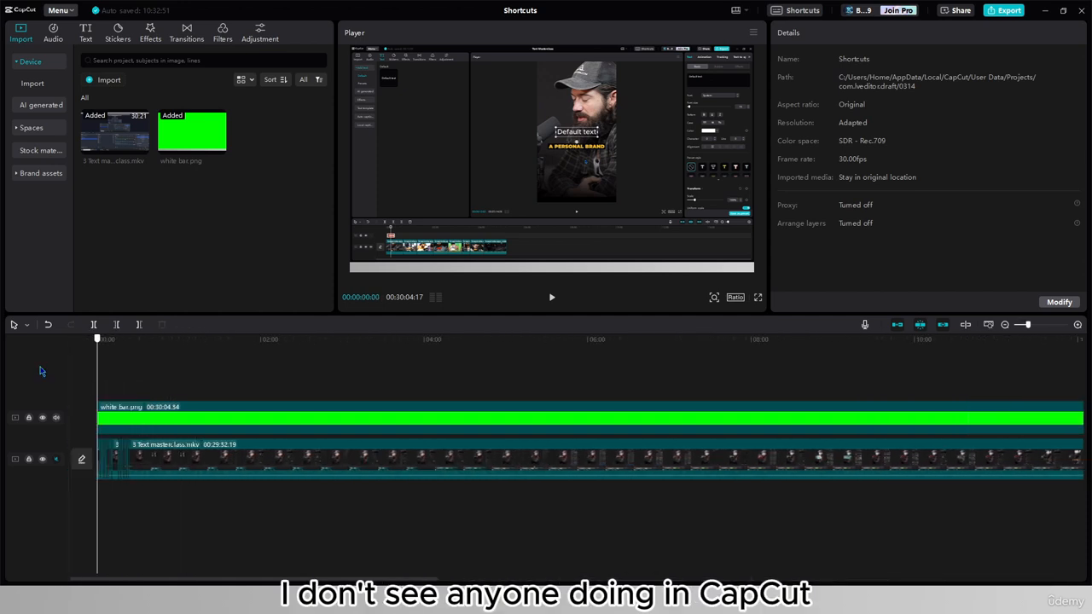
ctrl+scroll(186, 406, up, 4)
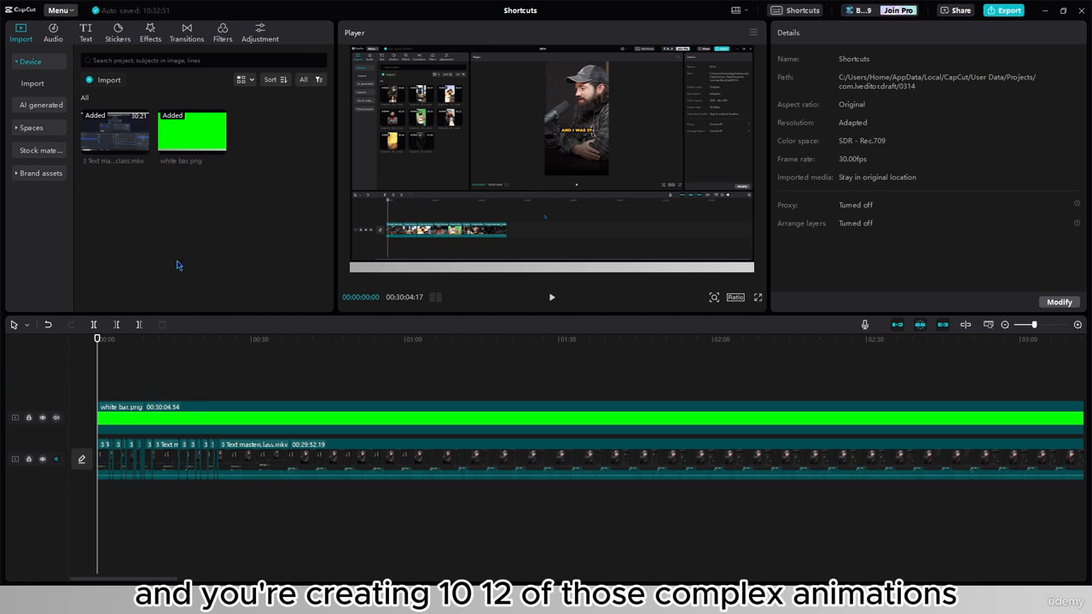
- Create a new folder in the media library and name it "rectangle animation"
right_click(202, 230)
click(225, 236)
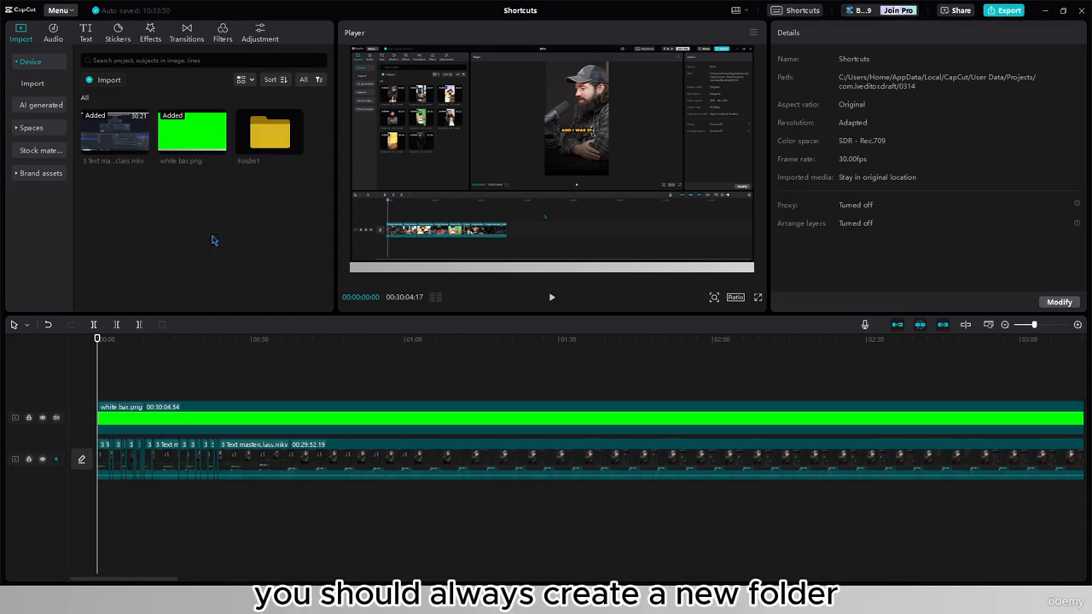
right_click(259, 142)
click(292, 198)
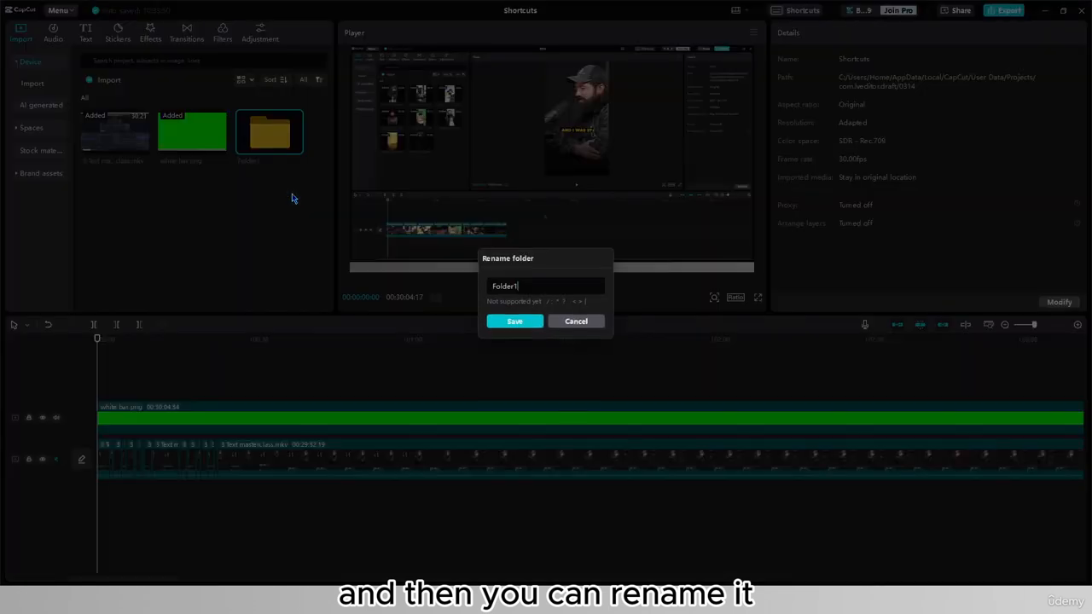
key(ctrl+a)
text(rect)
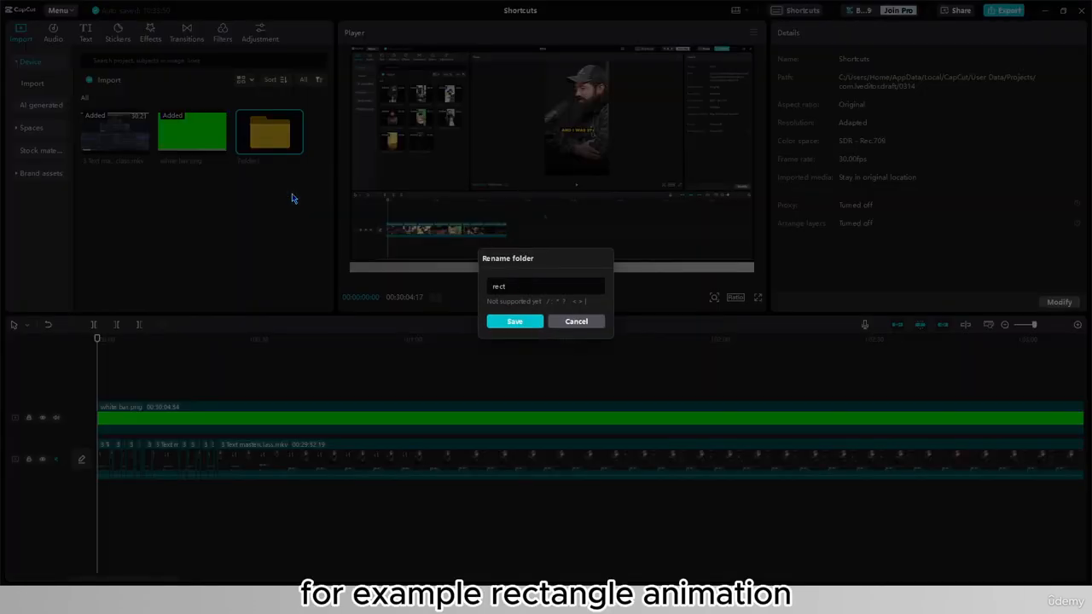
text(angle animation)
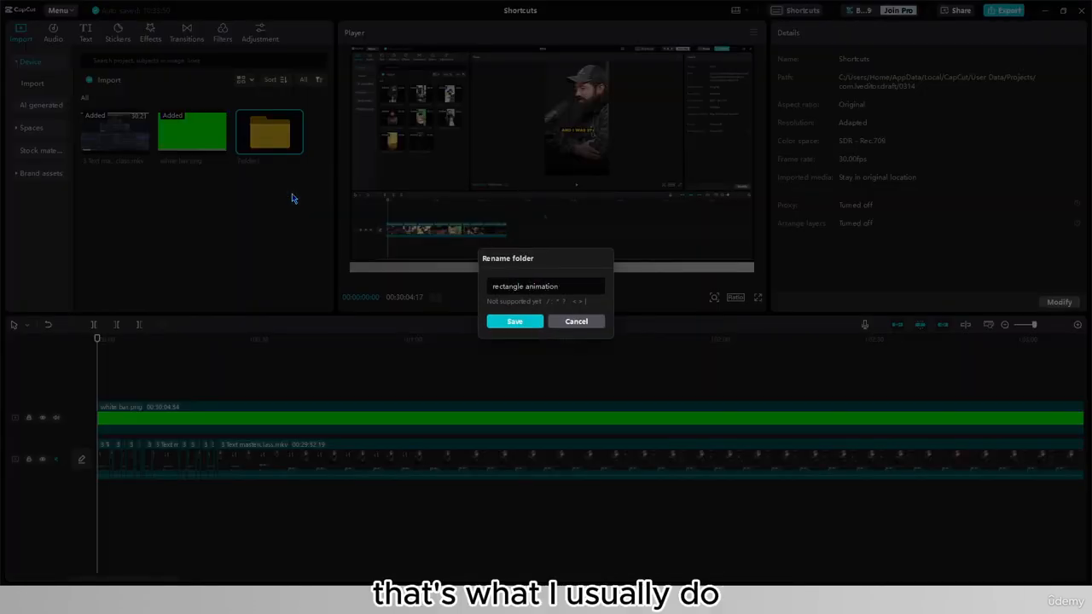
key(Return)
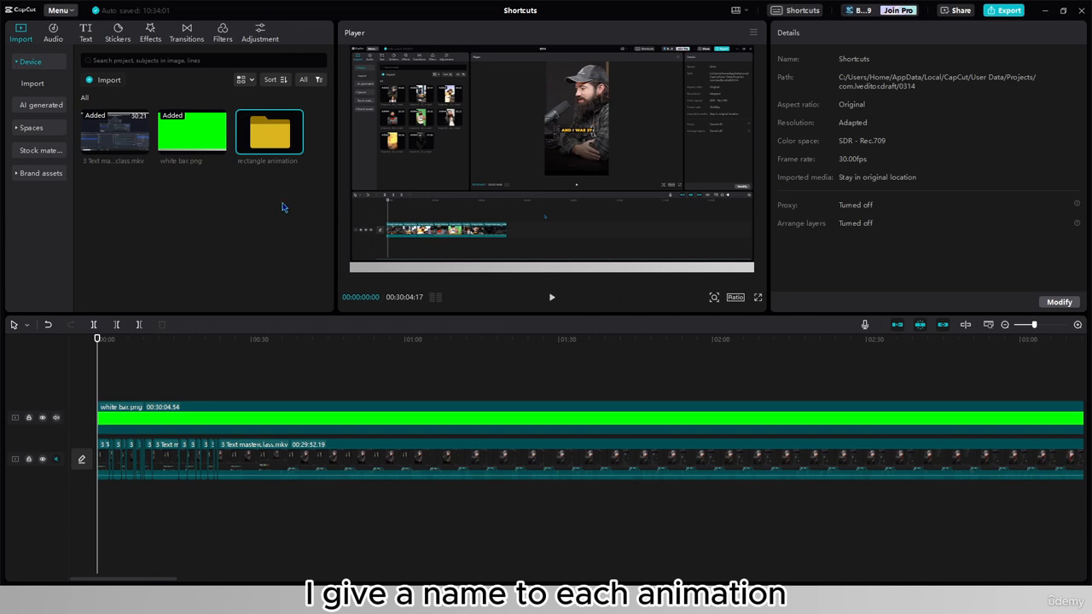
- Create a second folder in the media library and name it "A roll"
right_click(260, 213)
click(278, 222)
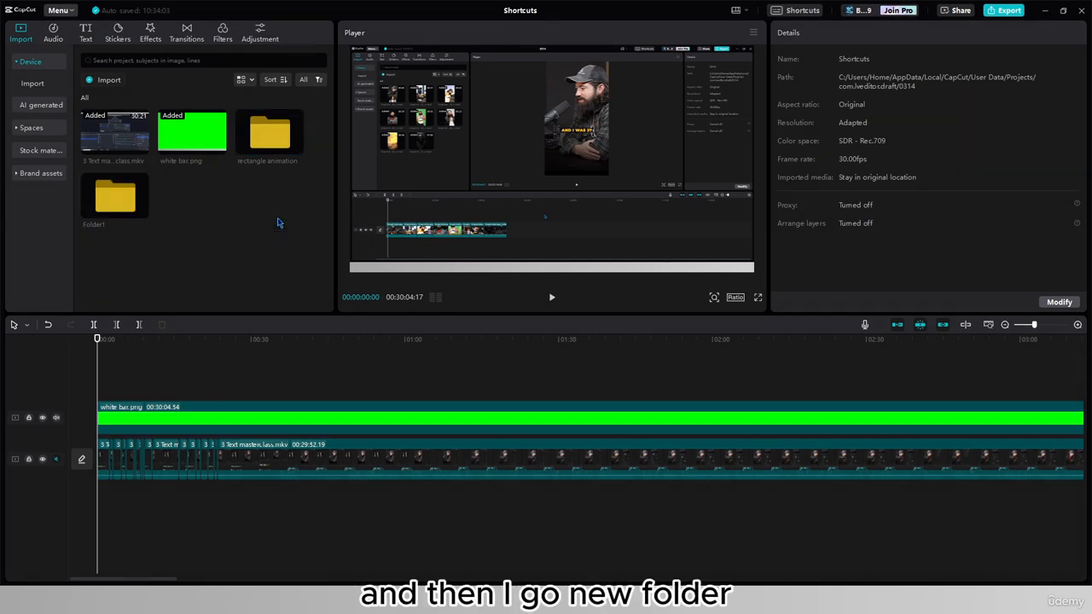
right_click(139, 208)
click(138, 255)
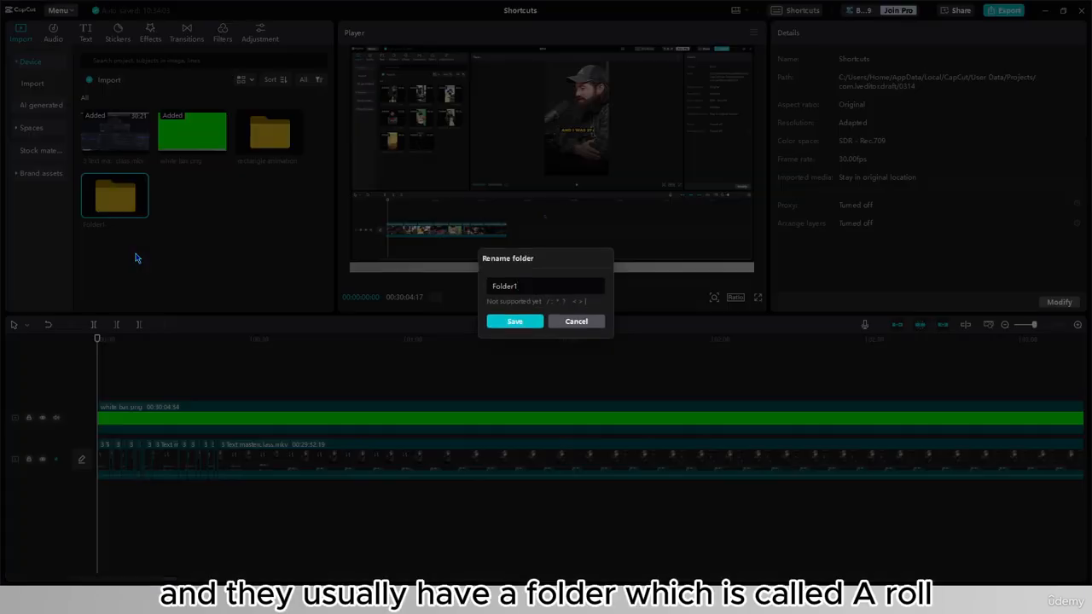
key(ctrl+a)
text(A r)
key(Return)
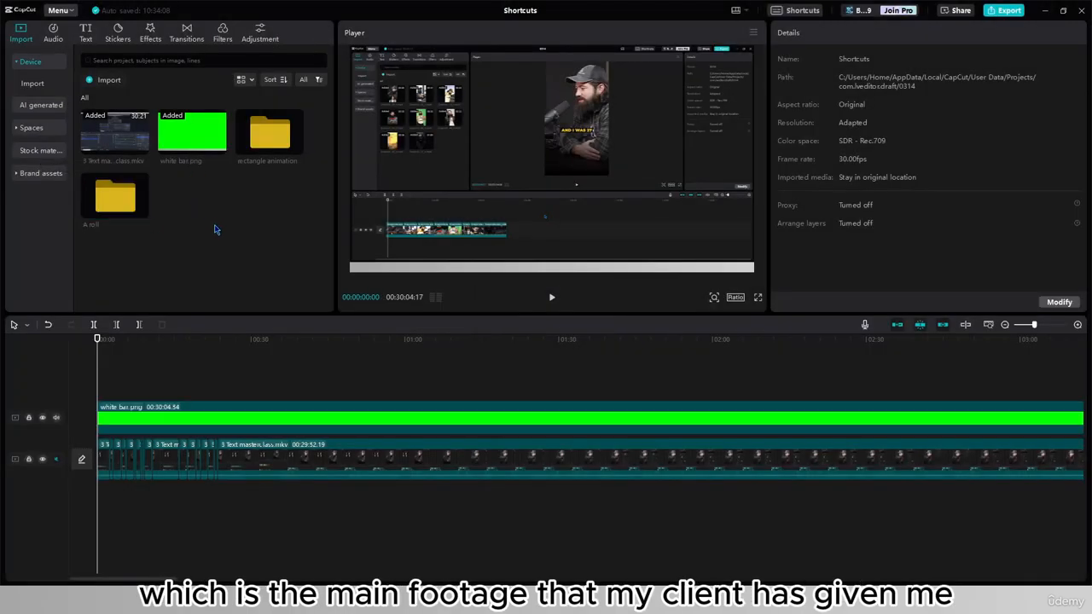
- Create another folder with its default name and import the SFX (sound effects) folder into the media library
right_click(211, 231)
click(235, 241)
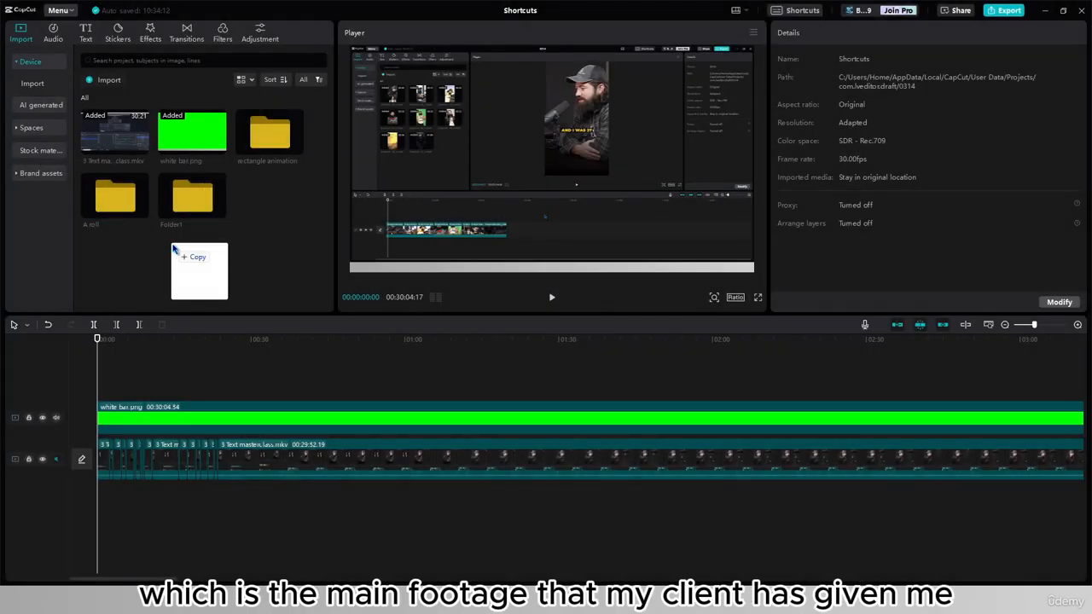
drag(173, 246, 225, 244)
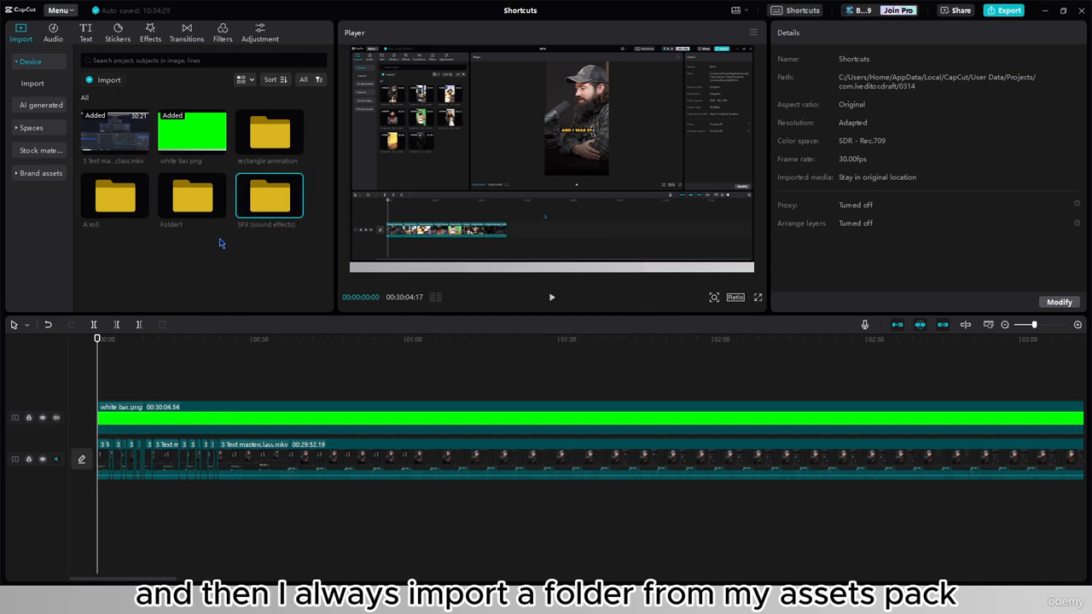
- Open the SFX (sound effects) folder and look through its audio files
double_click(247, 209)
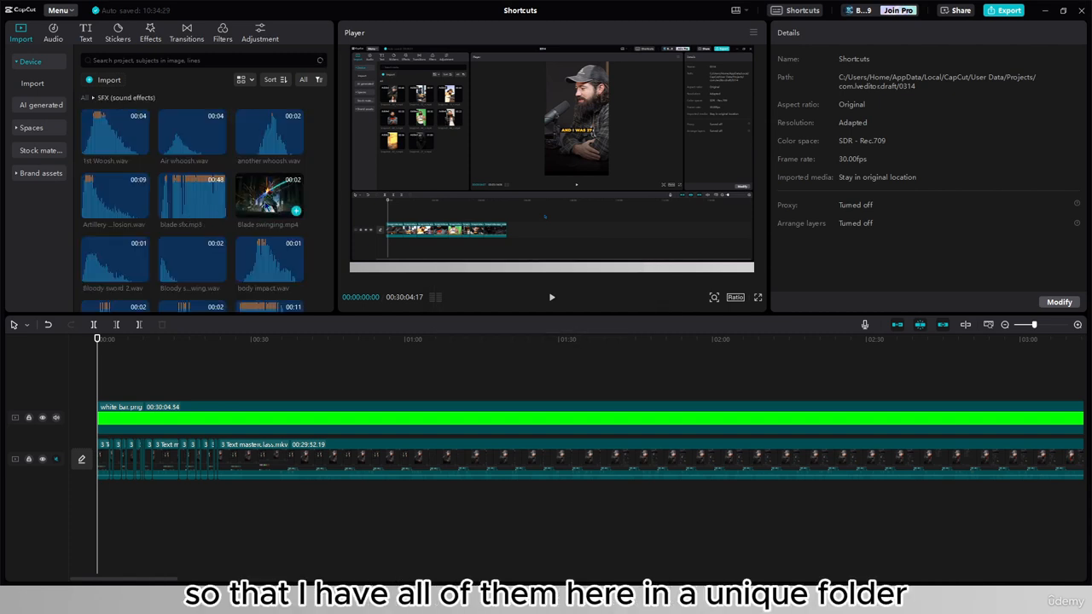
scroll(229, 286, down, 2)
scroll(229, 285, down, 3)
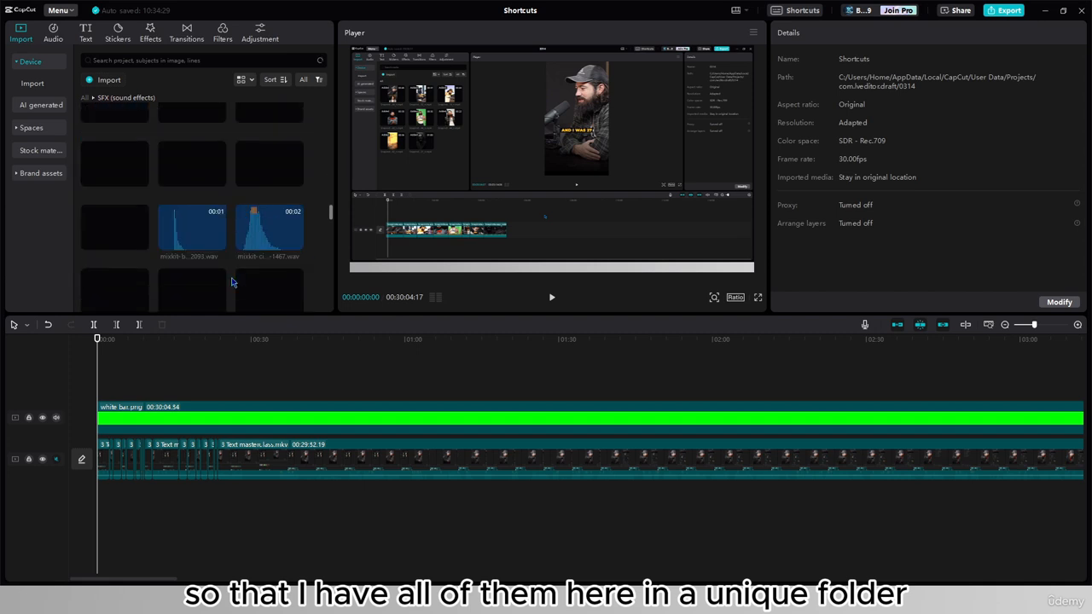
- Return to the full media list, import the colored screen folder, and browse its images
click(87, 98)
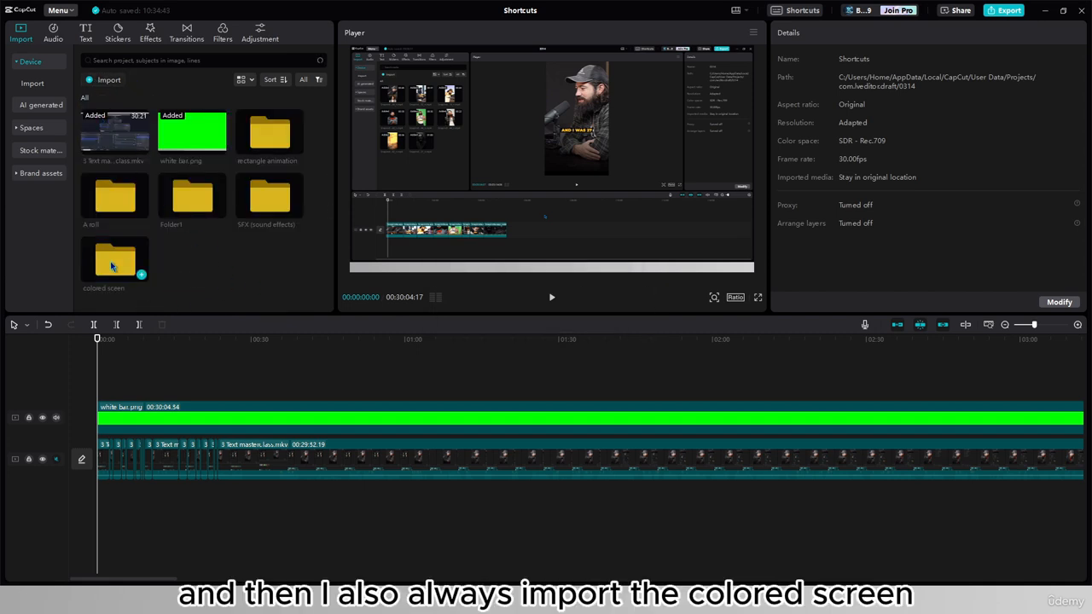
double_click(125, 263)
scroll(213, 273, down, 1)
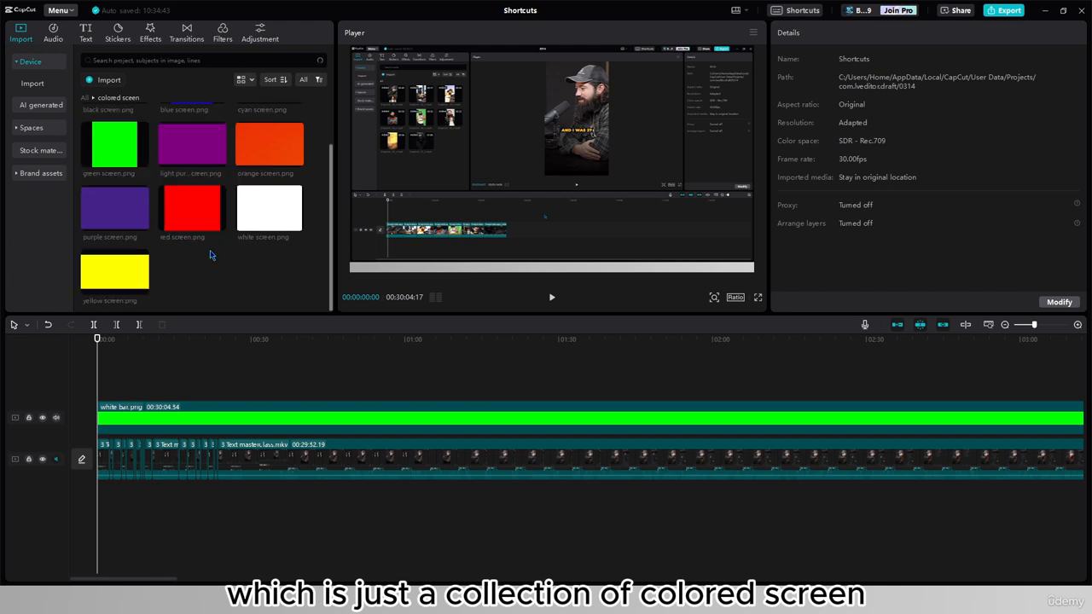
scroll(282, 282, up, 1)
scroll(281, 286, down, 1)
- Add white screen.png on a track above the white bar clip at about 00:01:14
drag(256, 205, 423, 415)
click(574, 413)
drag(392, 341, 480, 382)
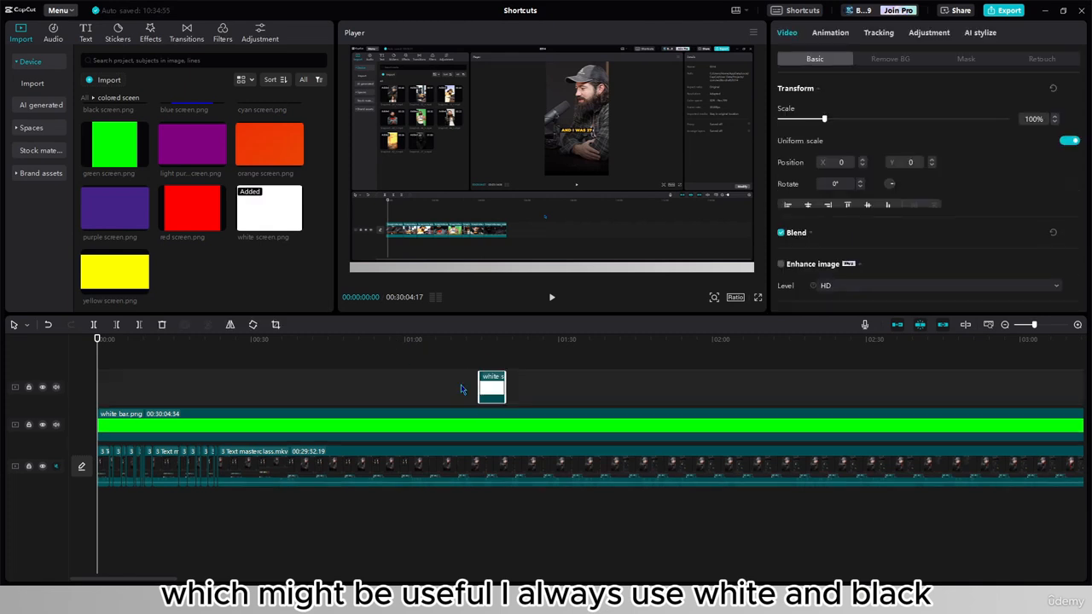
- Add black screen.png above the white bar clip at about 00:01:16 in place of the white screen clip, and select it
scroll(212, 231, up, 1)
drag(109, 145, 500, 420)
click(495, 352)
click(500, 416)
key(Delete)
click(501, 392)
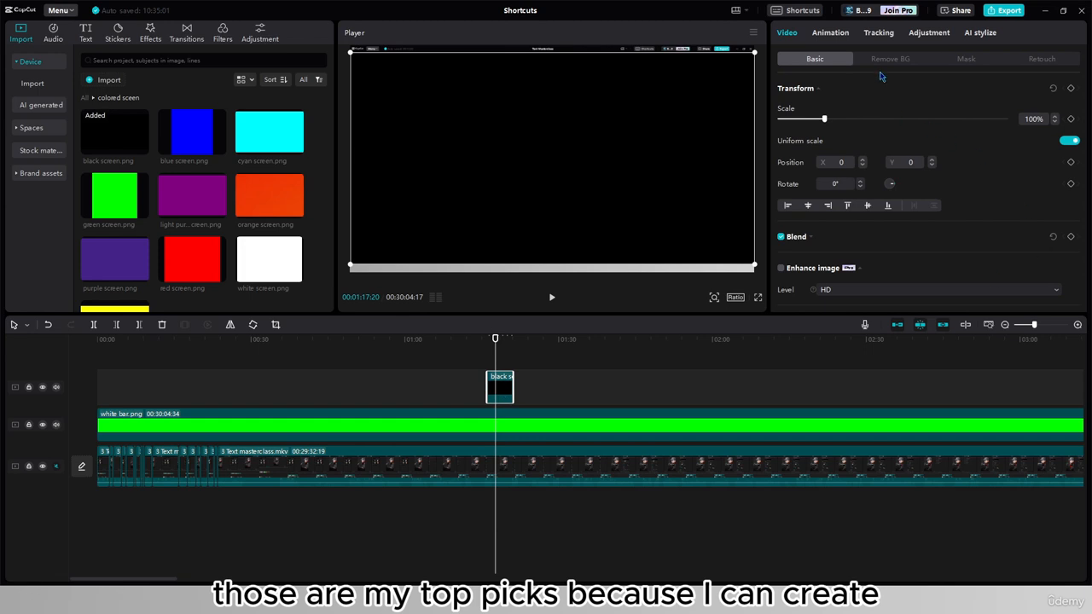
- Mask the black screen clip with a soft feathered horizontal edge and move the clip down to Y -537
click(966, 58)
click(839, 119)
drag(556, 181, 567, 117)
drag(554, 176, 556, 192)
click(819, 59)
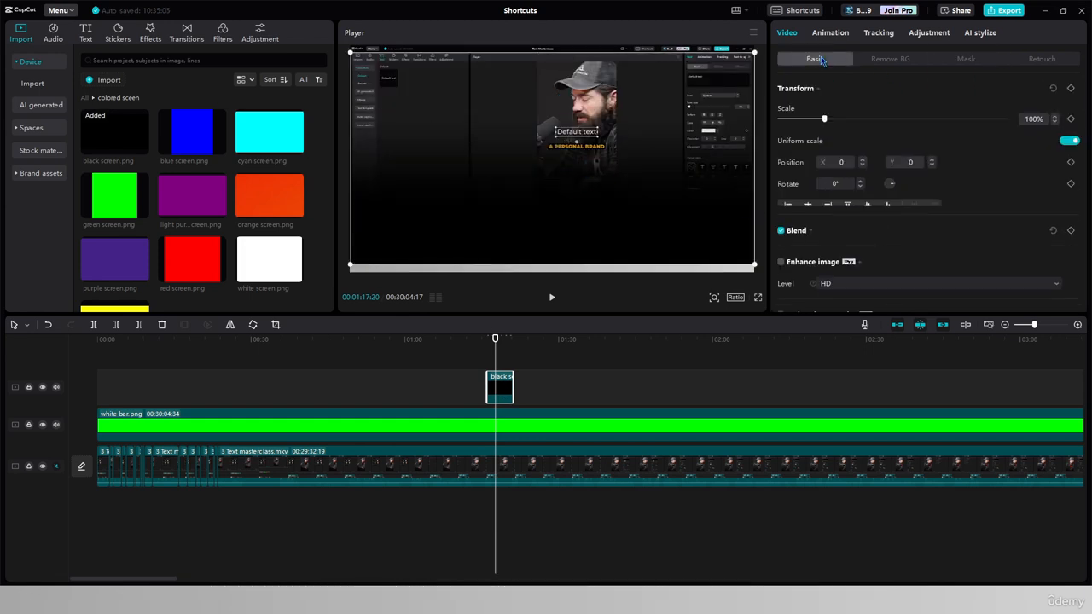
drag(710, 151, 721, 171)
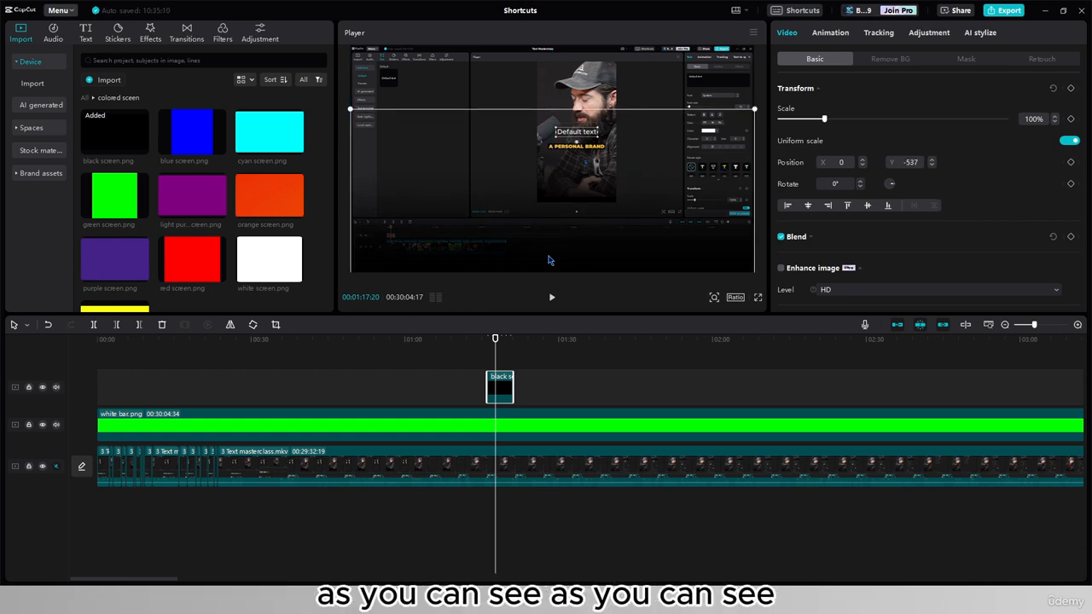
click(512, 267)
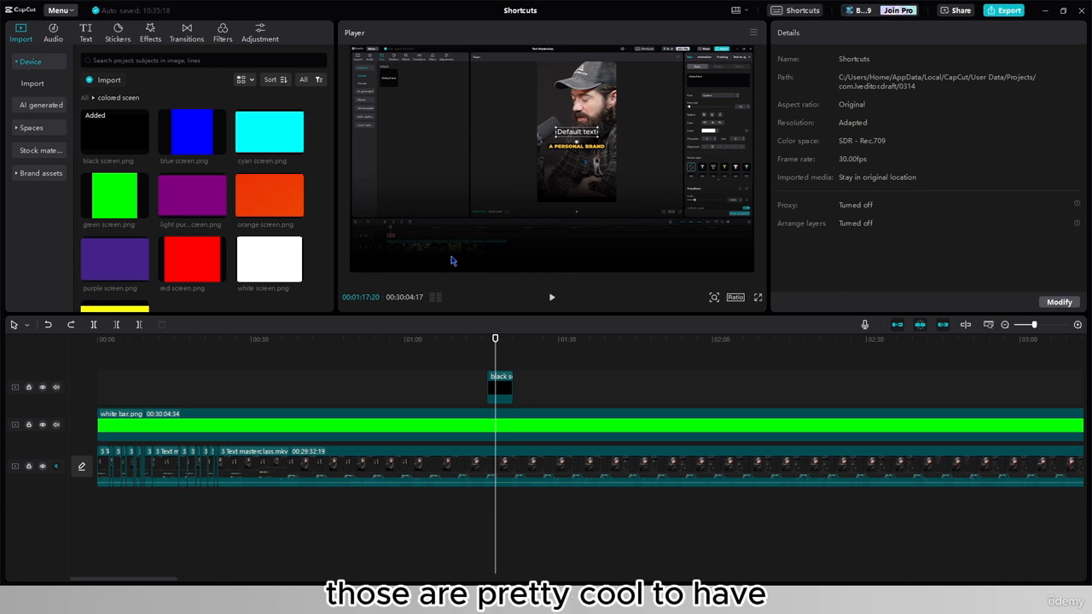
- Add white screen.png after the black screen clip at about 00:01:26, and delete both clips
mouse_move(535, 379)
mouse_down()
mouse_move(558, 372)
mouse_move(548, 372)
mouse_up()
click(543, 365)
drag(615, 398, 469, 370)
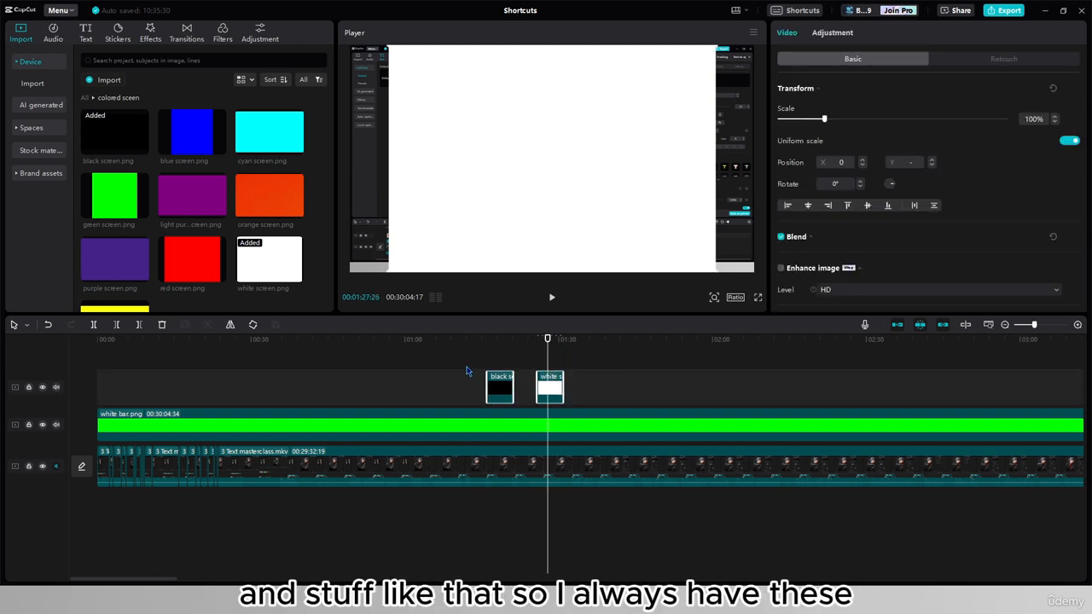
key(Delete)
- Import the overlays folder into the media library and add its grey gradient image above the white bar clip at the playhead
click(84, 97)
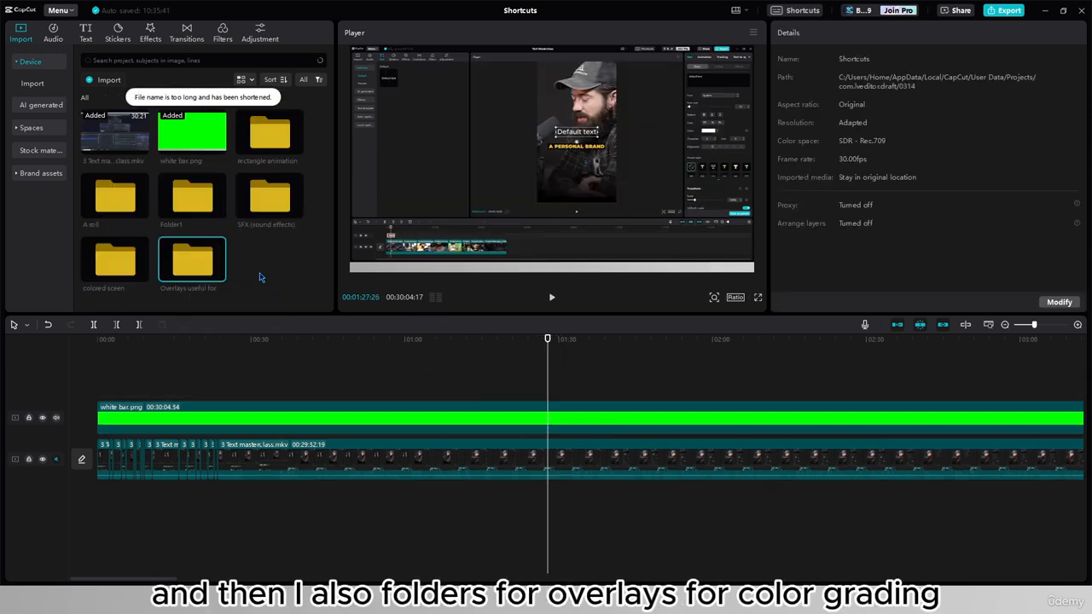
double_click(201, 273)
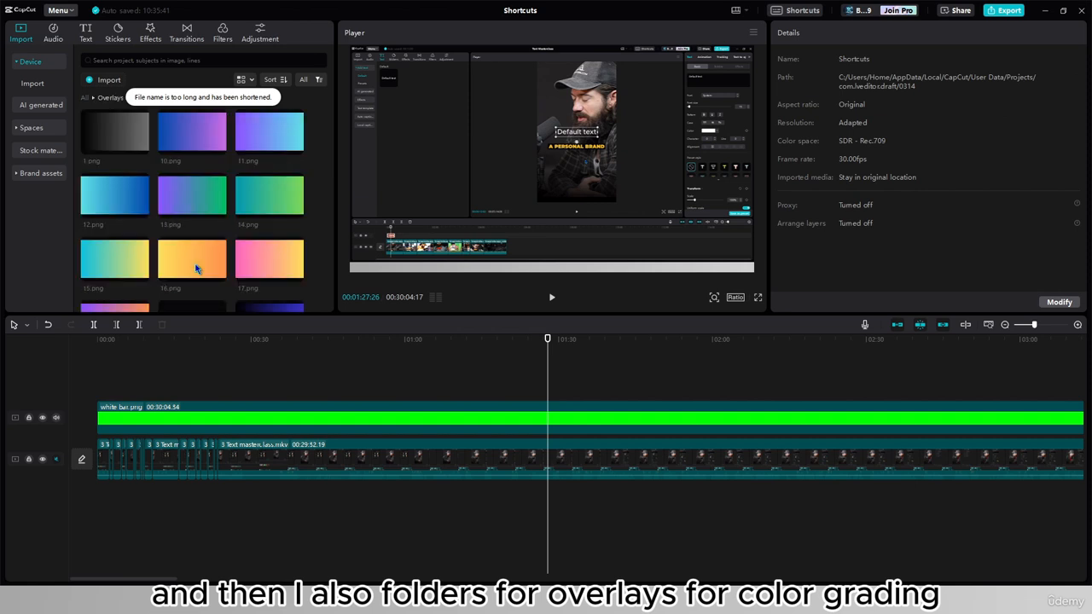
scroll(197, 266, down, 2)
drag(142, 288, 551, 384)
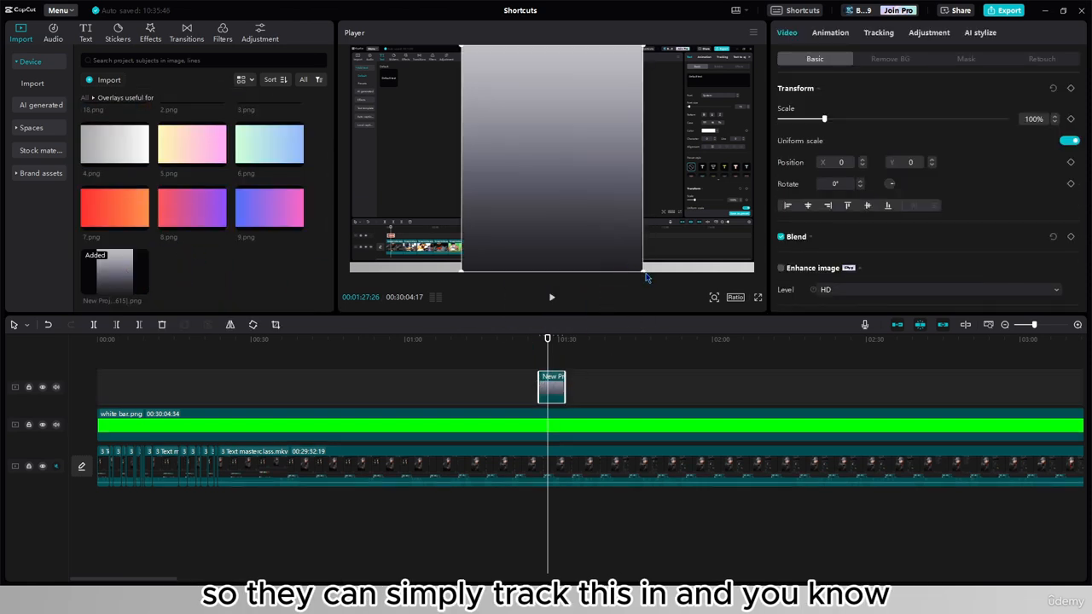
- Enlarge the grey gradient clip to 317% scale so it covers the frame and set its blend mode to Overlay
drag(644, 268, 841, 349)
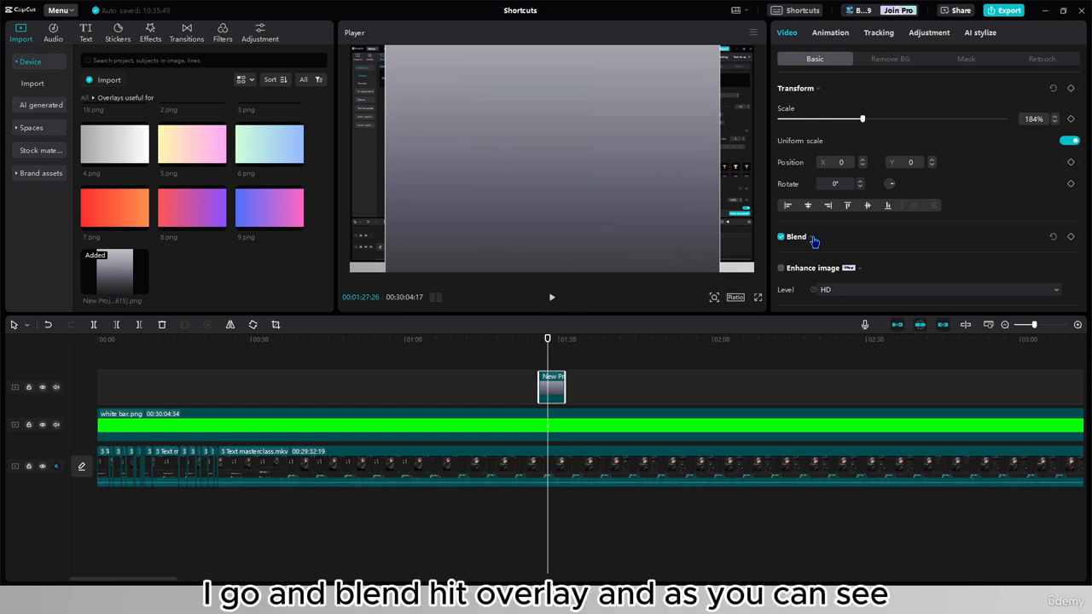
click(812, 236)
click(836, 259)
click(831, 347)
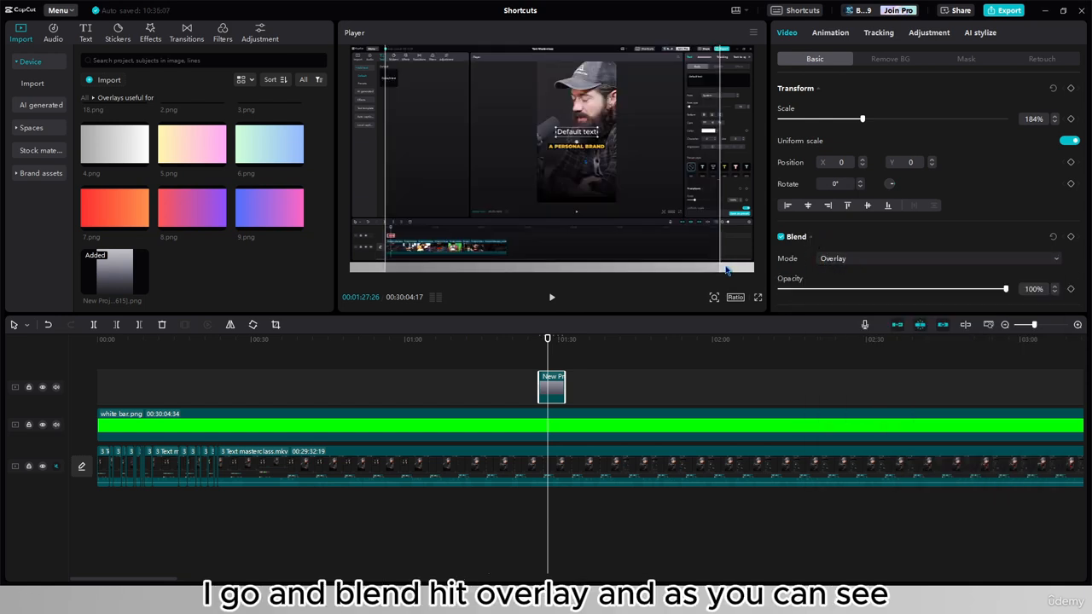
drag(863, 118, 923, 119)
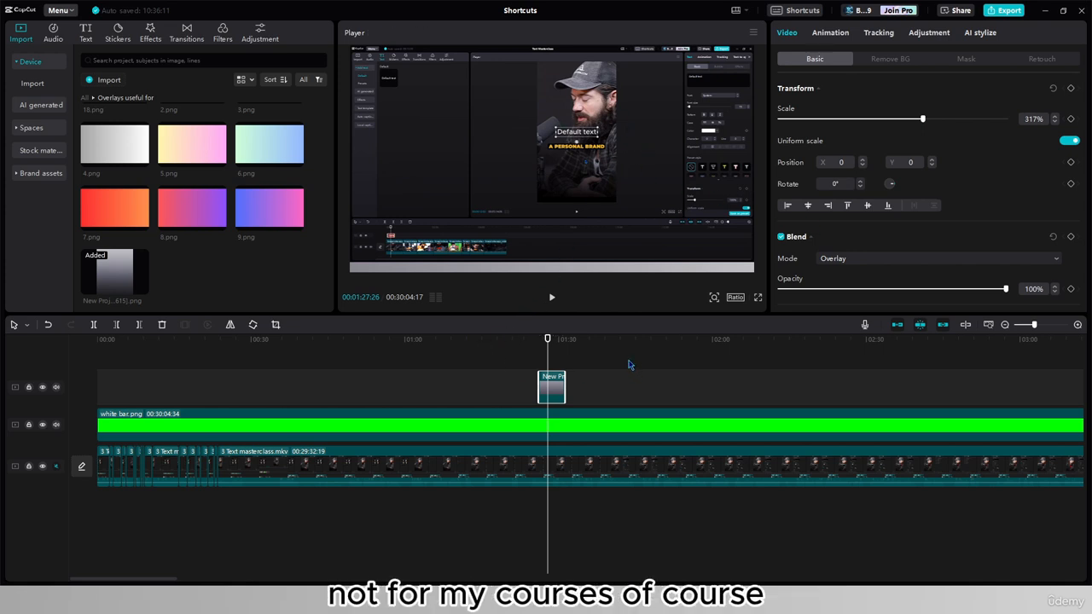
drag(599, 367, 638, 373)
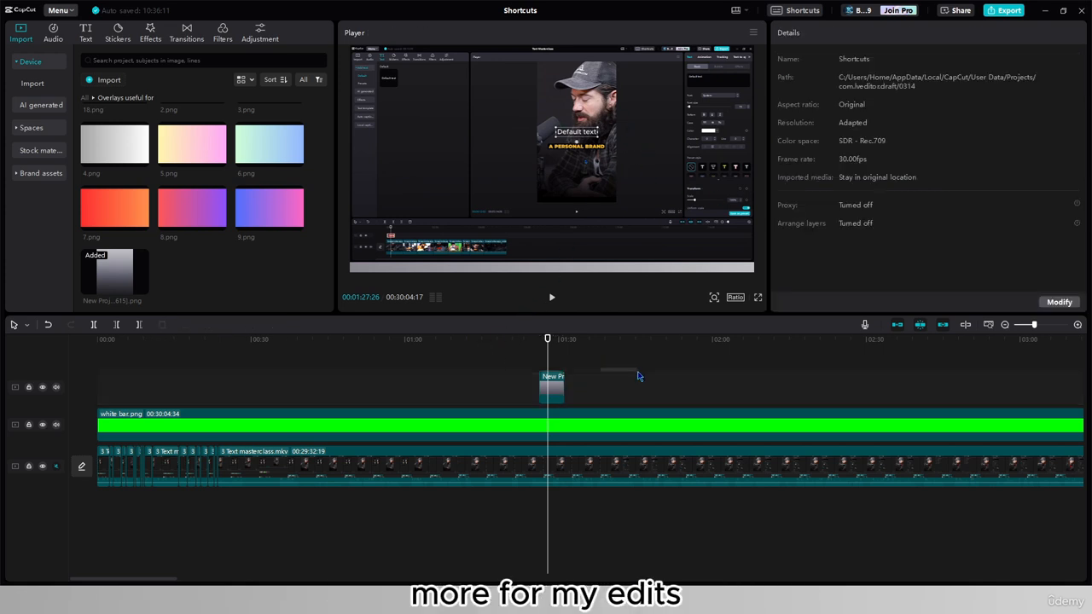
click(552, 386)
- Return to the main level of the media library and delete Folder1
scroll(228, 278, up, 5)
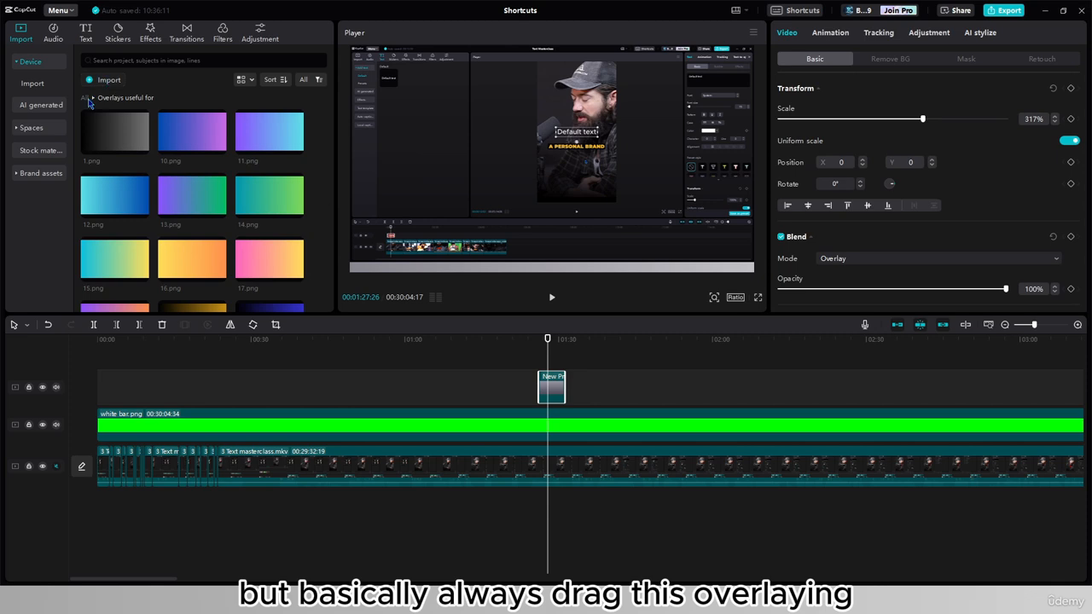
click(86, 99)
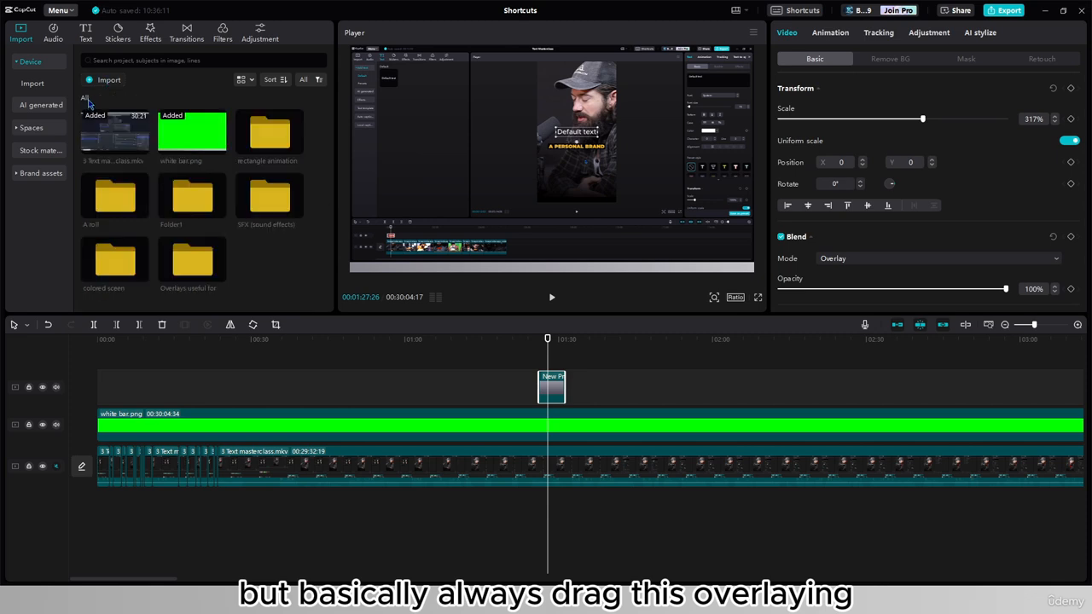
right_click(191, 211)
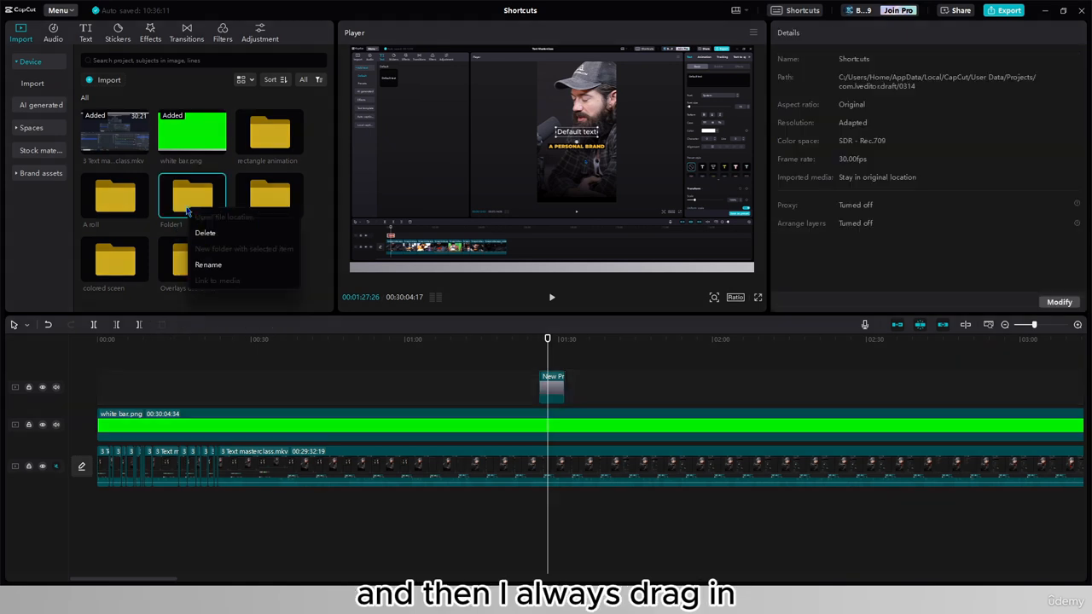
click(204, 233)
- Add the Client Music folder to the media library and look through its tracks
right_click(263, 259)
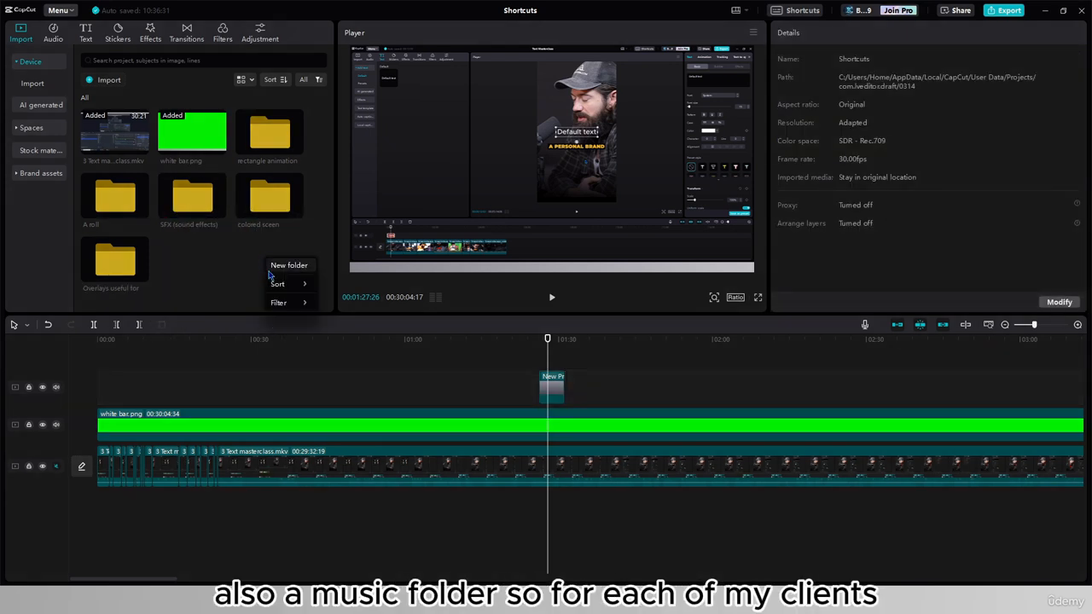
click(284, 265)
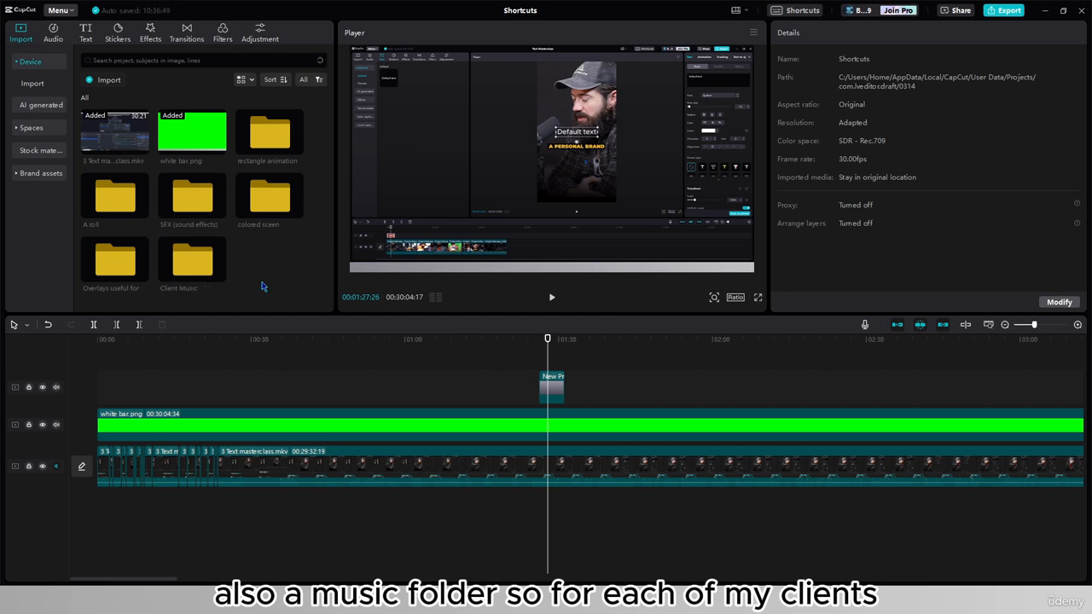
double_click(189, 264)
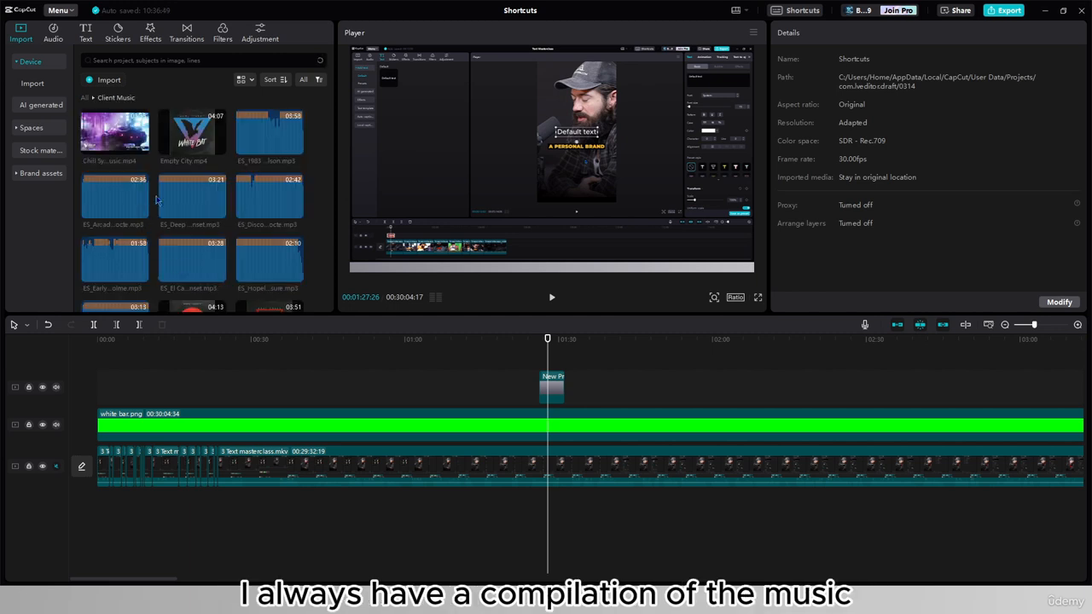
scroll(159, 152, down, 1)
scroll(153, 158, up, 2)
scroll(145, 167, down, 2)
scroll(136, 170, up, 2)
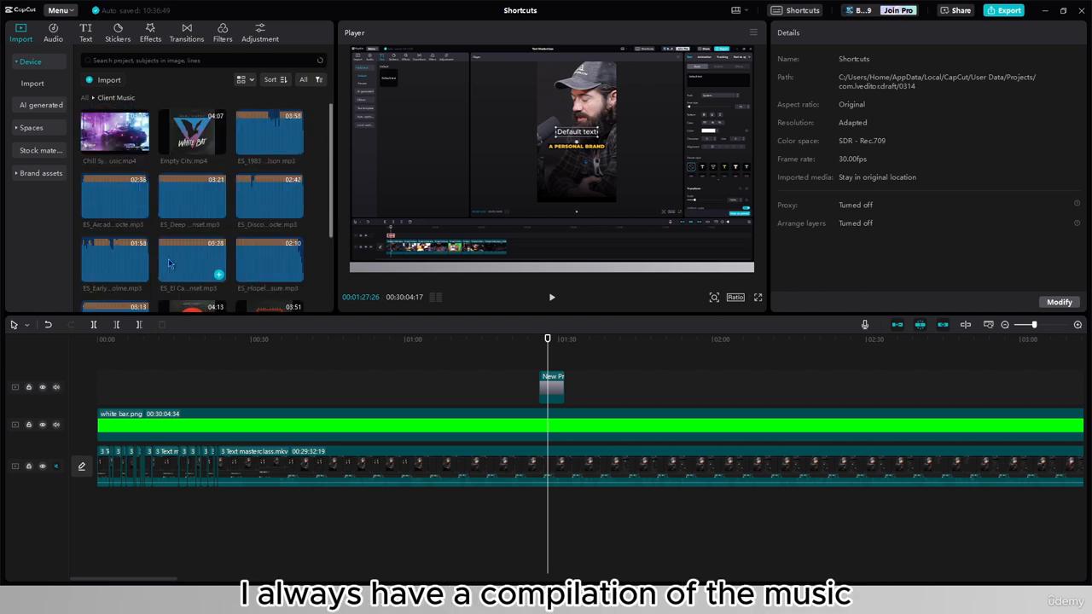
scroll(188, 213, down, 2)
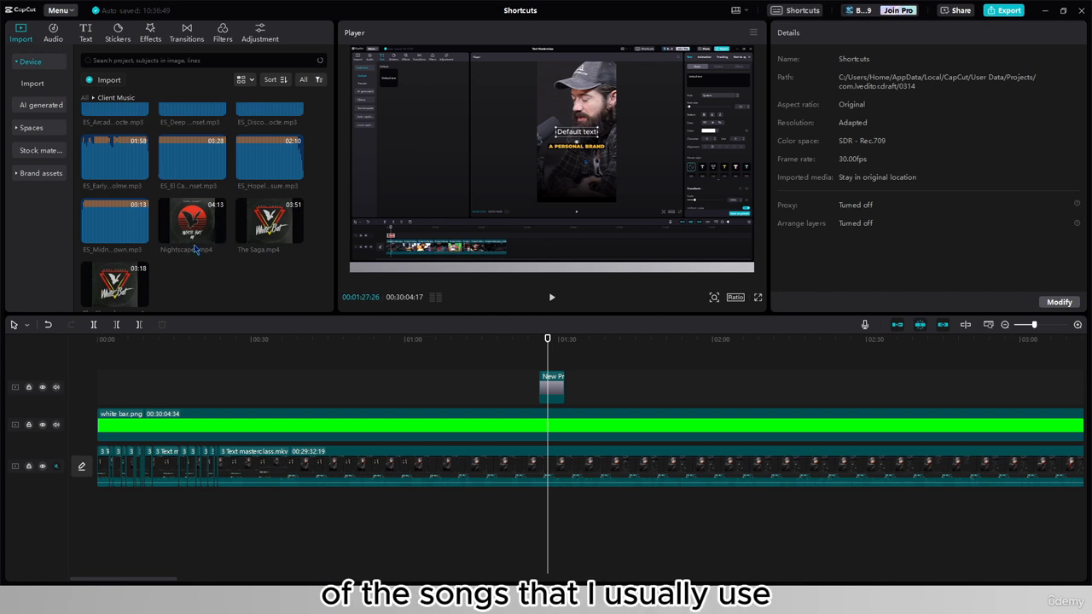
scroll(241, 286, up, 2)
- Add the ES_El Camino a Madrid - Forever Sunset.mp3 track from Client Music below the video at the timeline's start
click(84, 97)
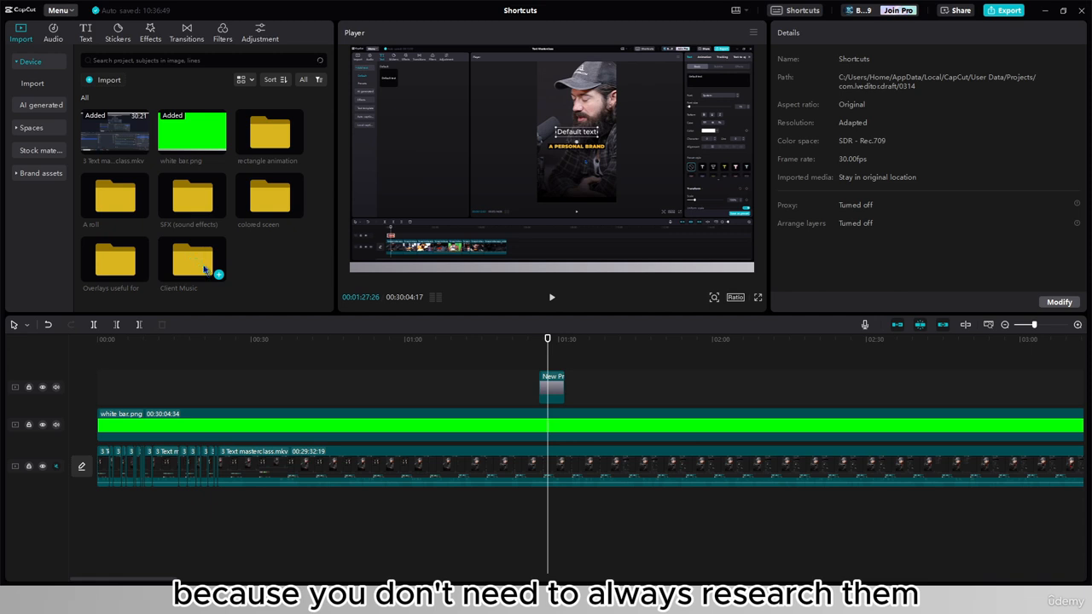
double_click(205, 271)
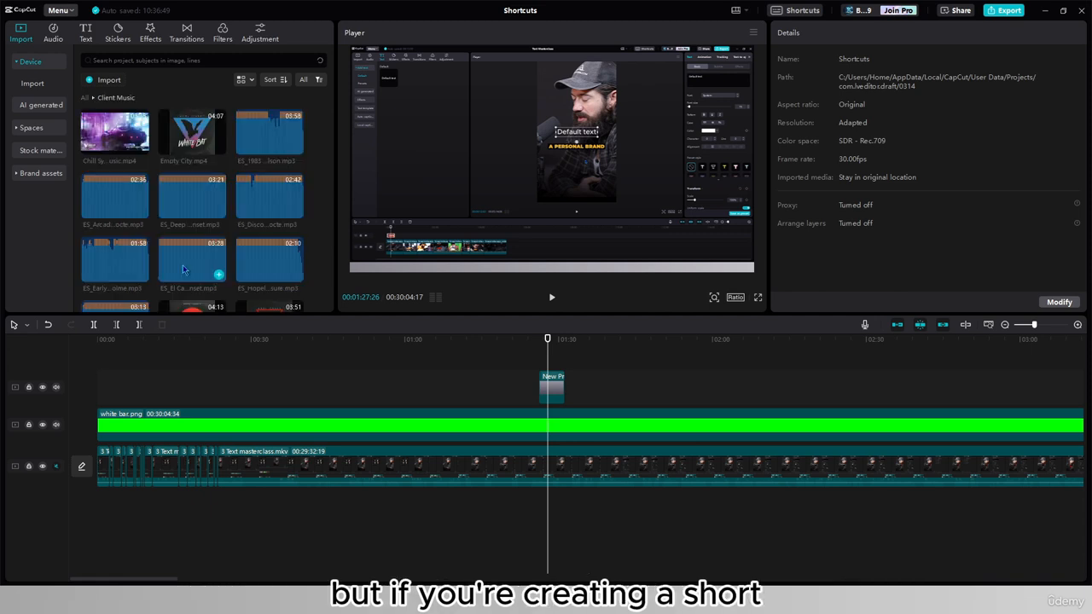
drag(186, 267, 75, 420)
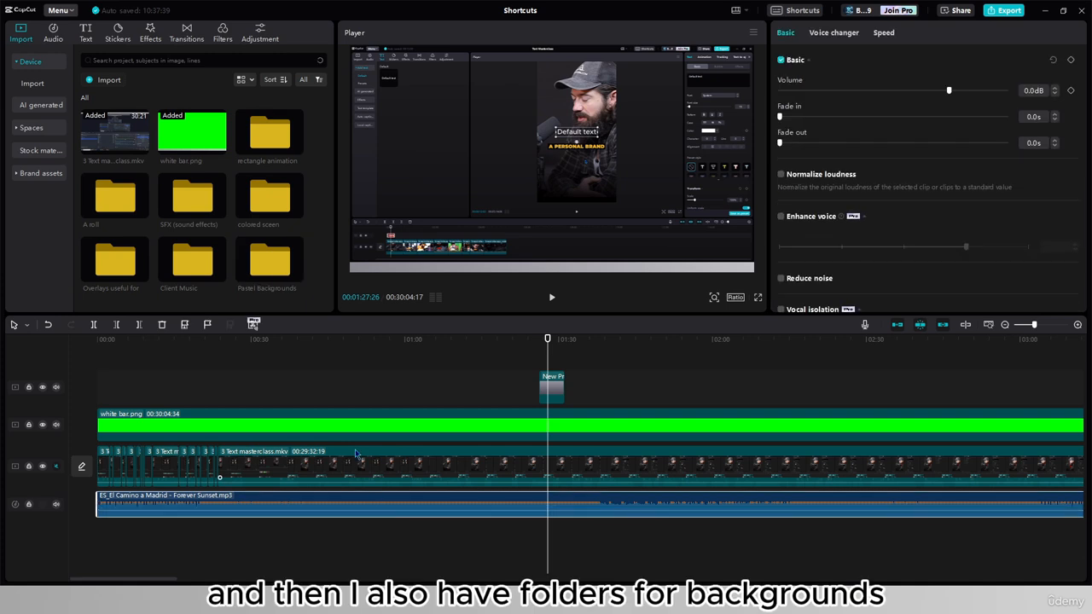
- Stack 8.png, 1.png and 3.png from Pastel Backgrounds above the gradient clip at the playhead, and delete all four image clips
double_click(269, 271)
scroll(238, 287, down, 3)
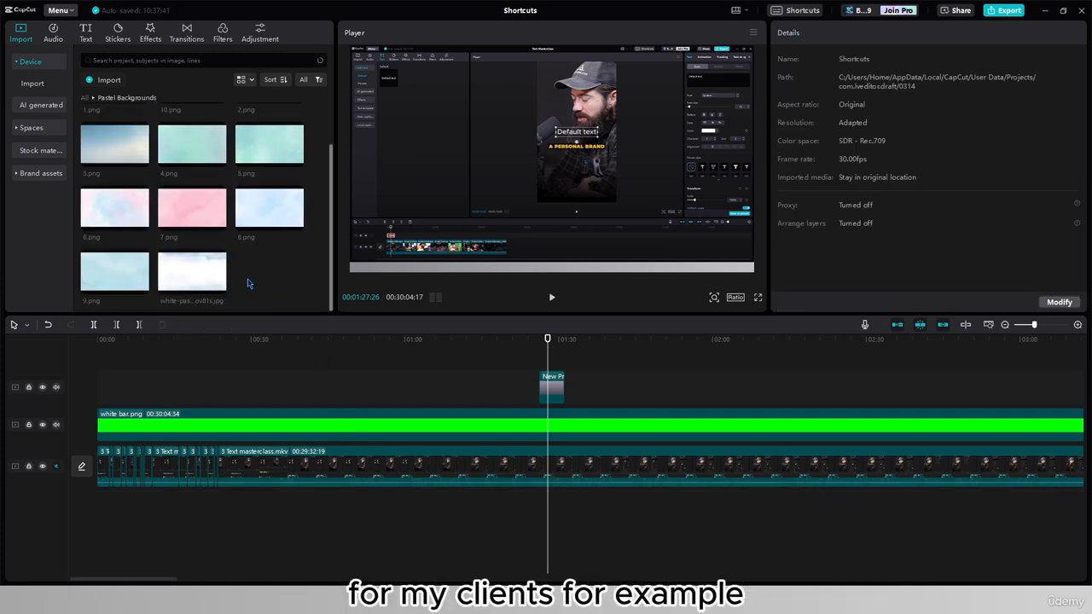
scroll(248, 283, up, 3)
drag(271, 271, 539, 361)
drag(114, 133, 539, 362)
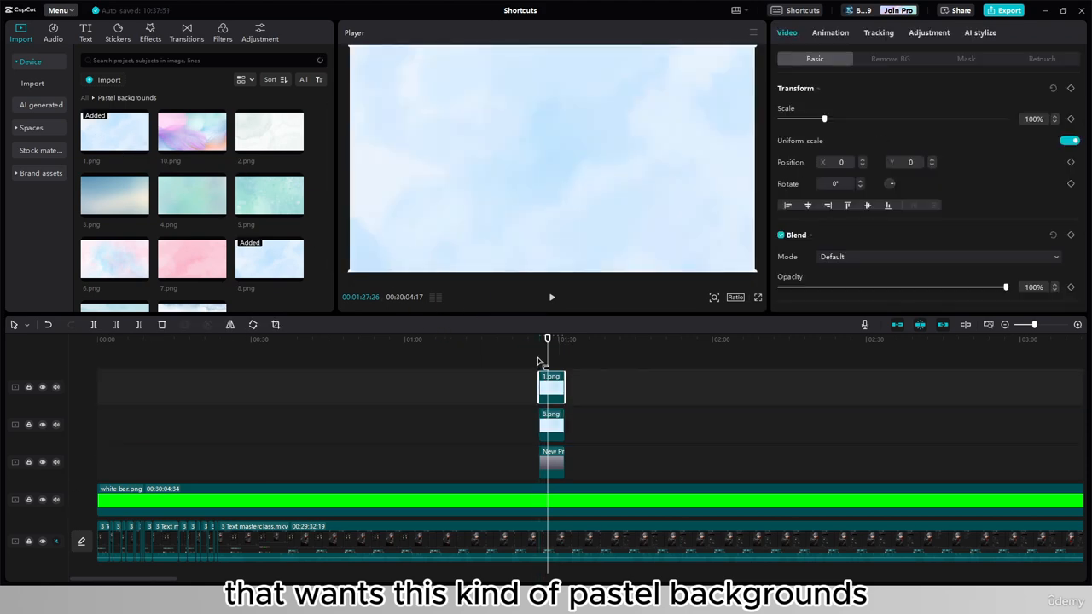
drag(142, 210, 539, 362)
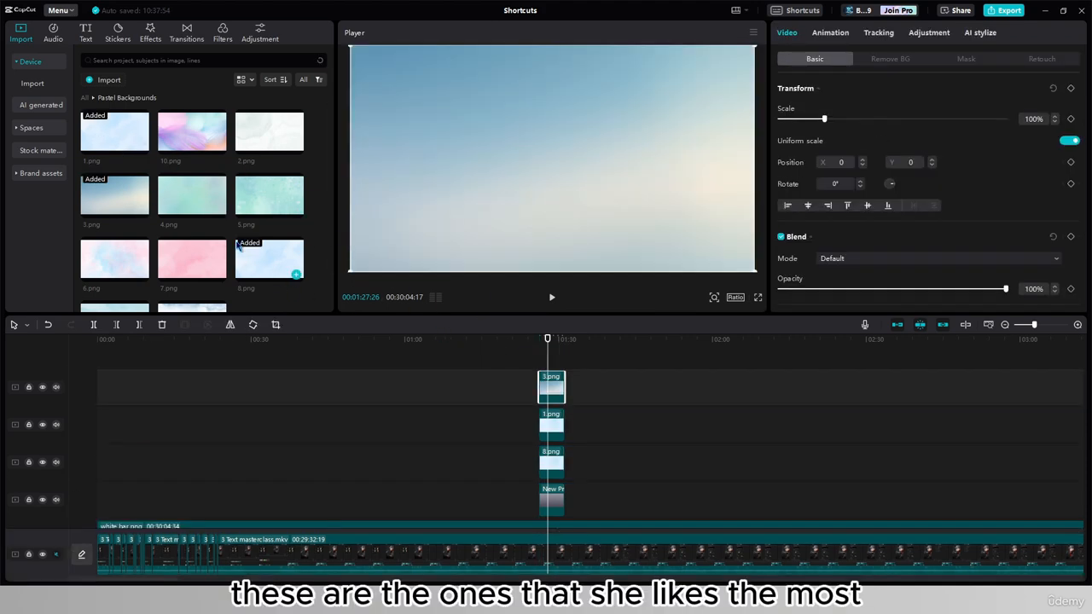
scroll(239, 249, down, 1)
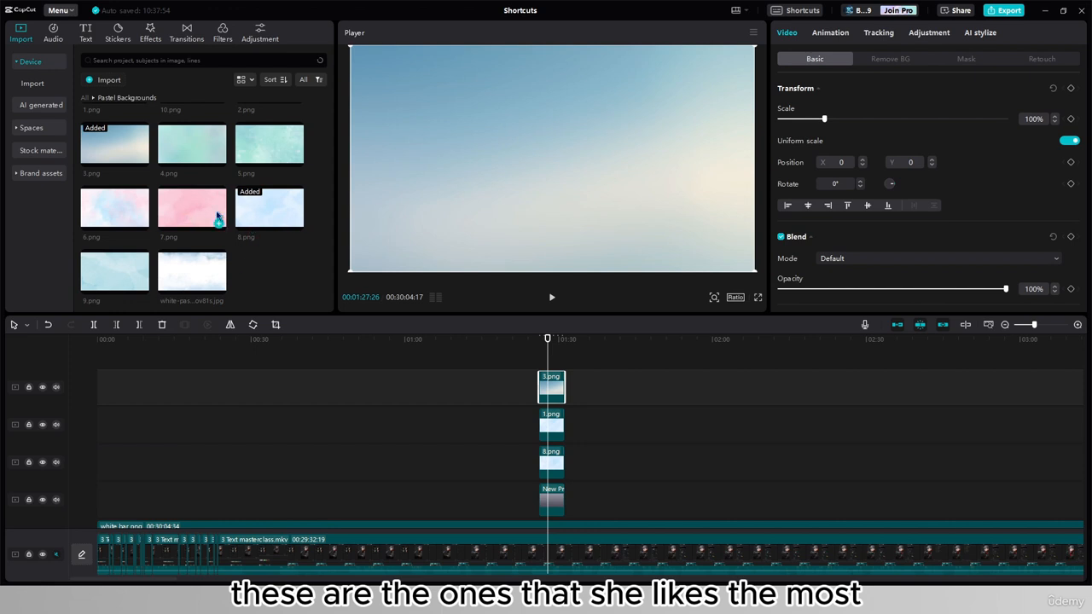
scroll(163, 229, up, 1)
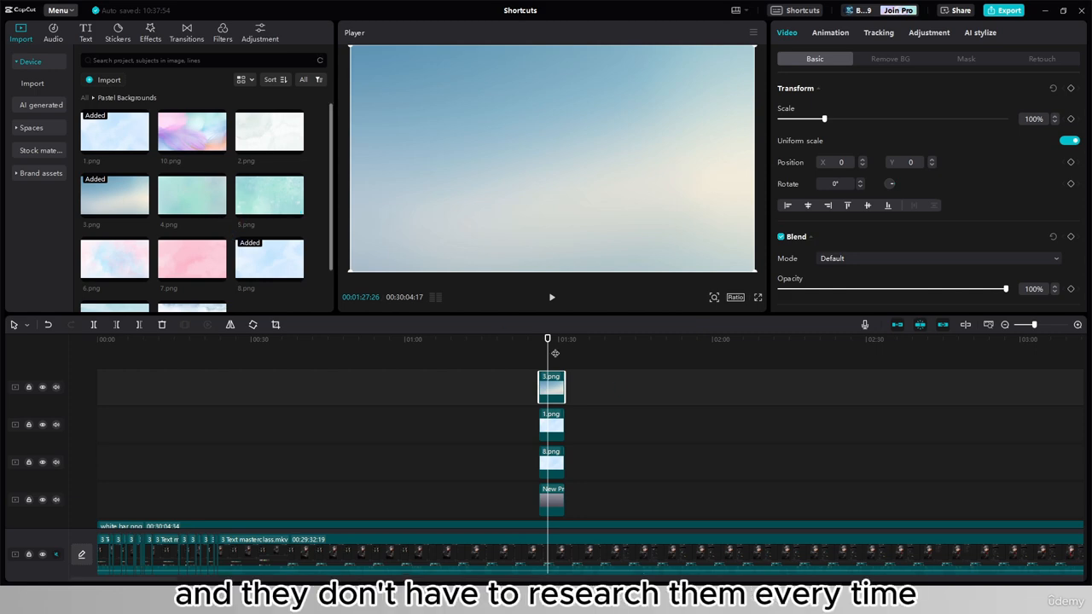
drag(616, 382, 518, 456)
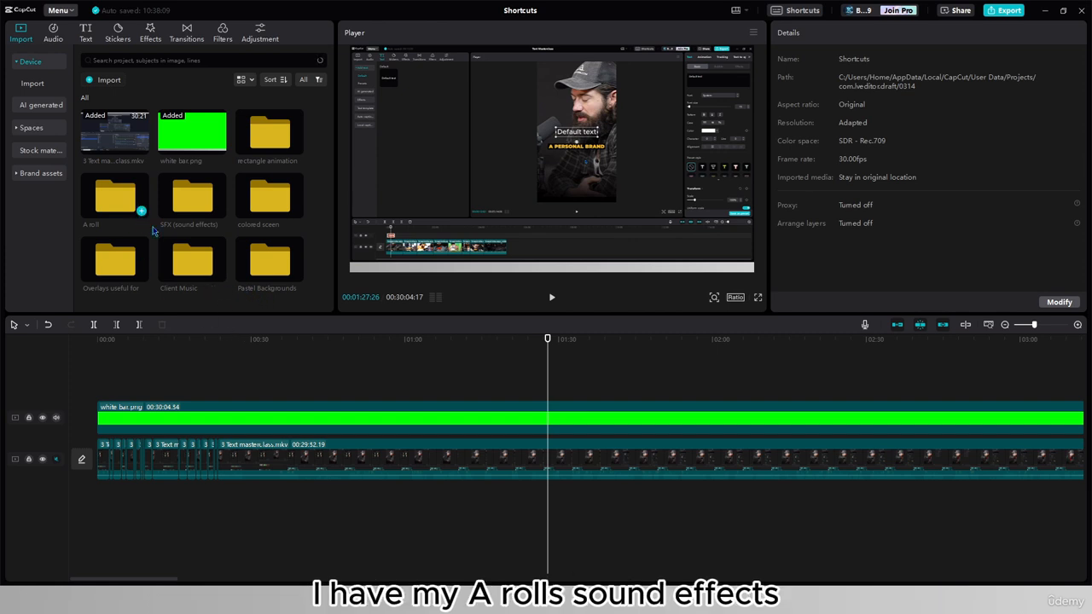
- Review the media library's folders for sound effects, client music, overlays, colored screens and pastel backgrounds
click(197, 205)
click(183, 273)
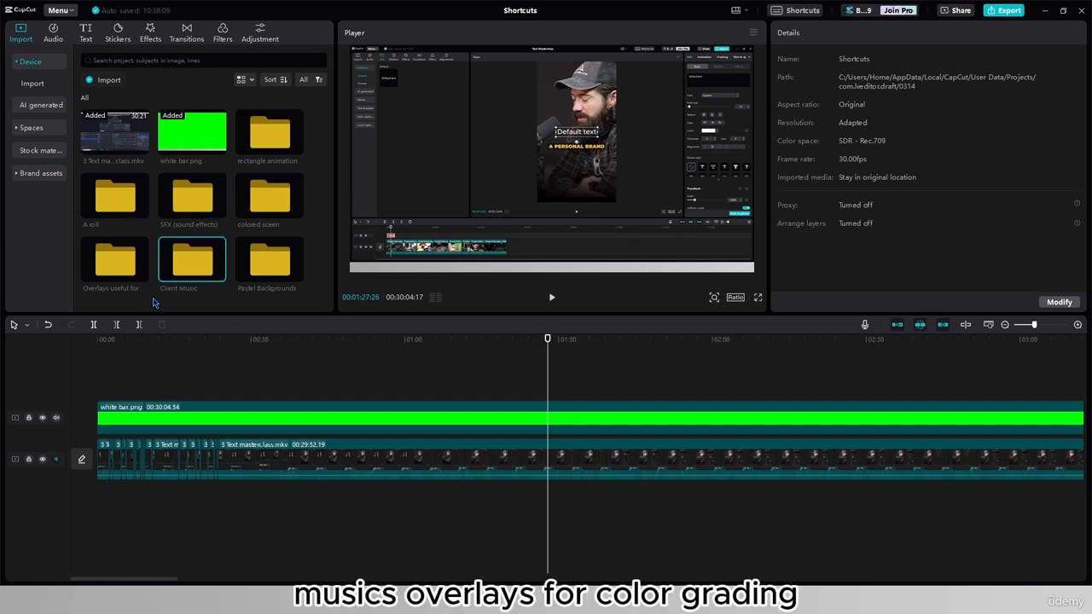
click(139, 273)
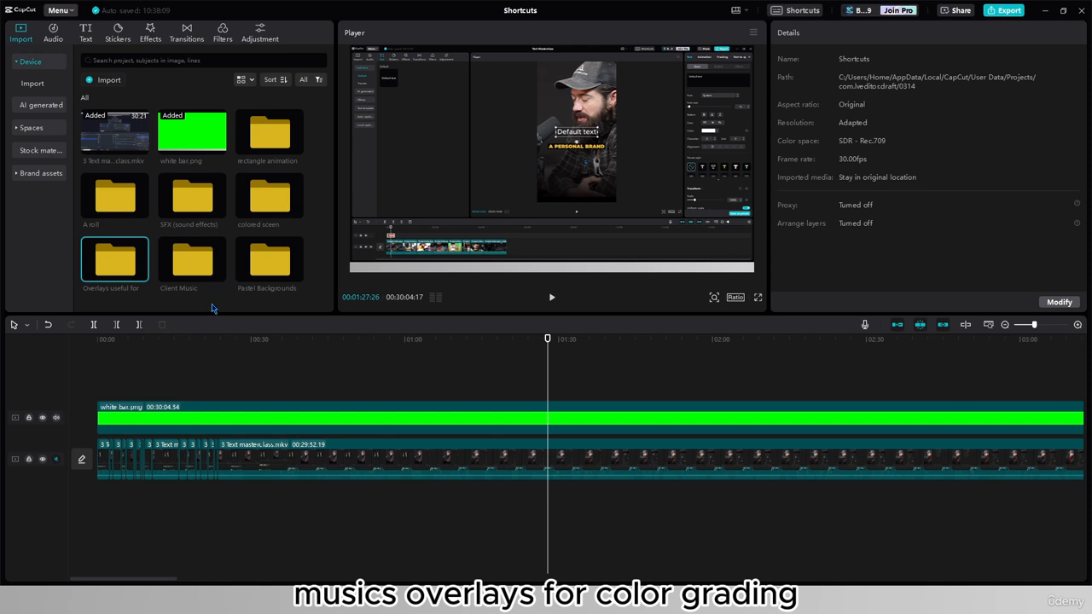
click(250, 198)
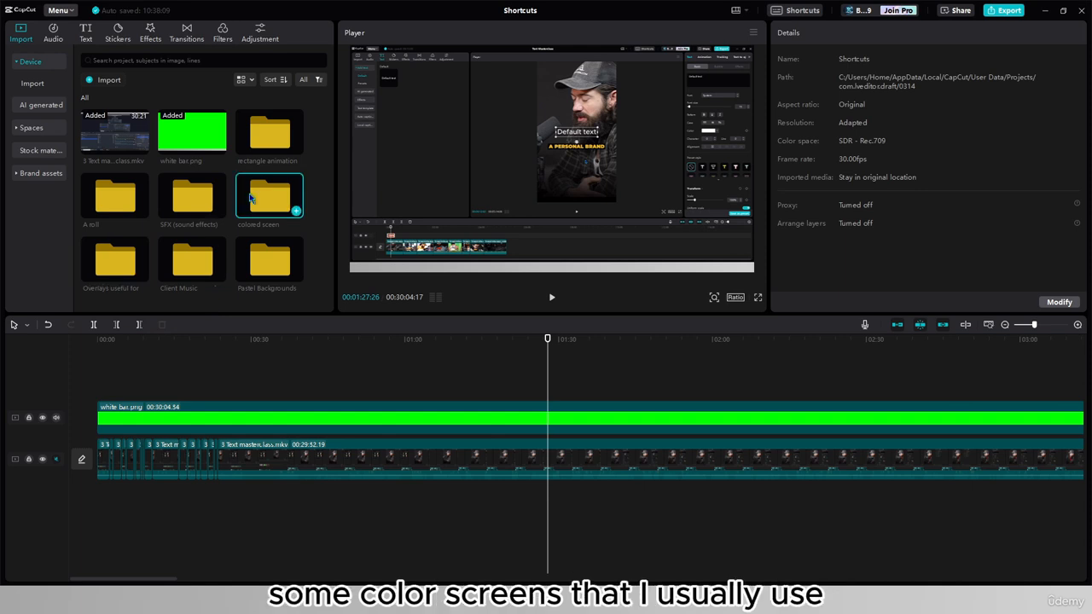
click(245, 261)
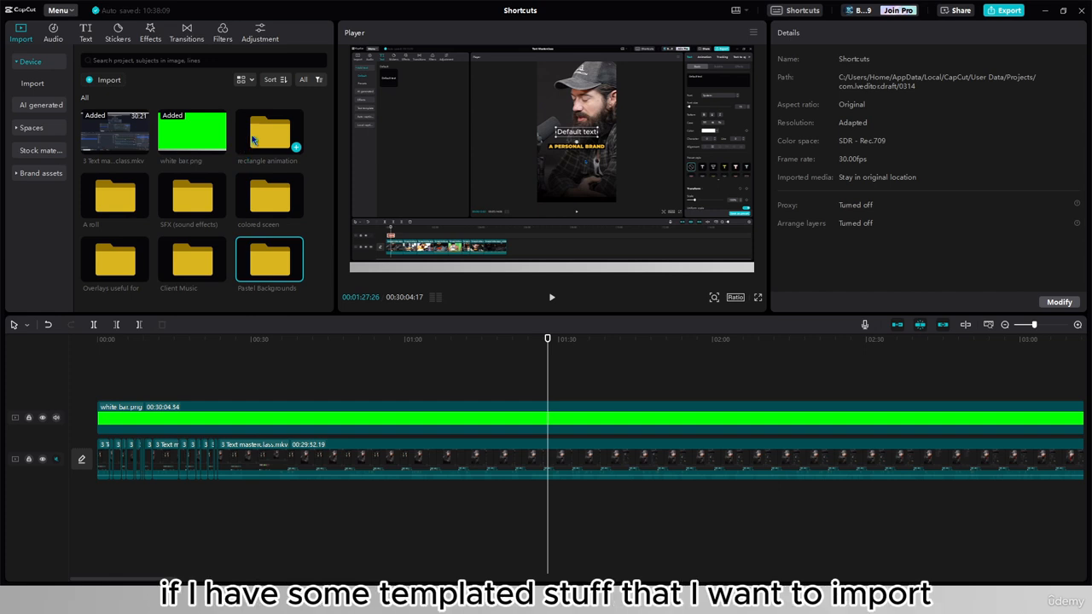
click(283, 294)
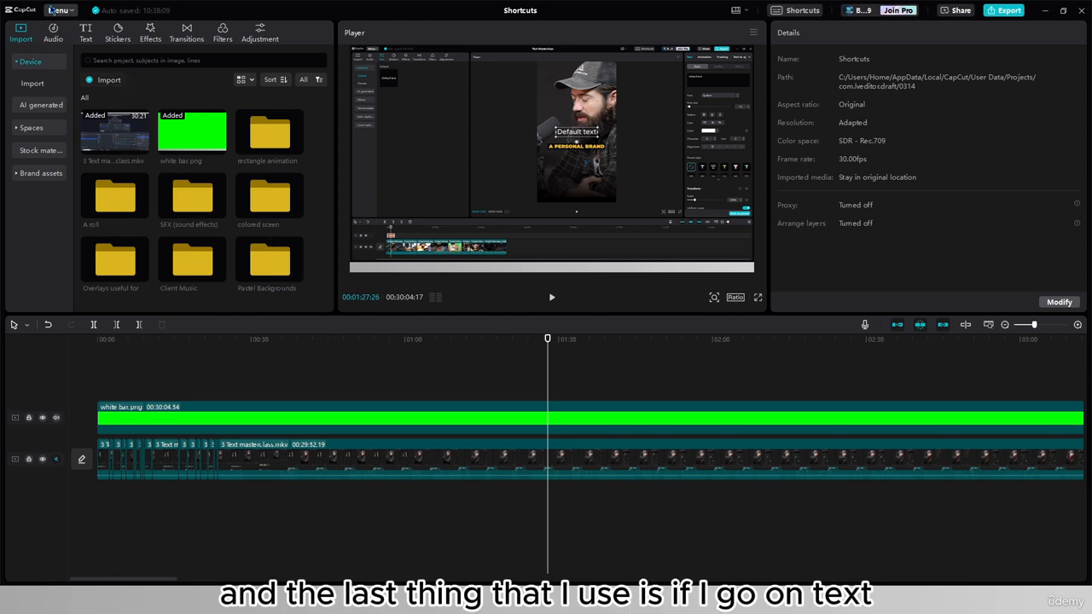
- Add the Text for reel preset from the main space's text presets at the playhead and move the text lower in the frame
click(85, 36)
click(32, 103)
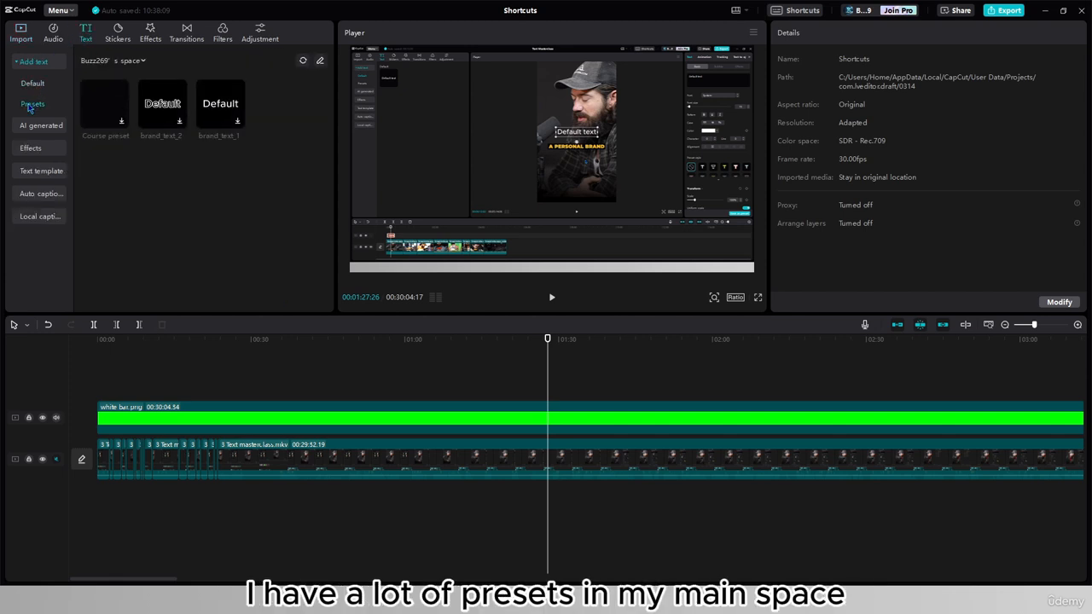
click(119, 60)
click(122, 80)
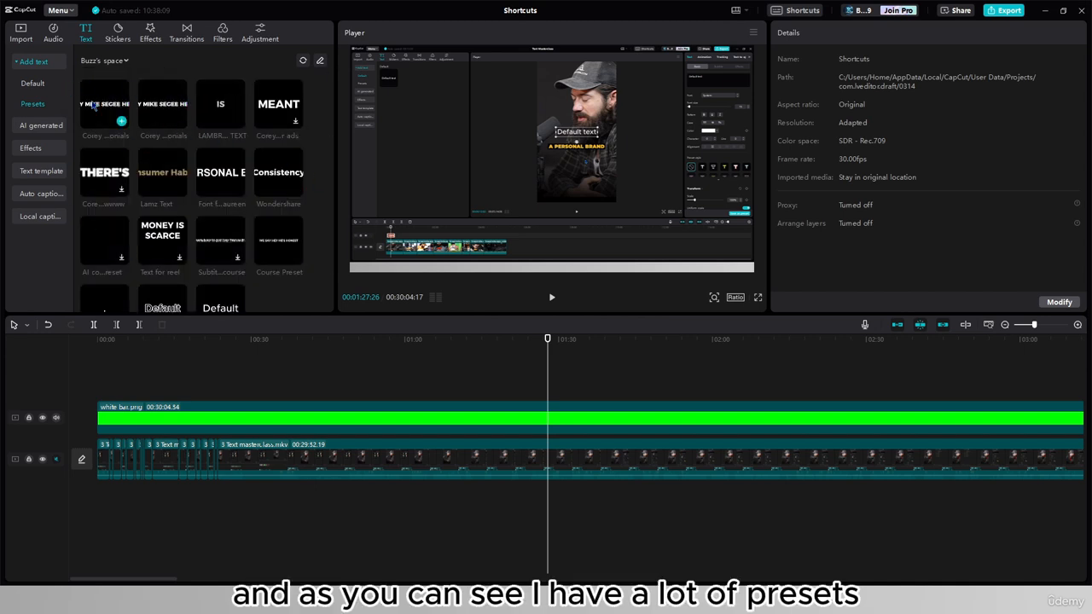
scroll(191, 198, down, 1)
drag(163, 210, 548, 391)
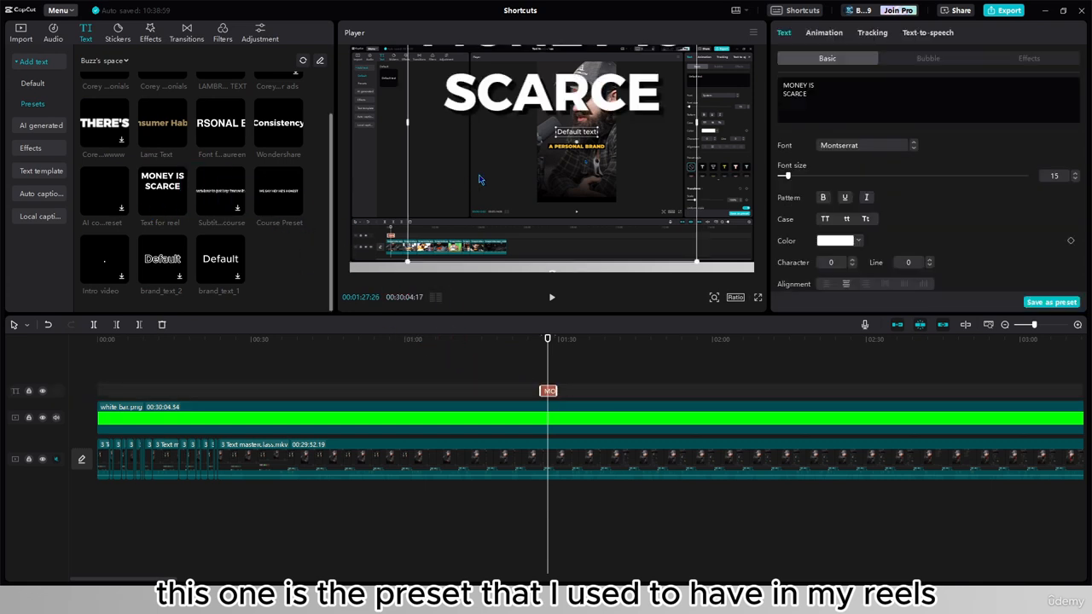
drag(480, 178, 473, 272)
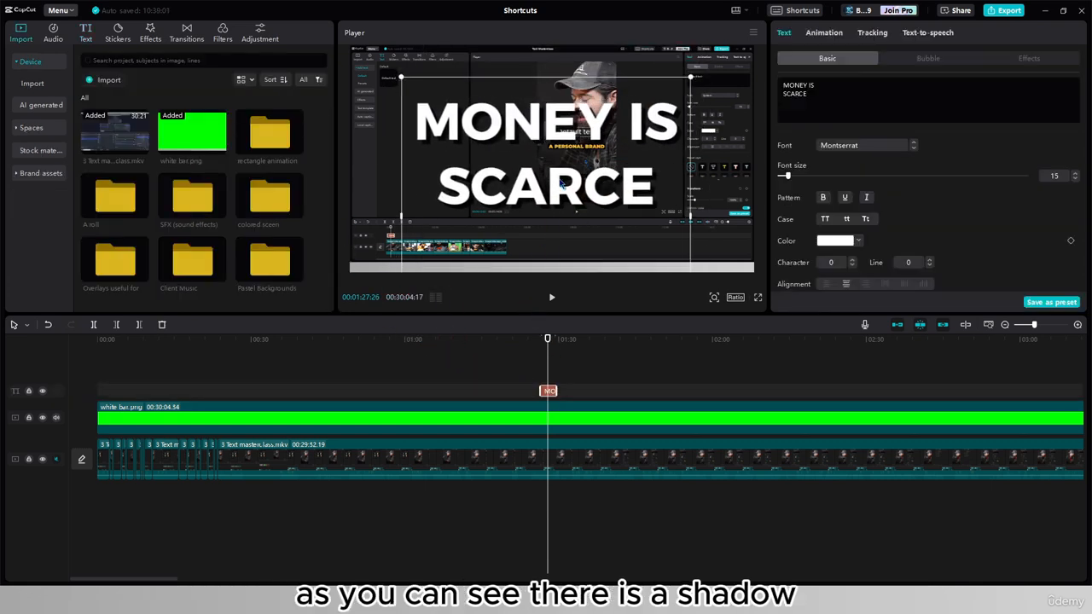
drag(659, 120, 667, 139)
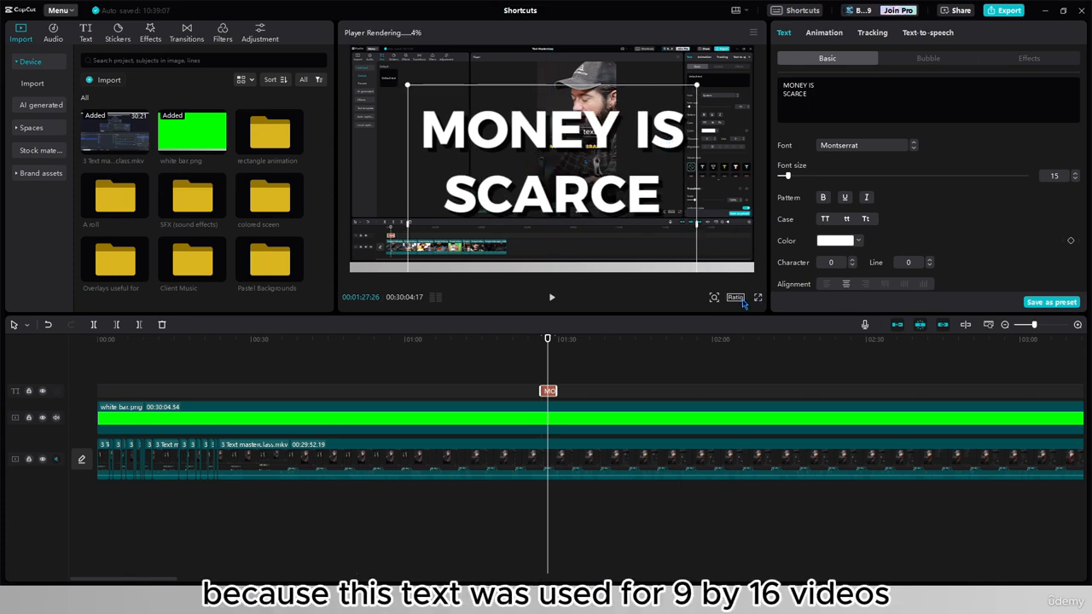
- Switch the aspect ratio to 9:16, move the MONEY IS SCARCE text up over the video, and set the ratio to 16:9
click(738, 298)
click(766, 422)
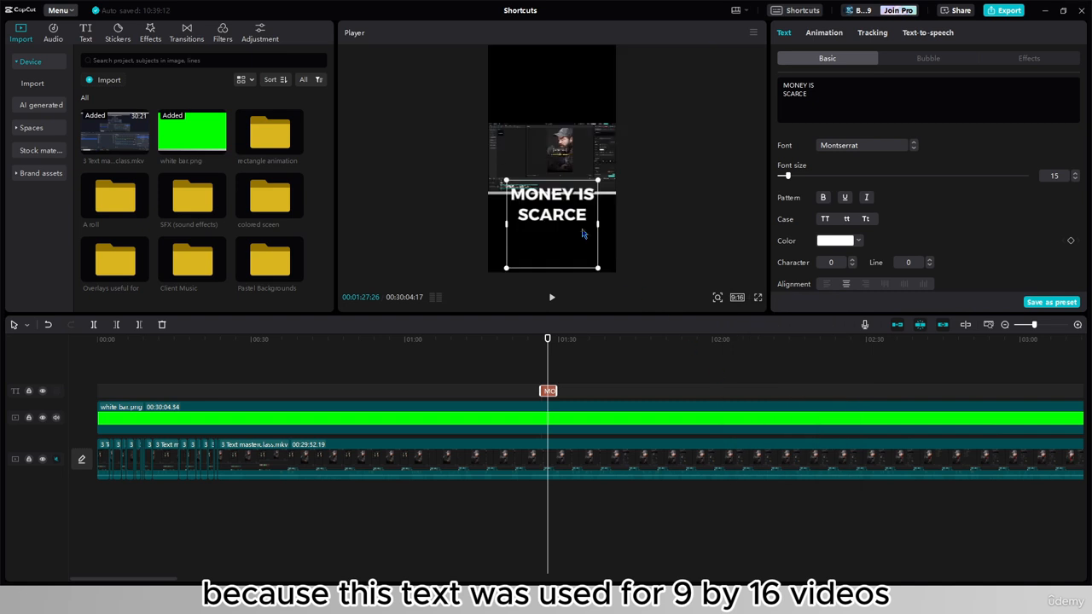
drag(570, 258, 570, 193)
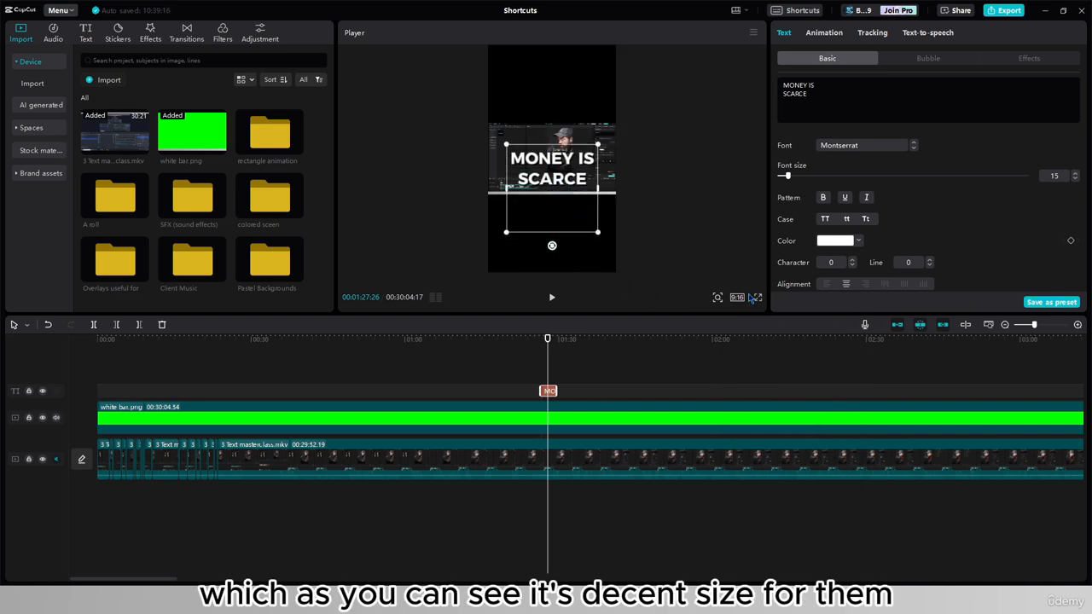
click(739, 298)
click(778, 345)
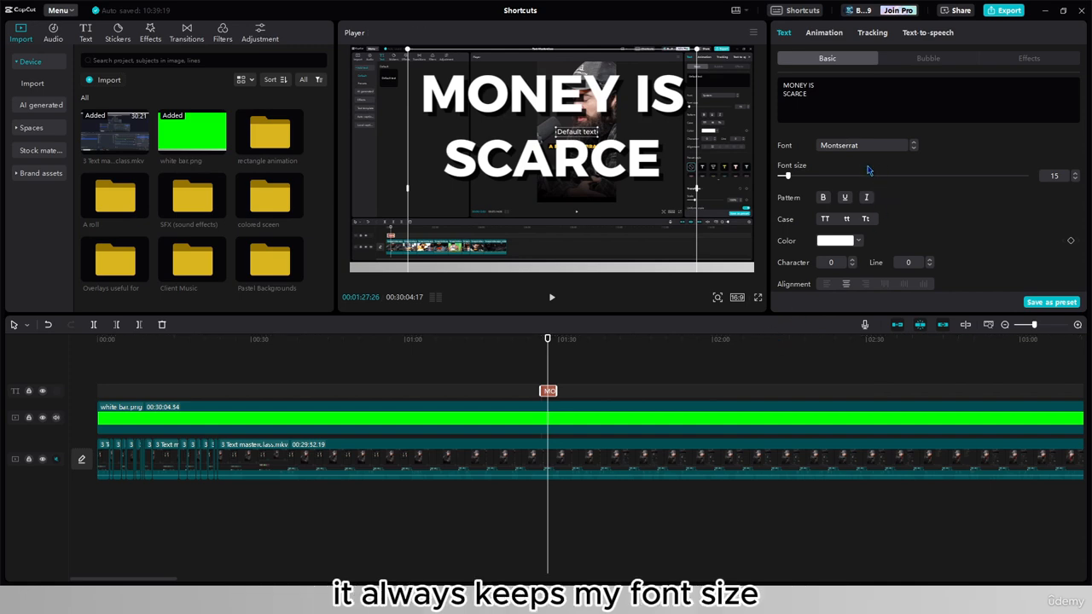
- Add the Intro video text preset above the MONEY IS SCARCE text at the playhead and check the shadow settings
scroll(942, 195, down, 10)
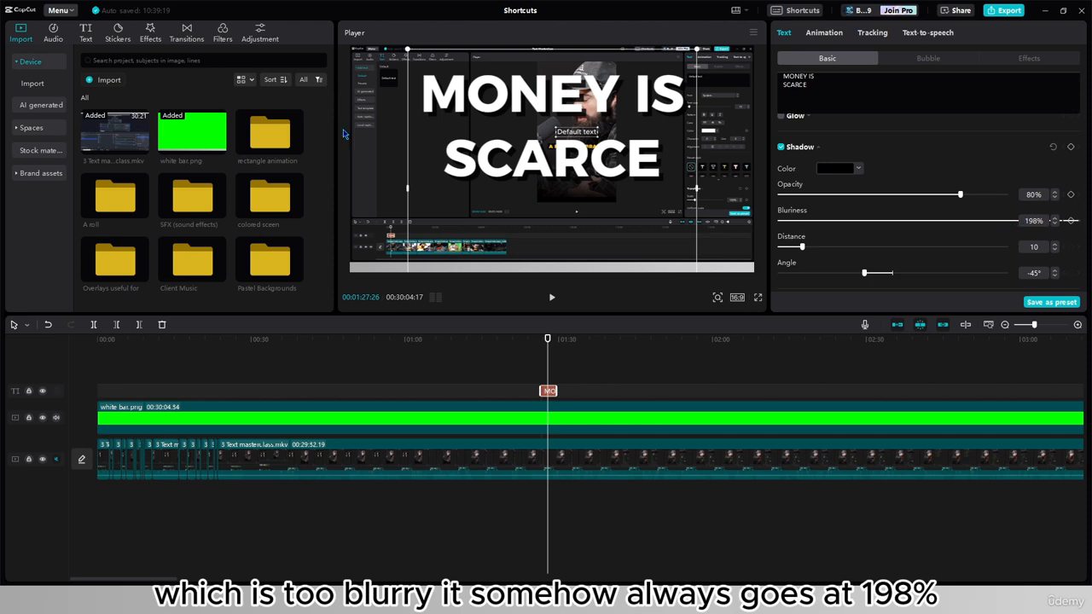
click(85, 34)
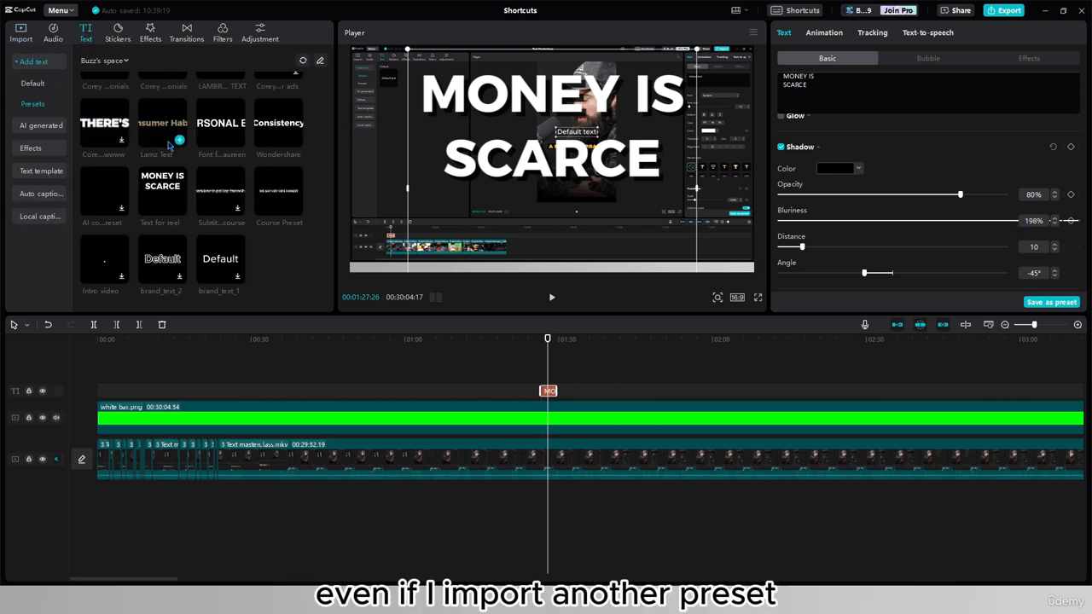
drag(92, 270, 539, 371)
drag(102, 267, 547, 376)
scroll(896, 128, down, 10)
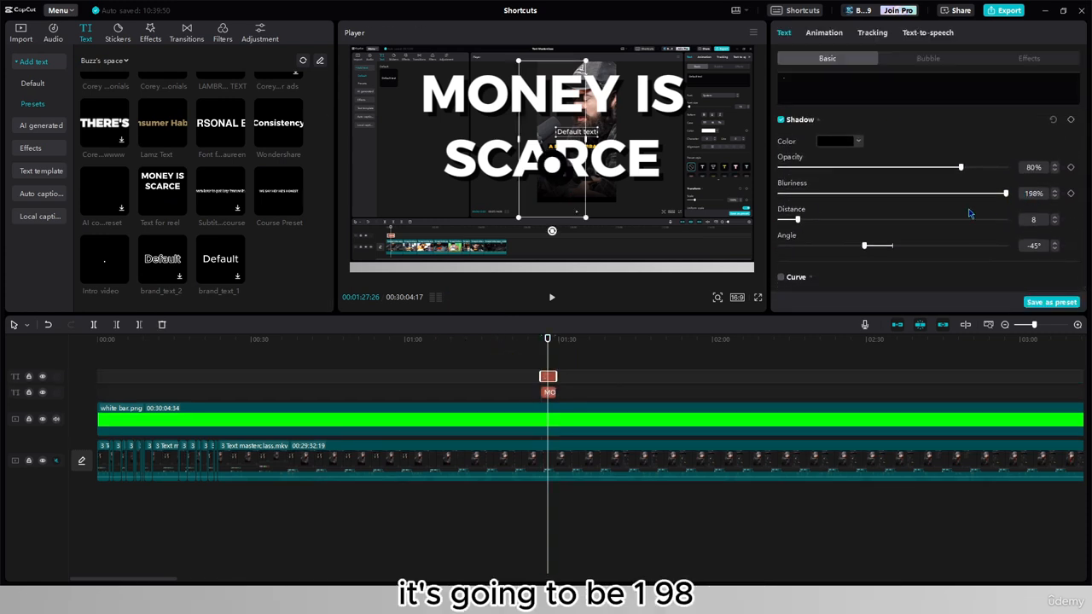
- Delete the MONEY IS SCARCE text and set the shadow blurriness of the Intro video text to 33%
click(550, 392)
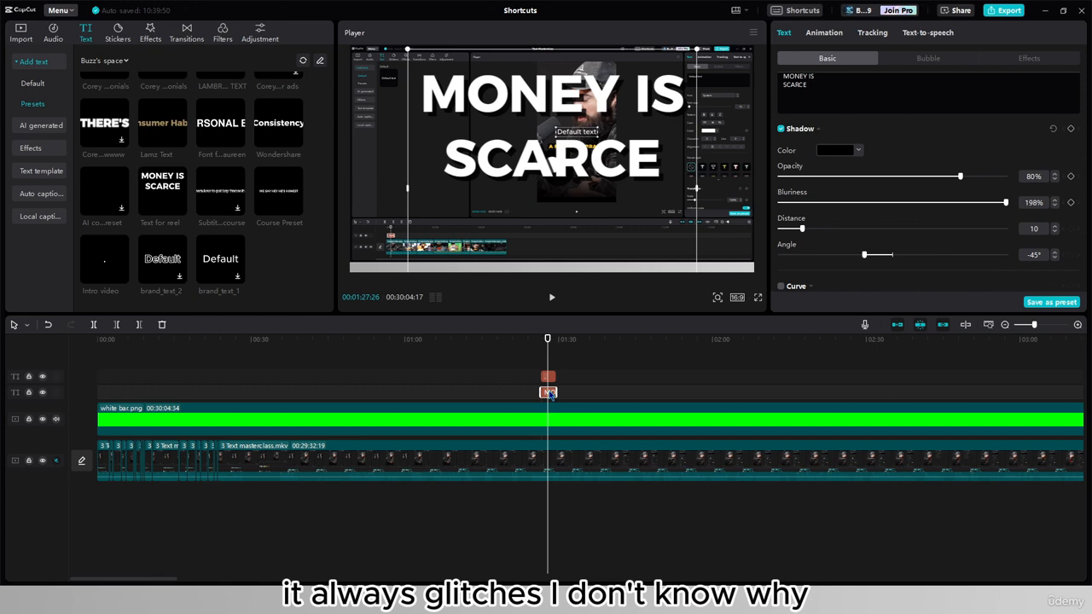
key(Delete)
click(550, 389)
scroll(942, 198, down, 8)
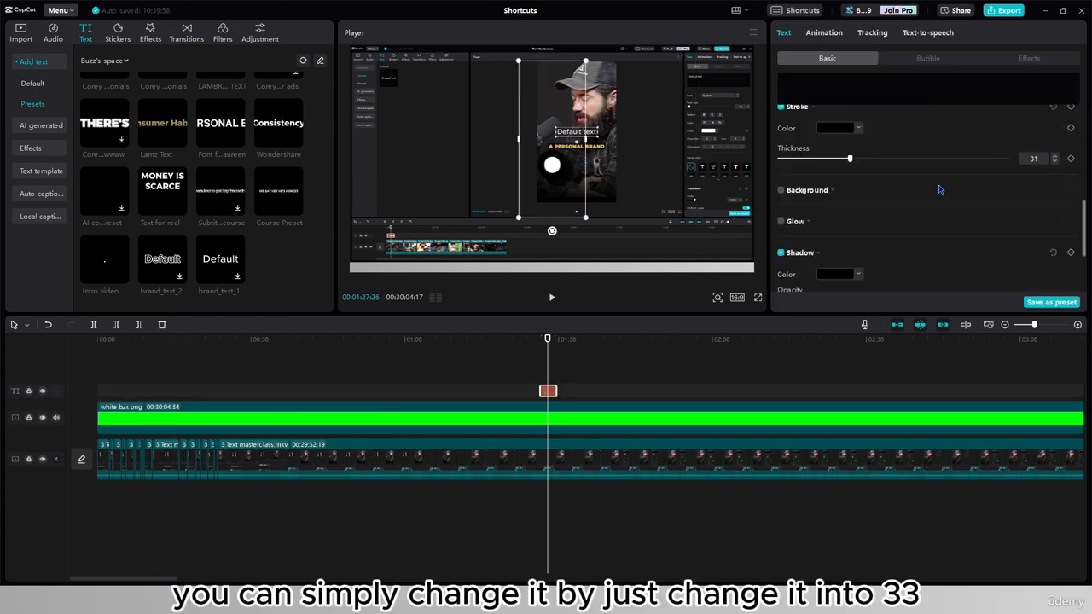
click(1032, 193)
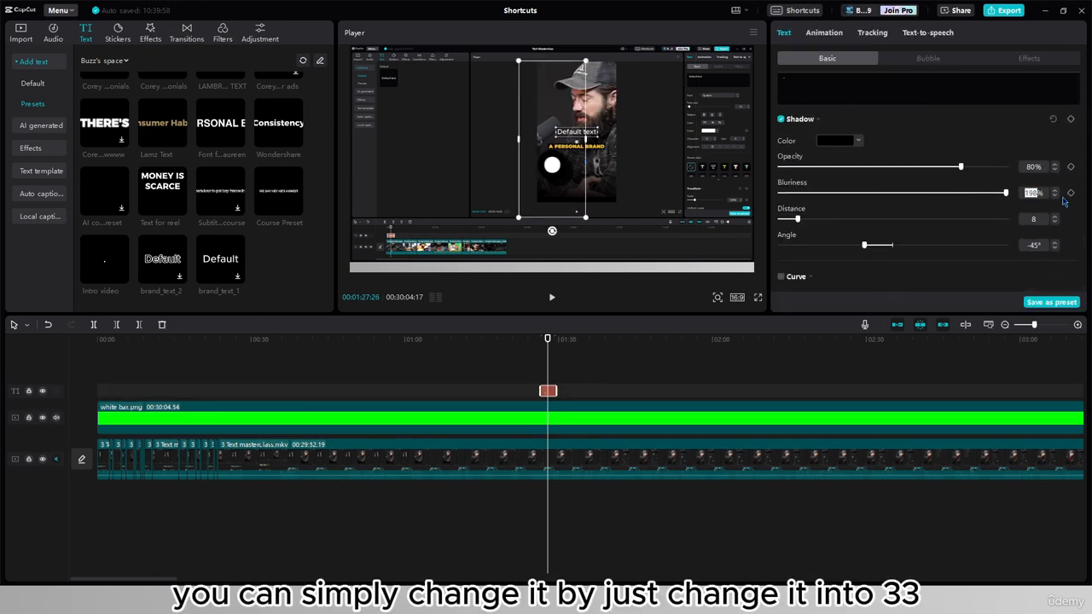
text(33)
key(Return)
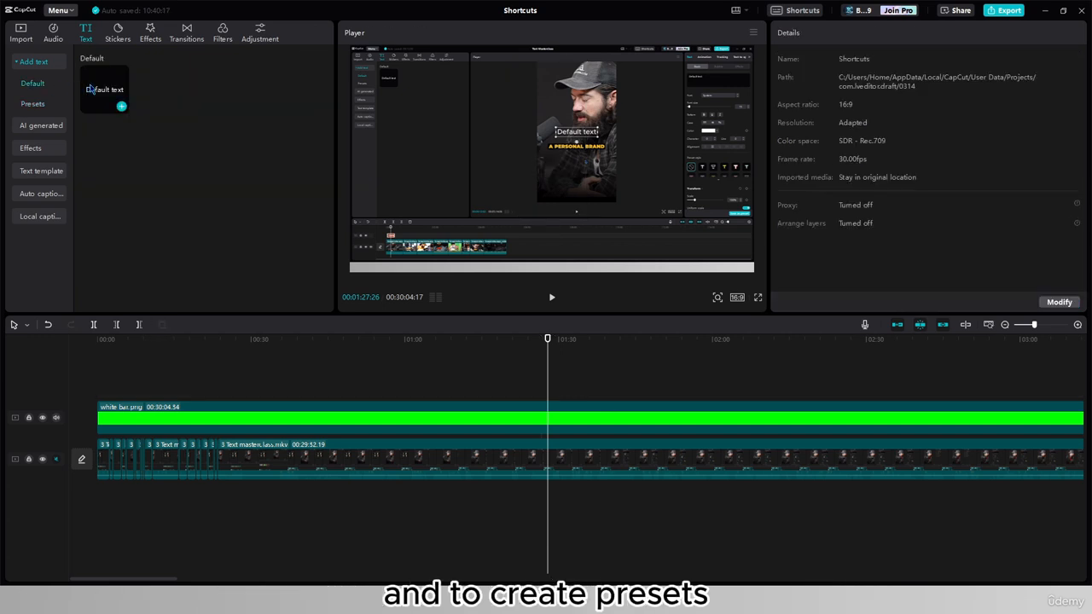
- Add a default text at the playhead with the CINZEL font, lowercase, and the black preset style with white outline
drag(104, 89, 540, 384)
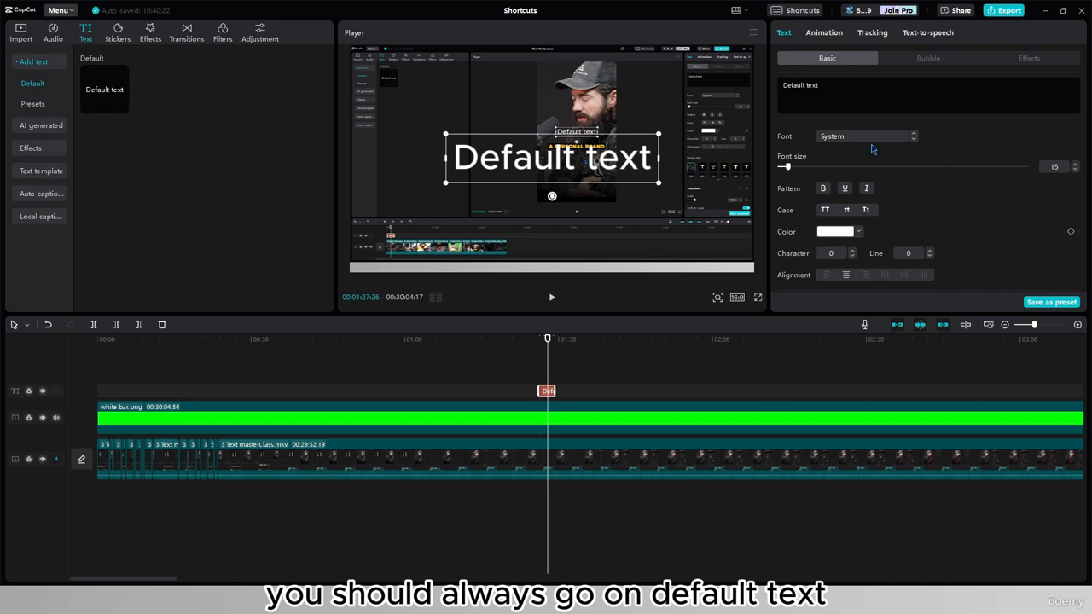
click(831, 136)
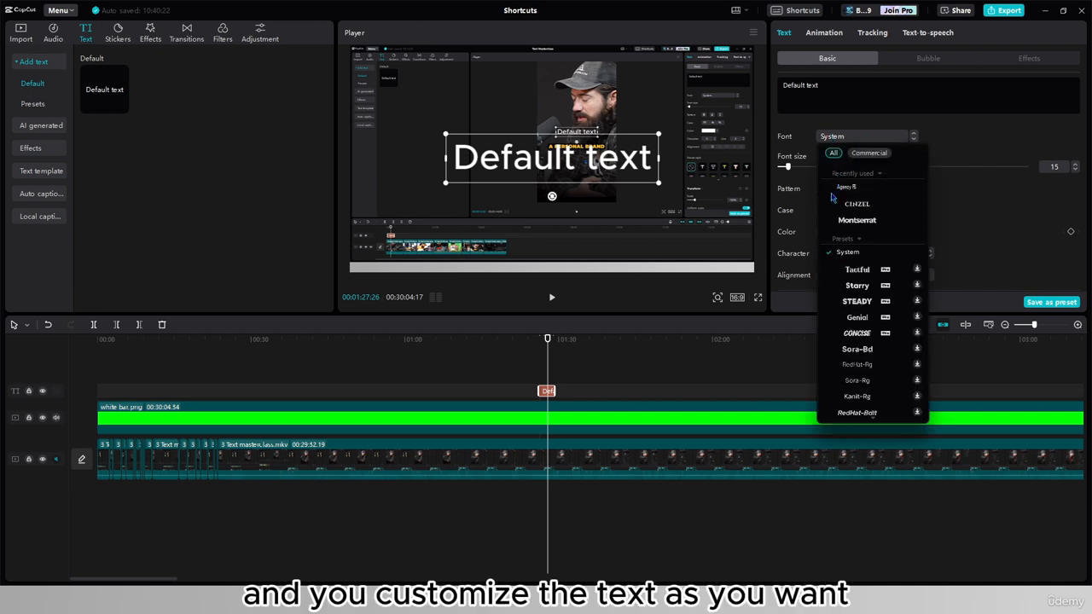
click(845, 211)
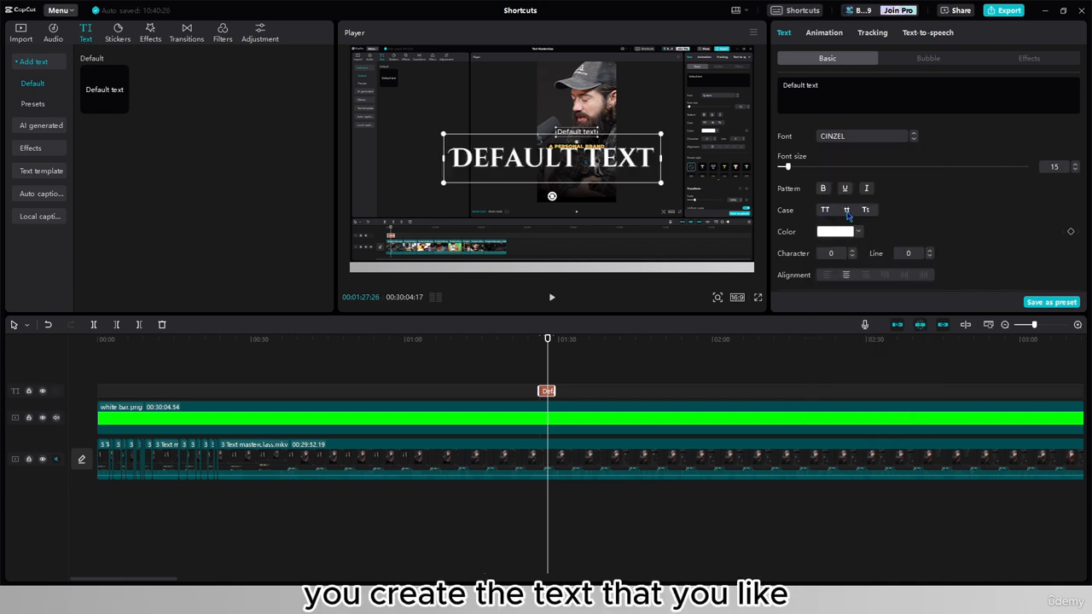
click(827, 213)
scroll(835, 212, down, 3)
click(841, 206)
scroll(836, 222, down, 5)
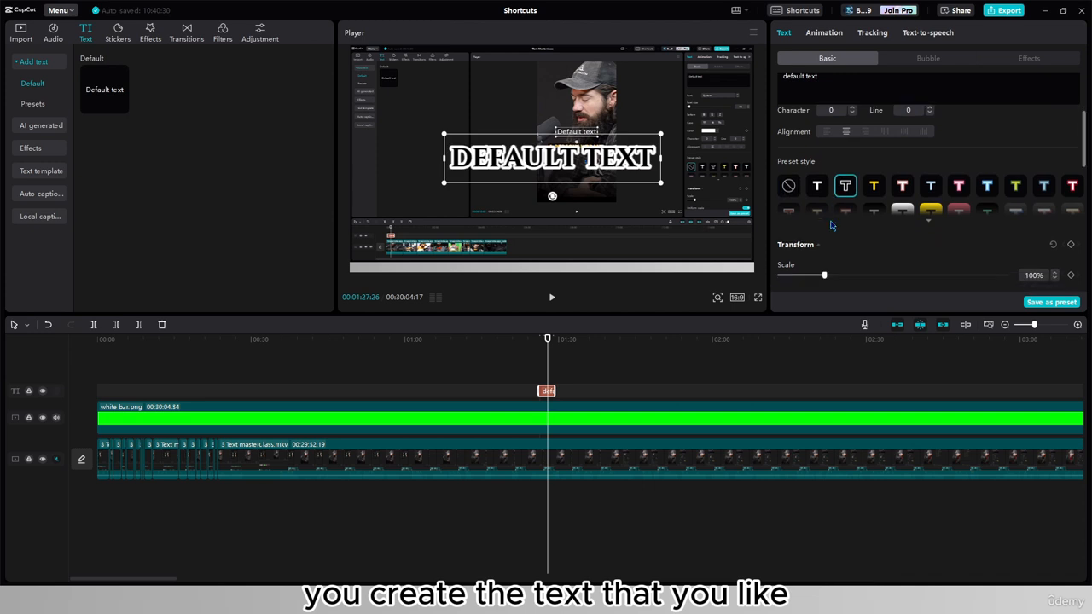
- Set the text's stroke thickness to 16 and turn on a glow with intensity 22 and range 65
scroll(827, 244, down, 3)
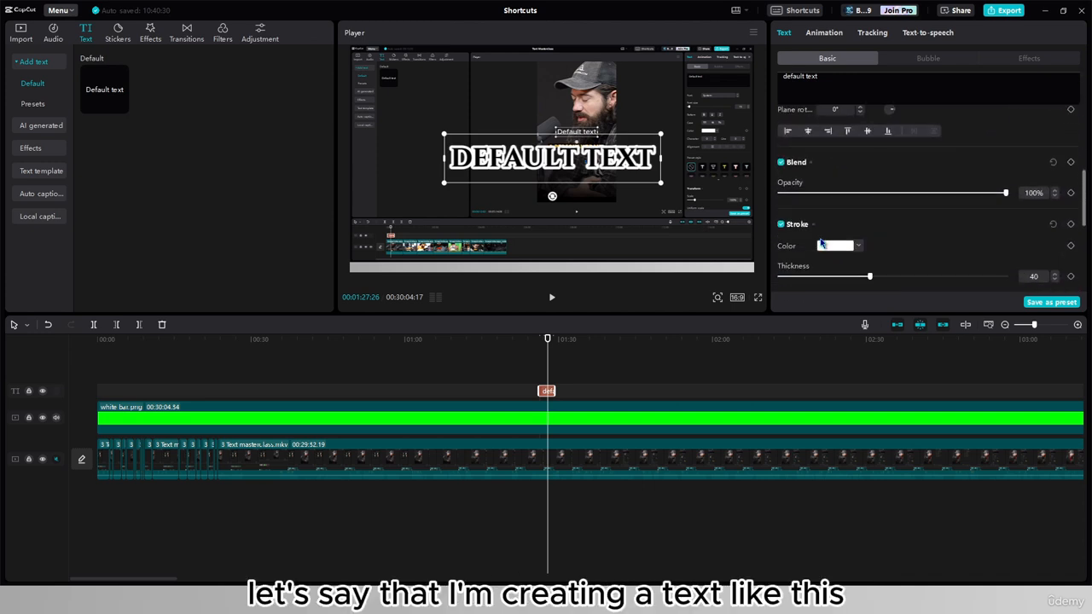
click(817, 228)
scroll(814, 239, down, 2)
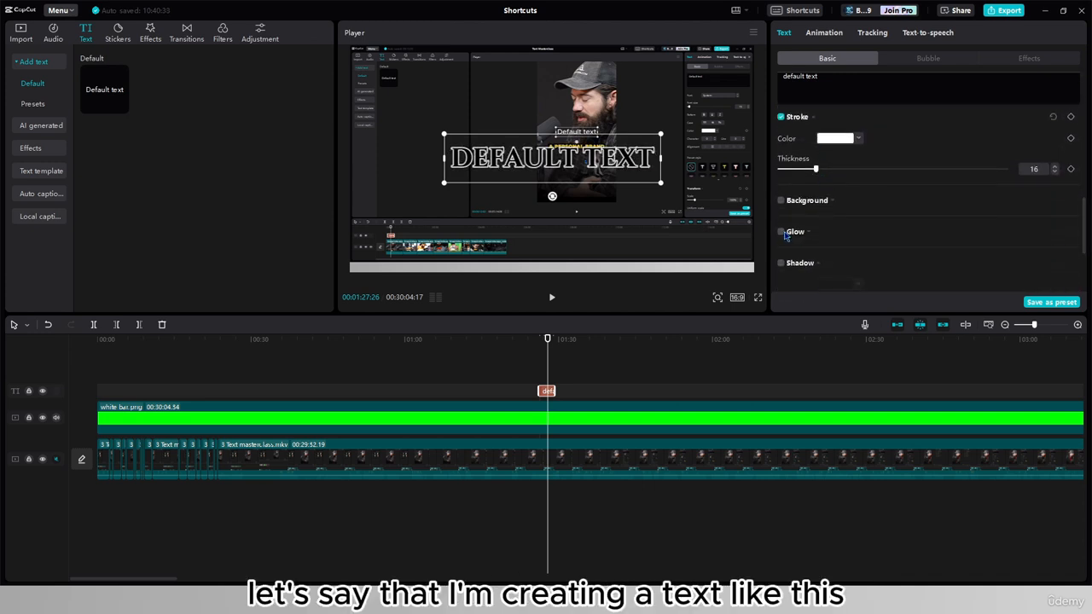
click(780, 232)
click(838, 263)
scroll(837, 256, down, 1)
scroll(810, 266, down, 1)
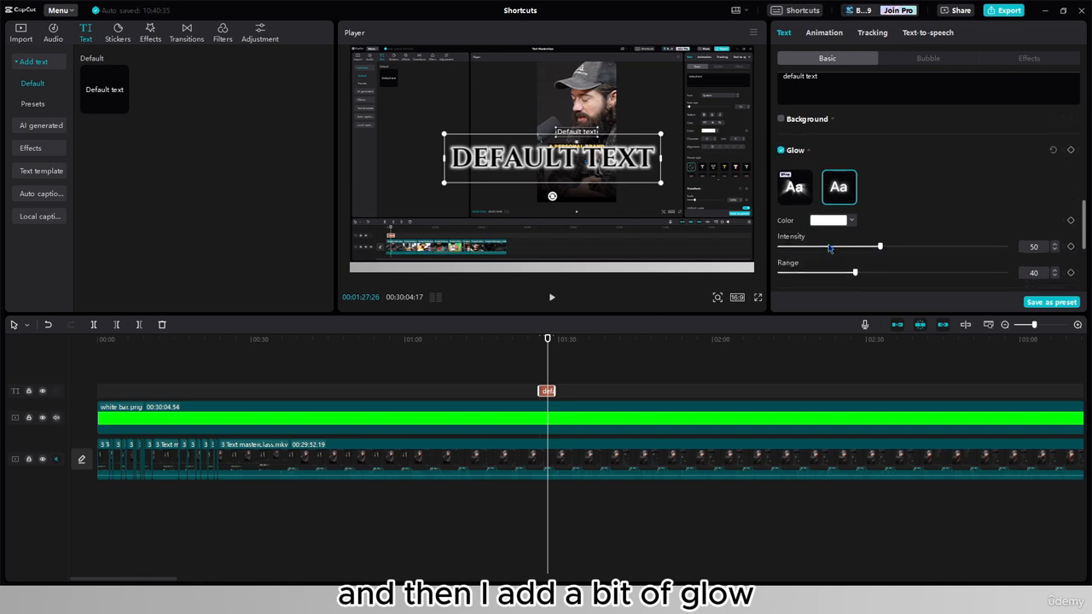
click(810, 246)
scroll(783, 191, down, 2)
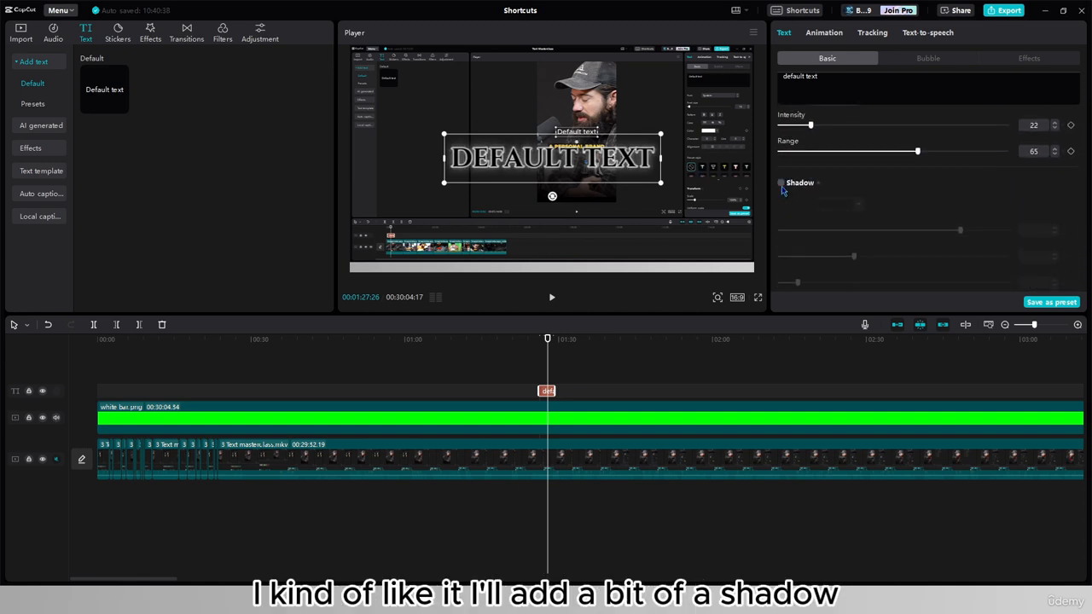
- Turn on the text's shadow with 63% opacity, 17% blurriness and a distance of 6
click(780, 184)
scroll(819, 213, down, 1)
drag(797, 241, 794, 242)
drag(957, 189, 921, 189)
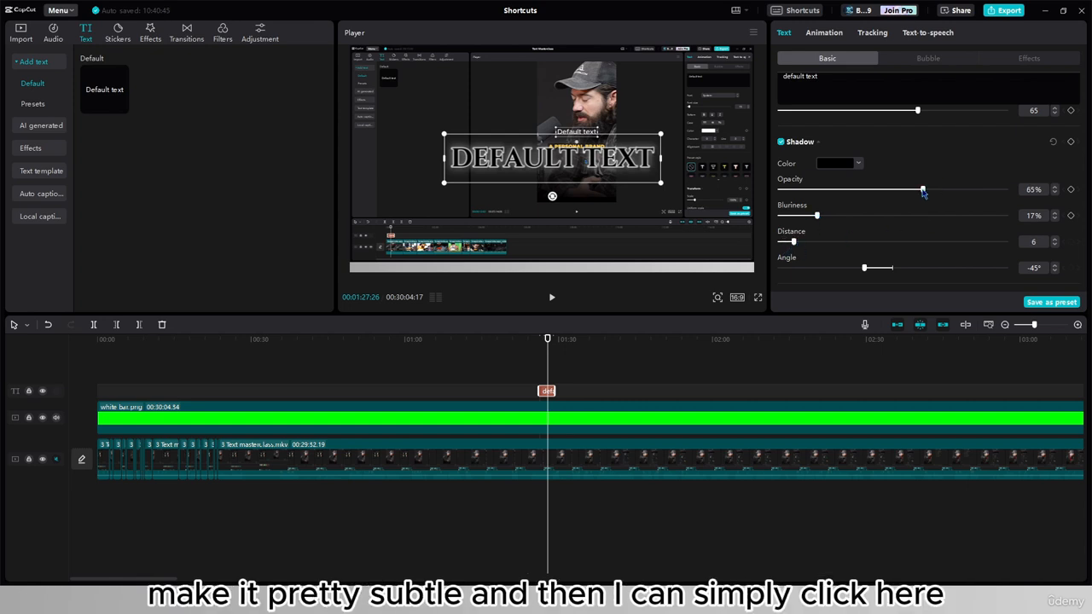
scroll(888, 279, down, 1)
- Save the styled text as a preset named preset in the other available space
click(1051, 303)
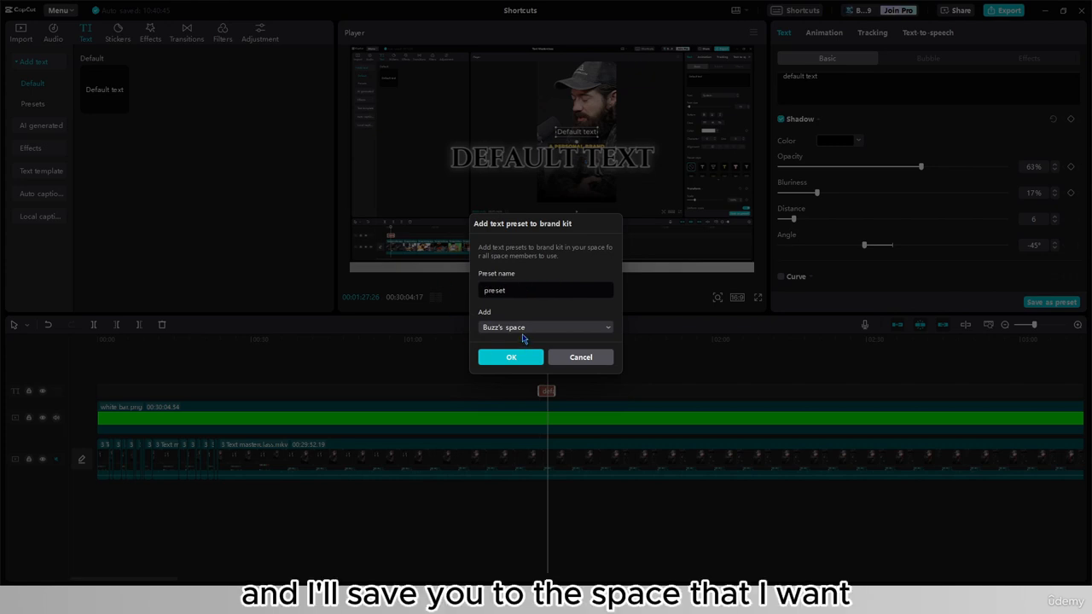
click(545, 328)
click(512, 367)
click(511, 357)
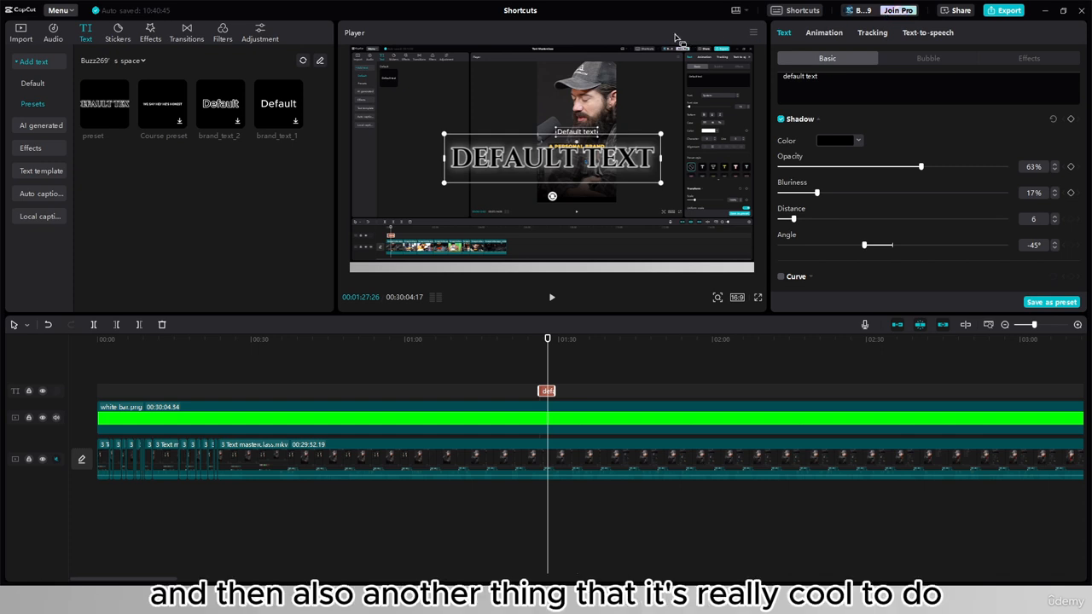
- Add a custom adjustment layer above the text at the playhead and delete the styled text clip
click(257, 34)
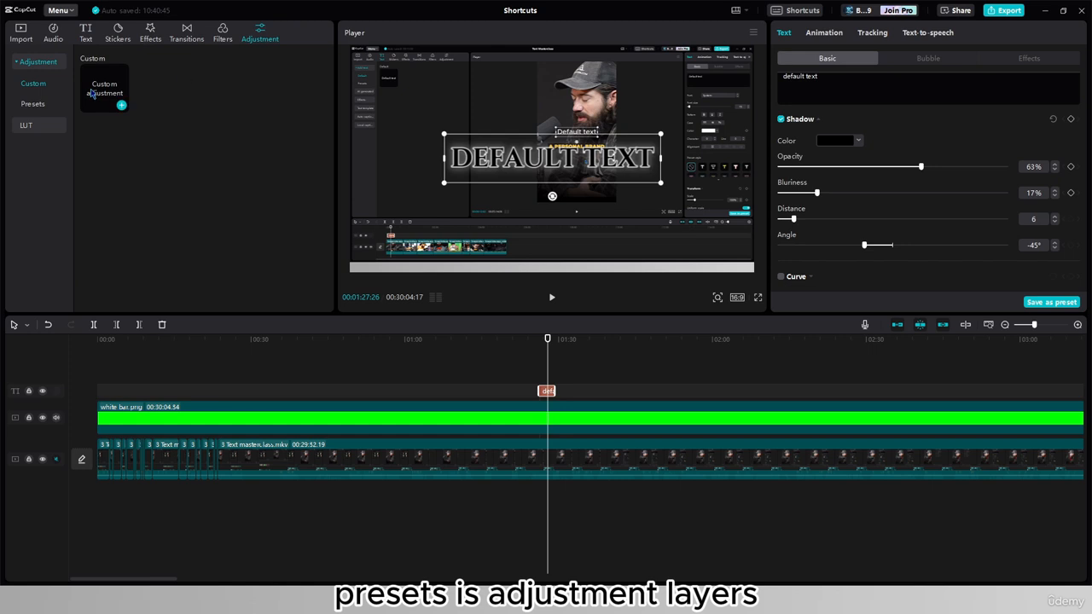
drag(109, 96, 544, 394)
click(545, 394)
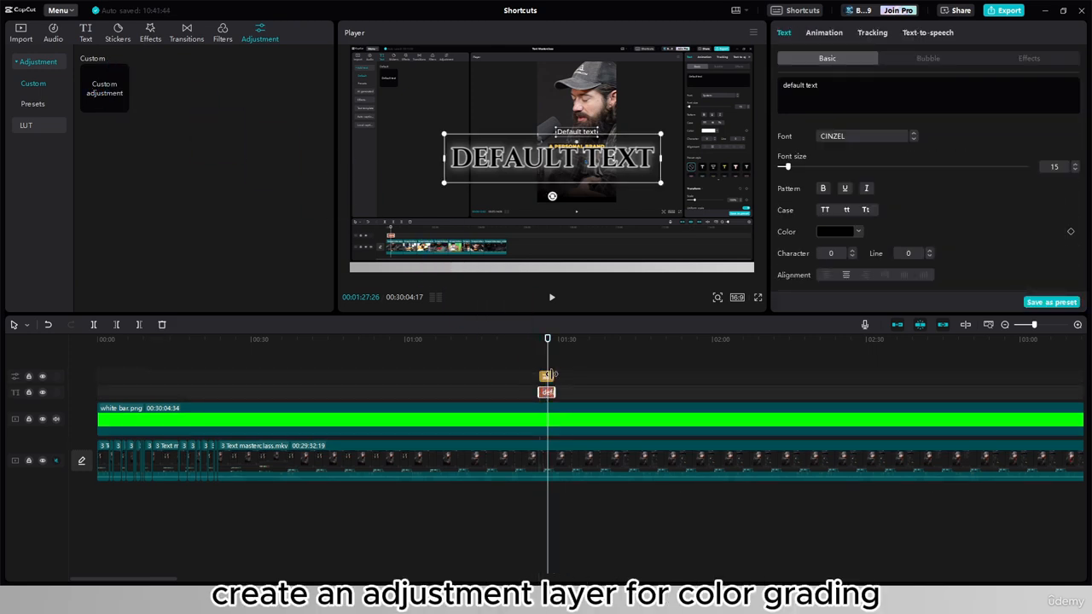
key(Delete)
click(546, 391)
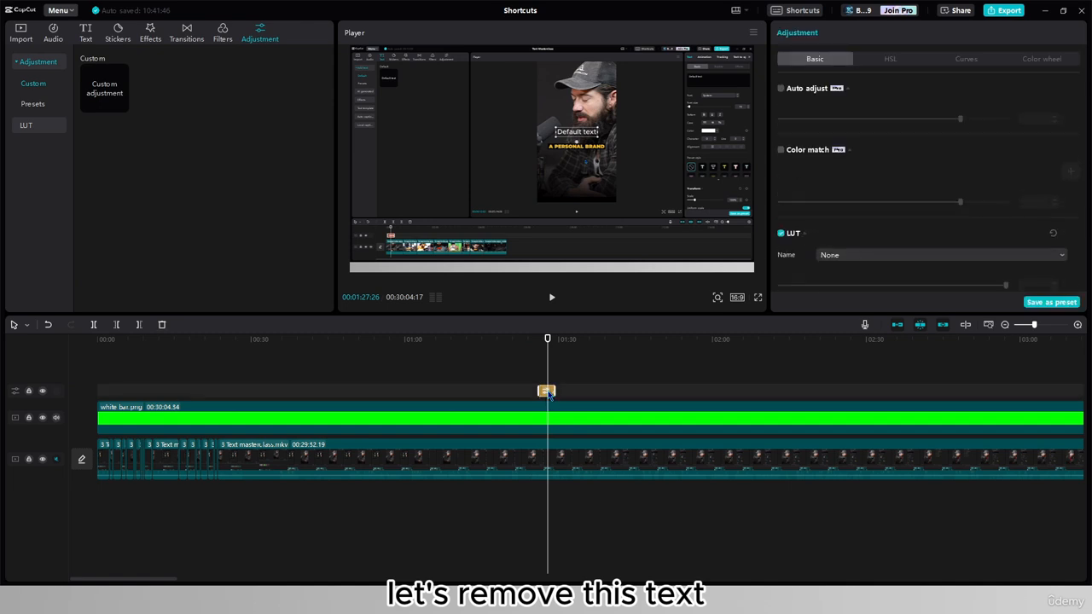
- Set the adjustment layer to temp -15, saturation 15, exposure 5 and contrast 5, and preview the video full screen
scroll(816, 120, down, 5)
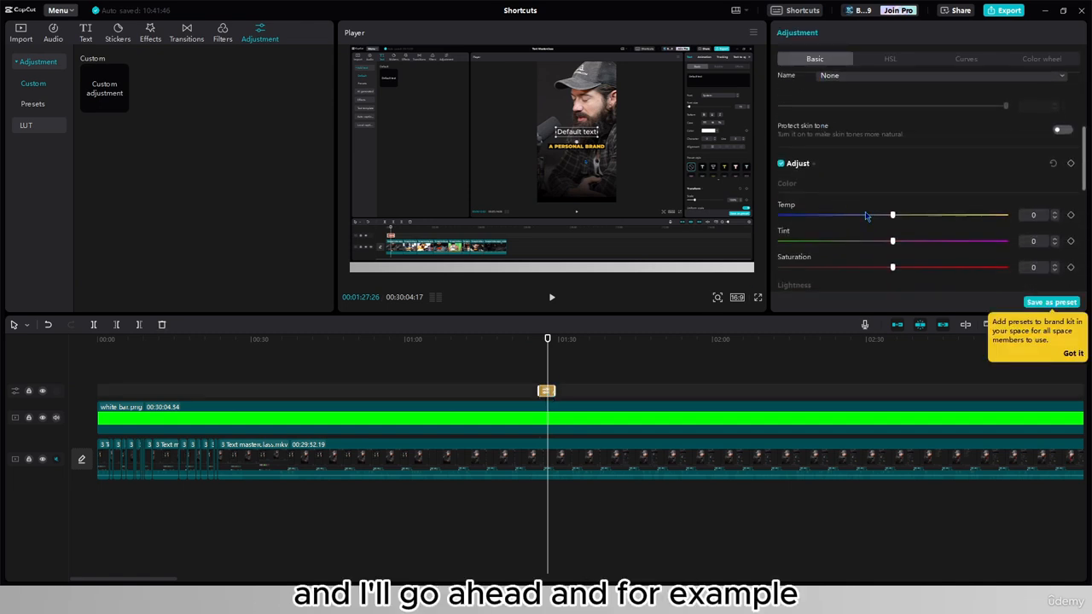
drag(873, 227, 921, 229)
scroll(885, 256, down, 1)
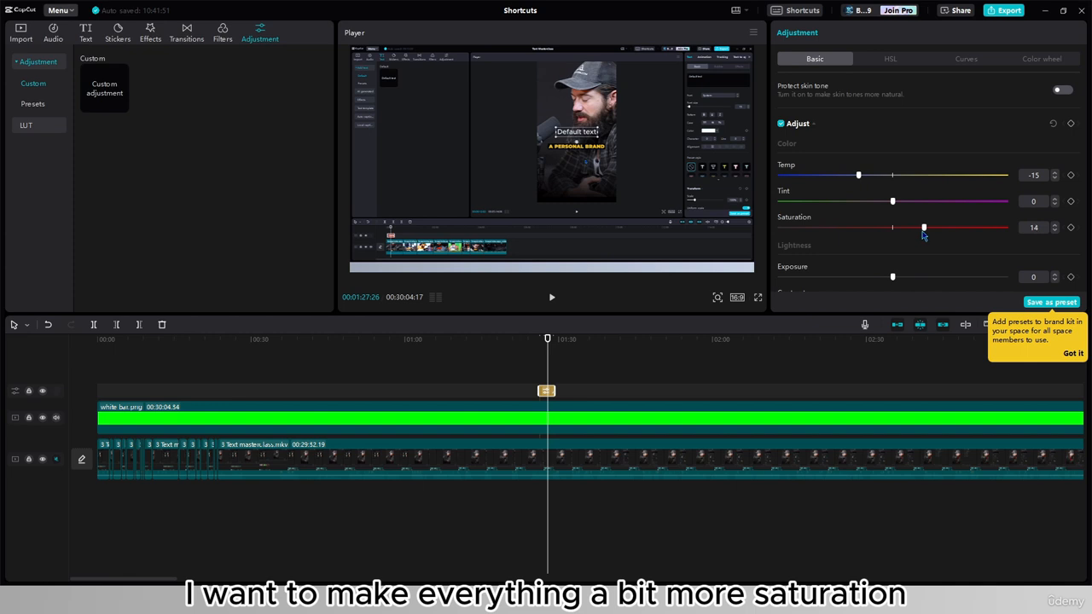
scroll(870, 206, down, 2)
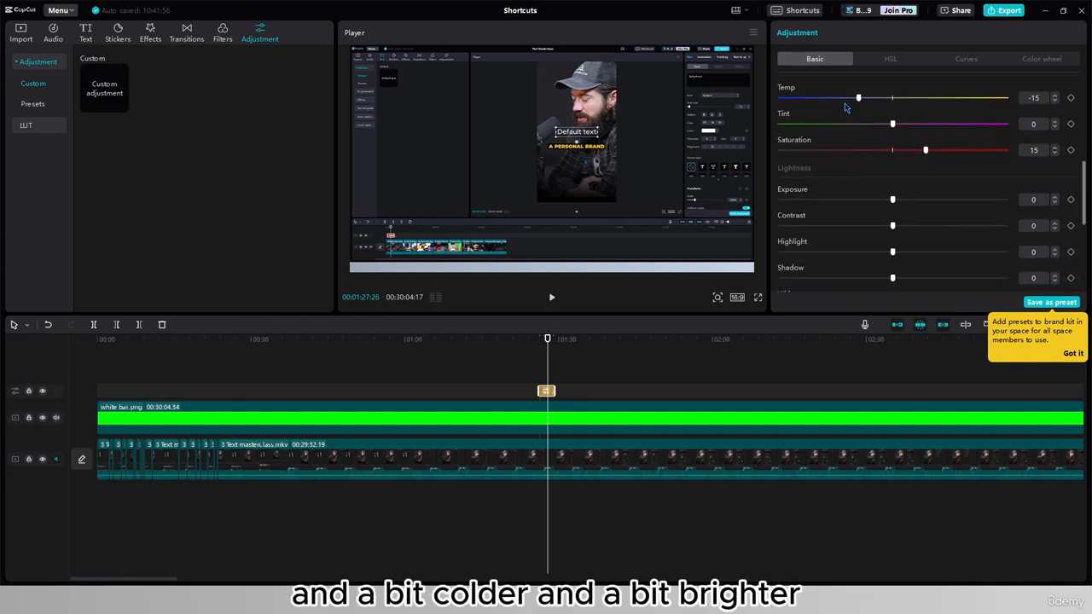
drag(892, 199, 904, 226)
click(758, 297)
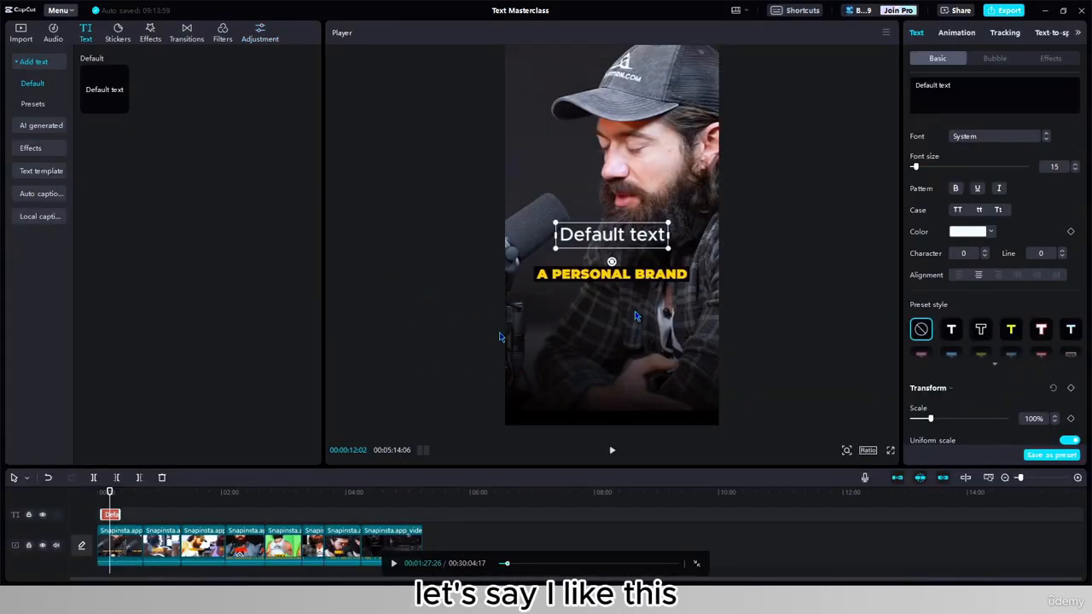
key(Escape)
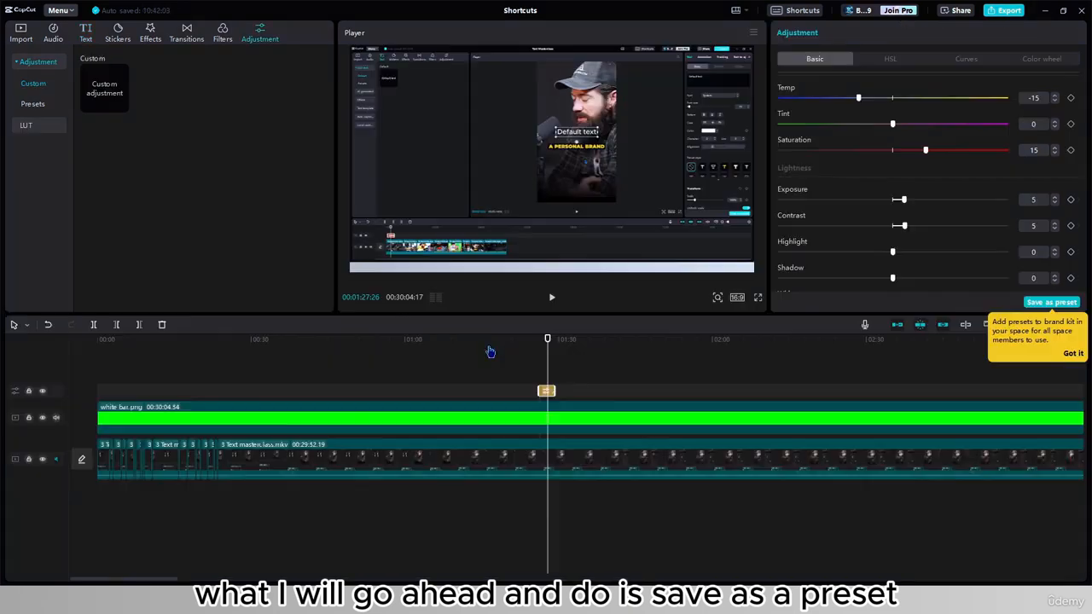
- Save the adjustment as a brand kit preset named Color Grading Course Preset
click(1051, 304)
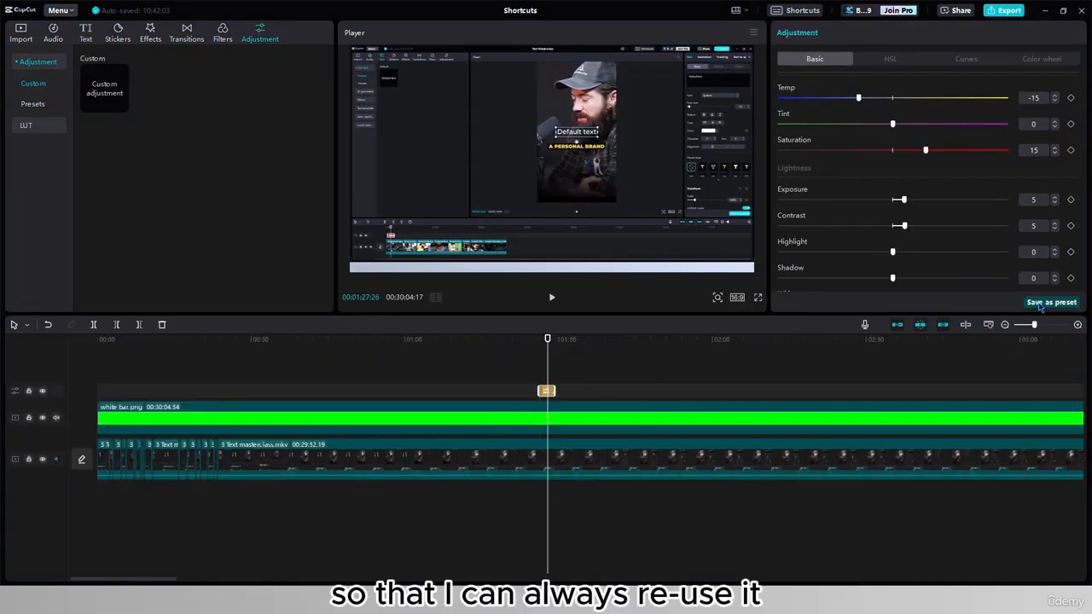
double_click(542, 291)
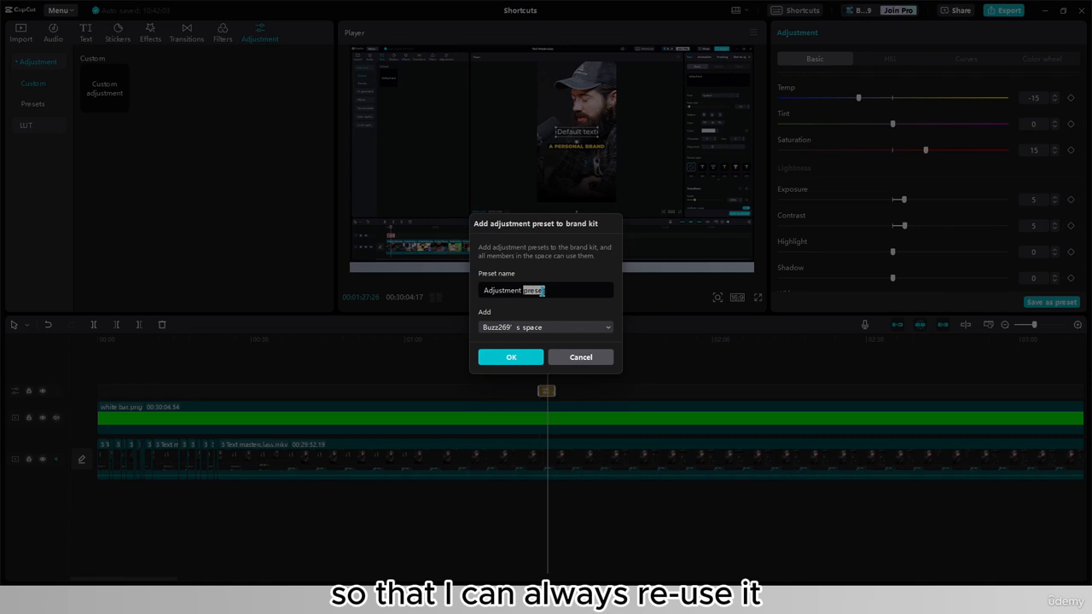
triple_click(542, 290)
text(Color Grad)
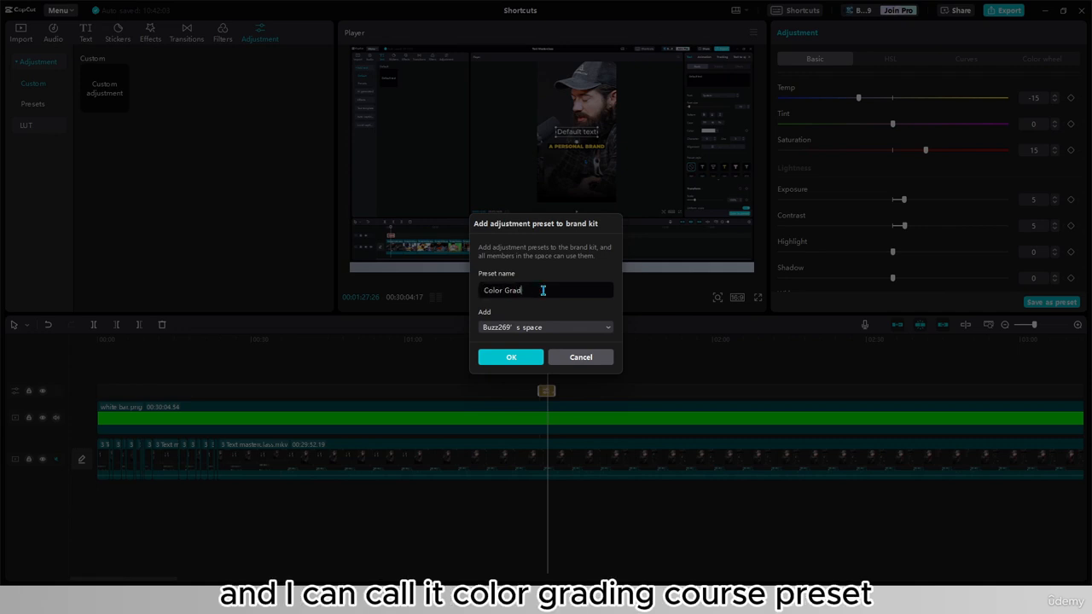
text(ing Course Preset)
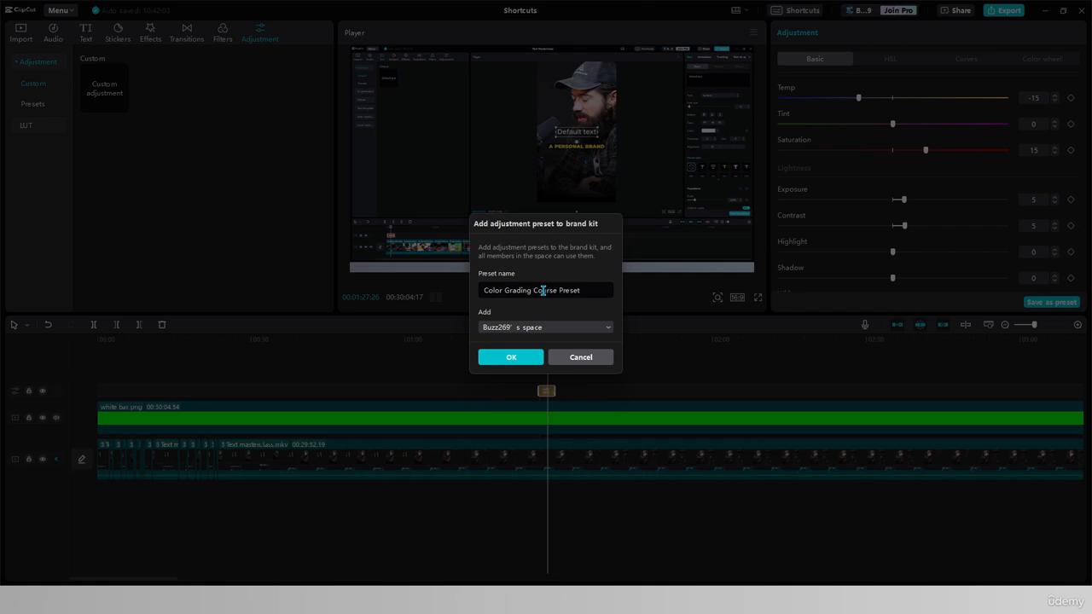
click(533, 359)
- Add the saved Color Grading Course Preset just after the existing adjustment layer and preview both layers
click(47, 103)
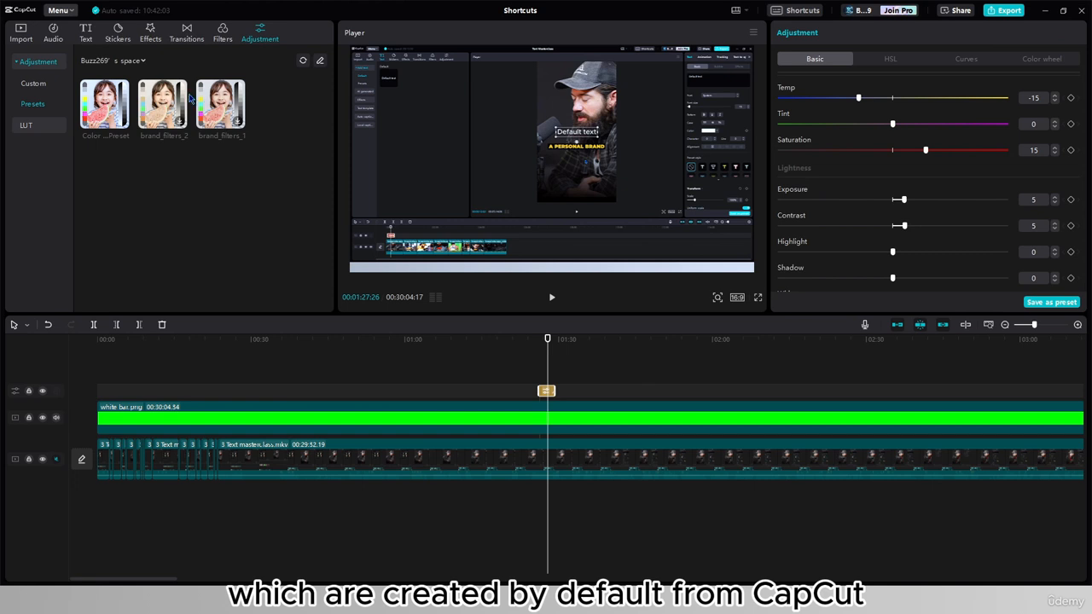
drag(106, 101, 568, 391)
click(572, 371)
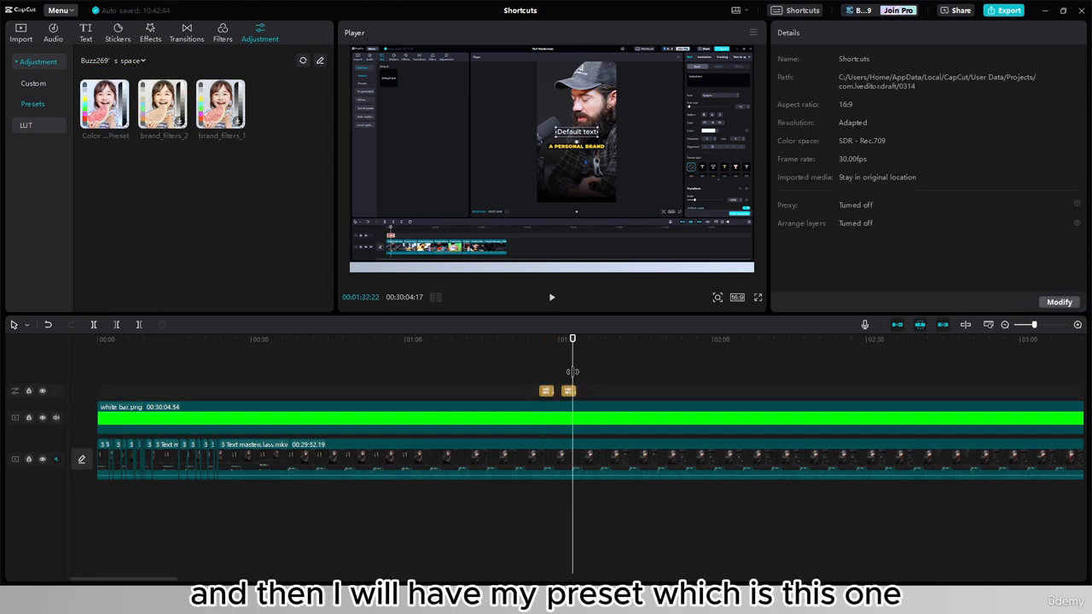
click(541, 373)
click(568, 377)
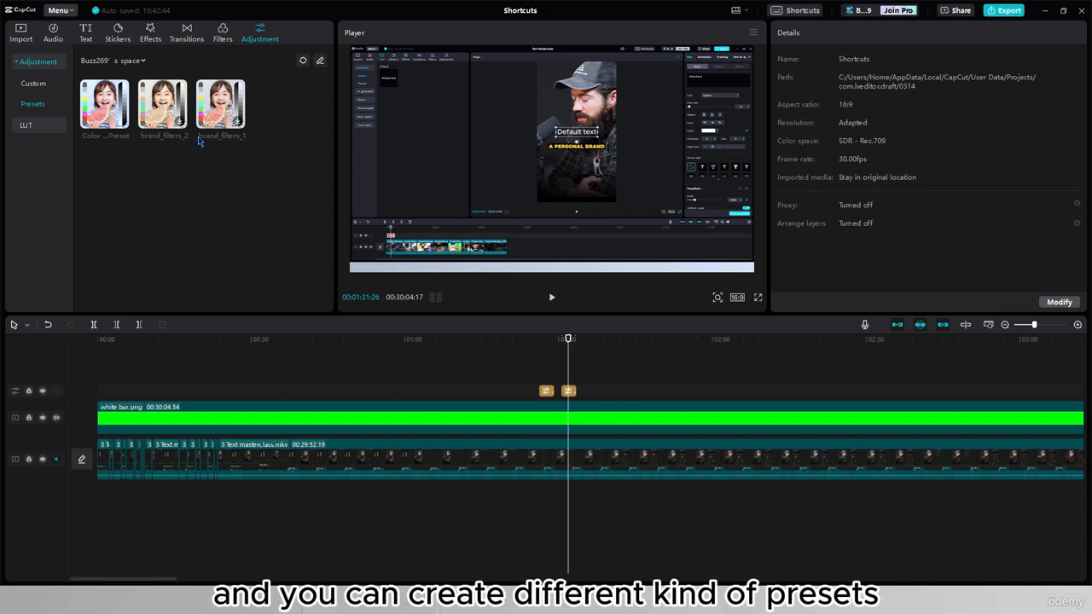
- Add the brand_filters_2 adjustment preset after the two existing adjustment layers and preview its look
drag(161, 109, 195, 161)
drag(219, 120, 241, 152)
drag(184, 126, 590, 392)
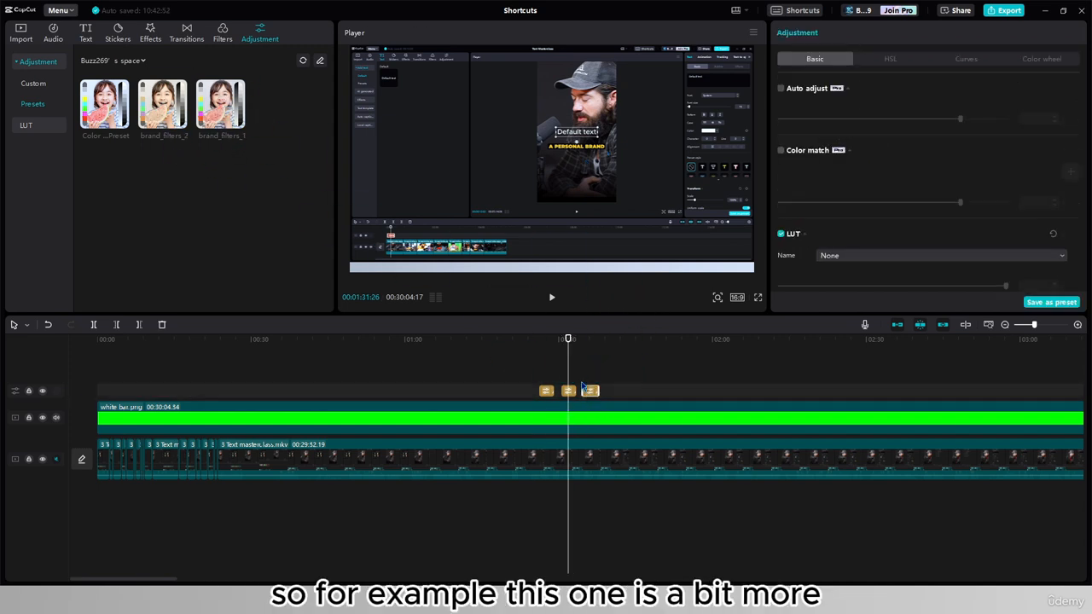
click(588, 380)
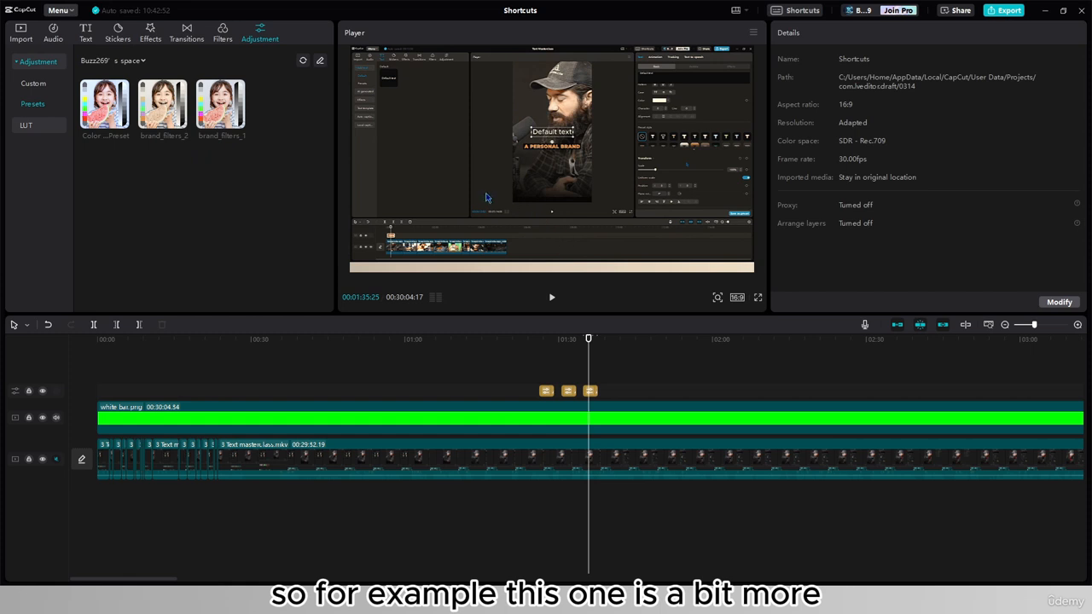
- Examine the color and lightness settings of the brand_filters_2 adjustment layer
click(596, 391)
scroll(911, 262, down, 5)
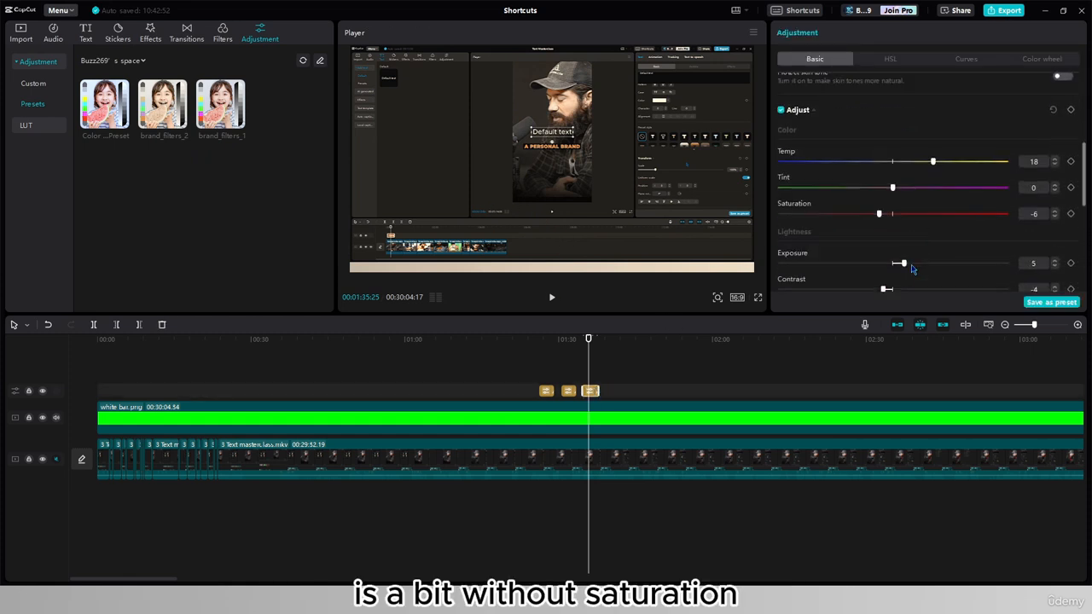
scroll(911, 262, up, 5)
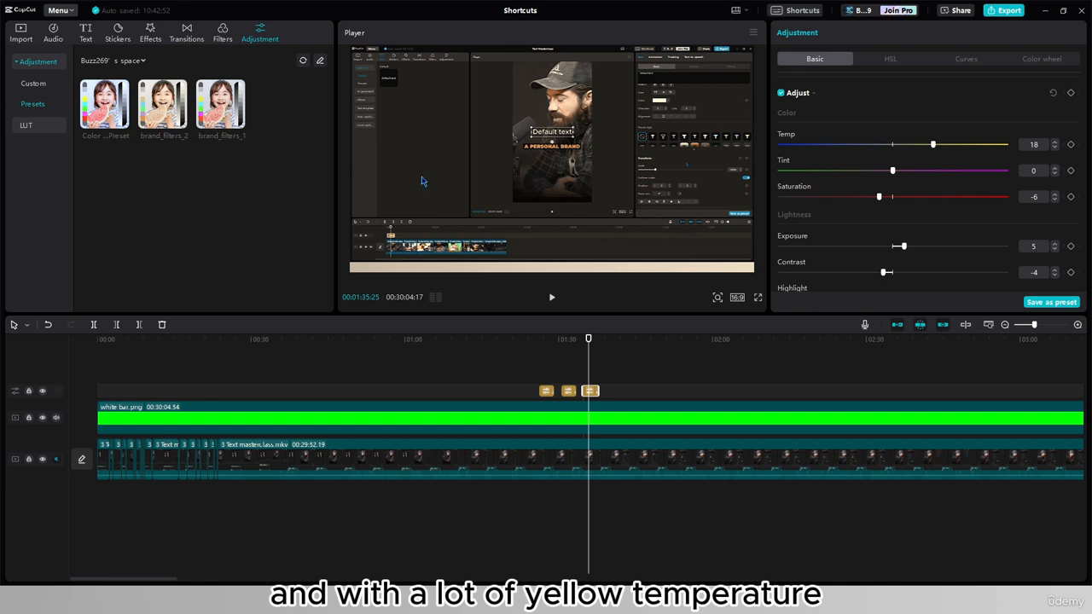
- Add the brand_filters_1 adjustment preset after the three existing adjustment layers and review its color and lightness settings
drag(229, 123, 625, 371)
click(641, 368)
click(629, 390)
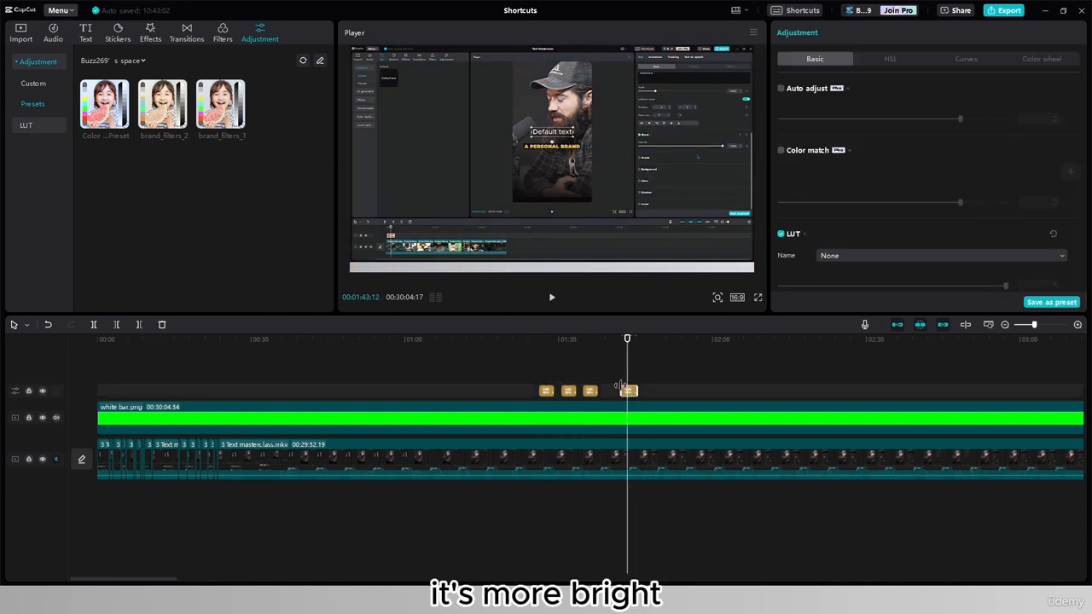
scroll(862, 203, down, 5)
scroll(861, 205, down, 3)
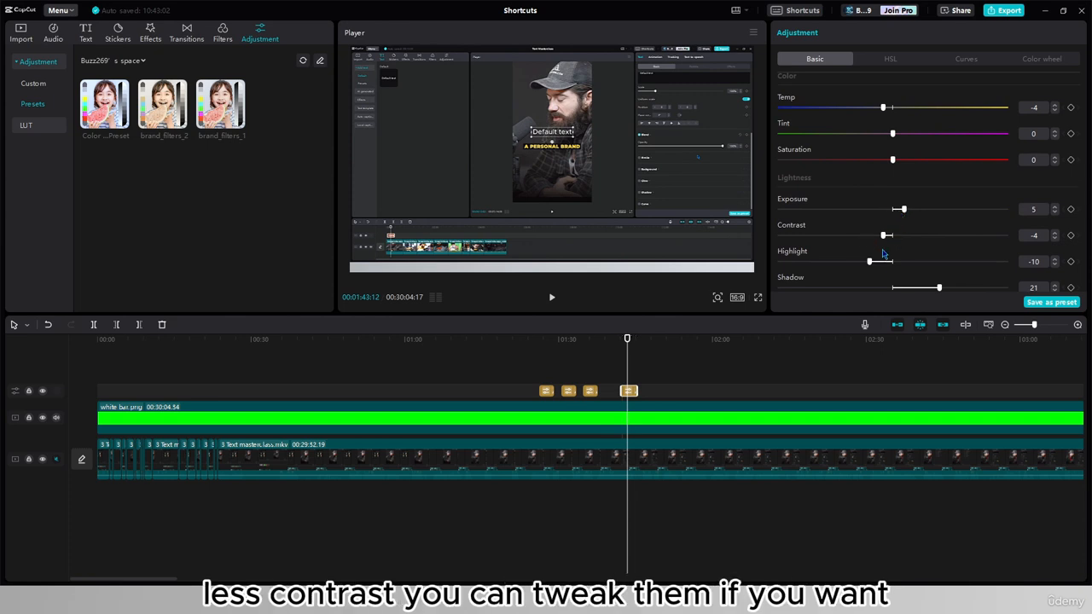
- Set the temp of the brand_filters_1 adjustment layer to 7
scroll(876, 269, up, 3)
drag(883, 232, 907, 233)
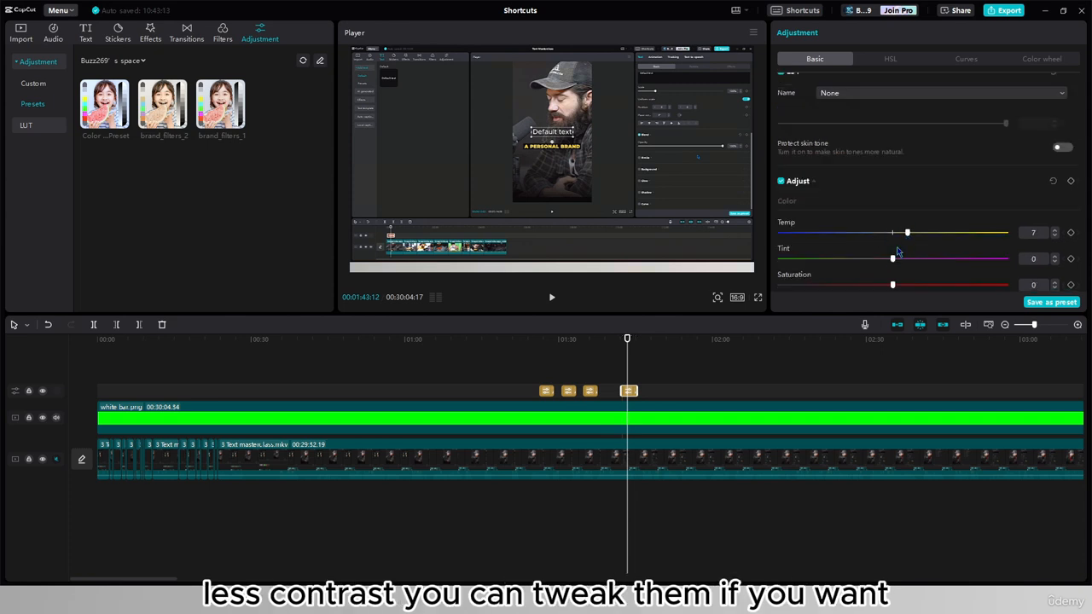
scroll(889, 261, down, 1)
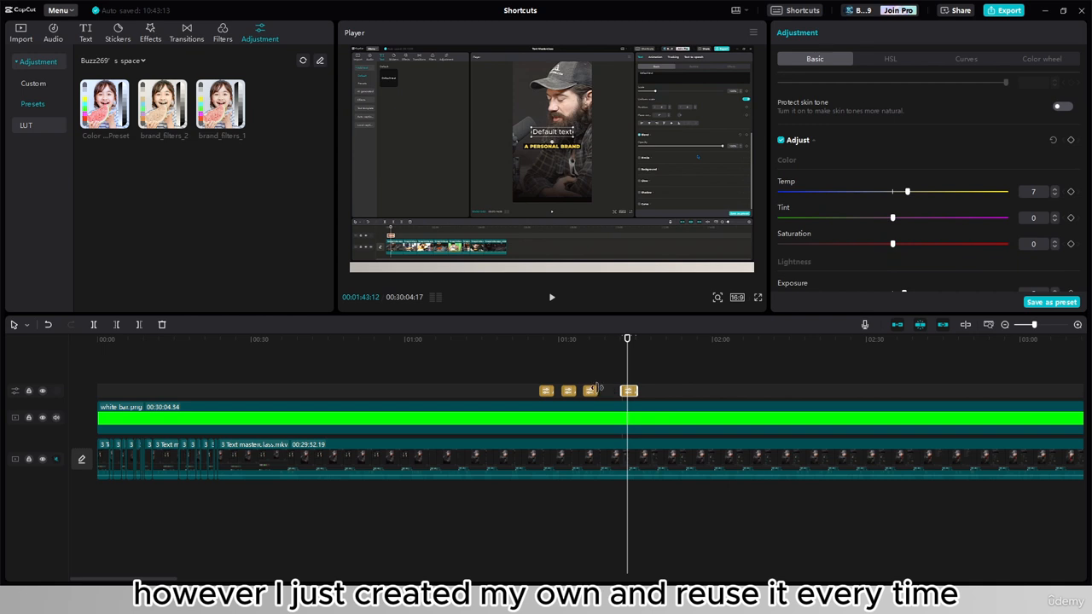
- Delete every adjustment layer except the reused Color Grading Course Preset one, and move the playhead to that layer
click(590, 391)
key(Delete)
click(549, 392)
key(Delete)
click(566, 383)
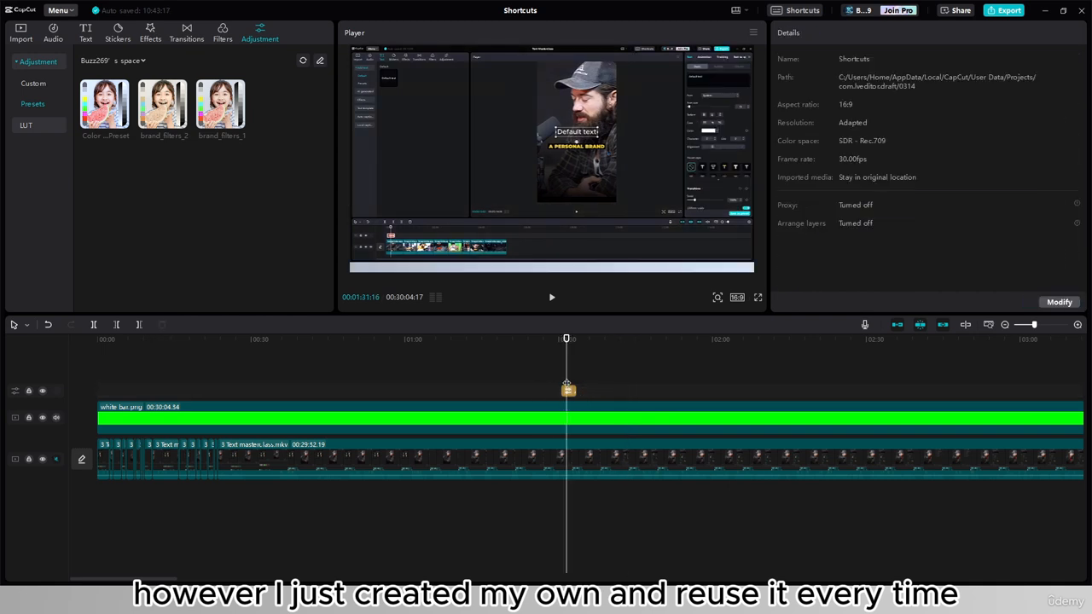